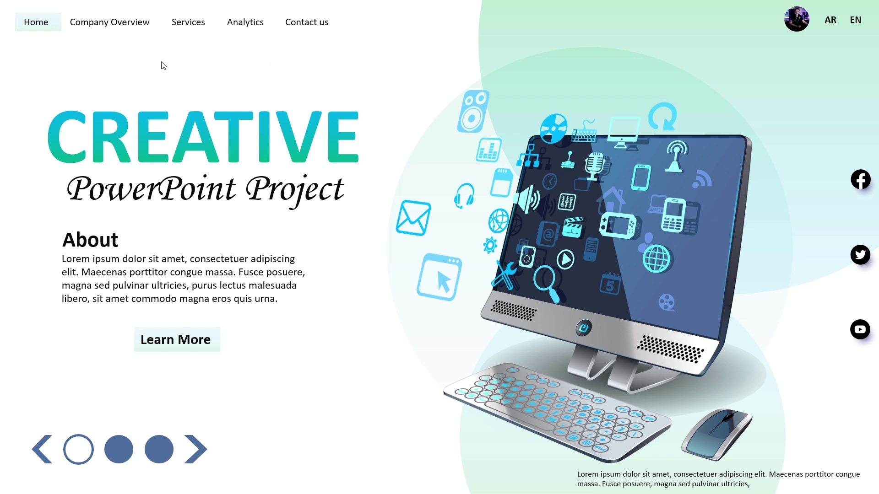
# - Test the nav links: Company Overview, Services, Analytics, Contact us, then back to Home
pyautogui.click(117, 25)
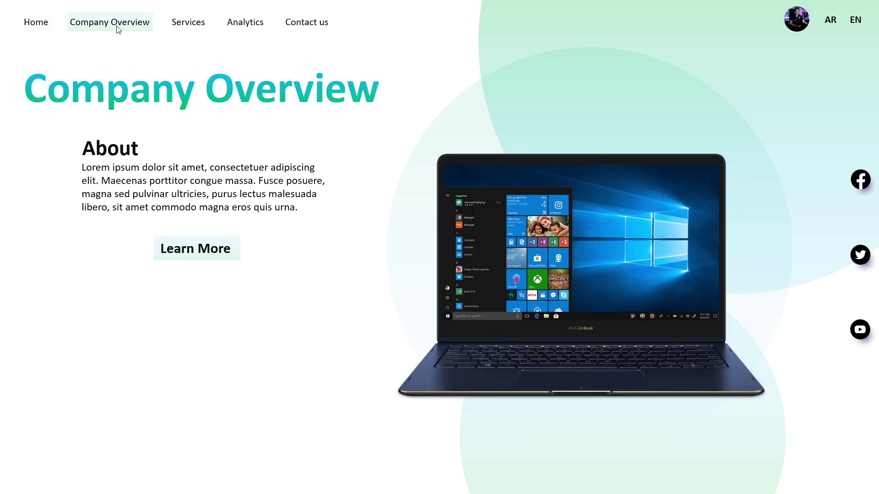
pyautogui.click(196, 30)
pyautogui.click(244, 30)
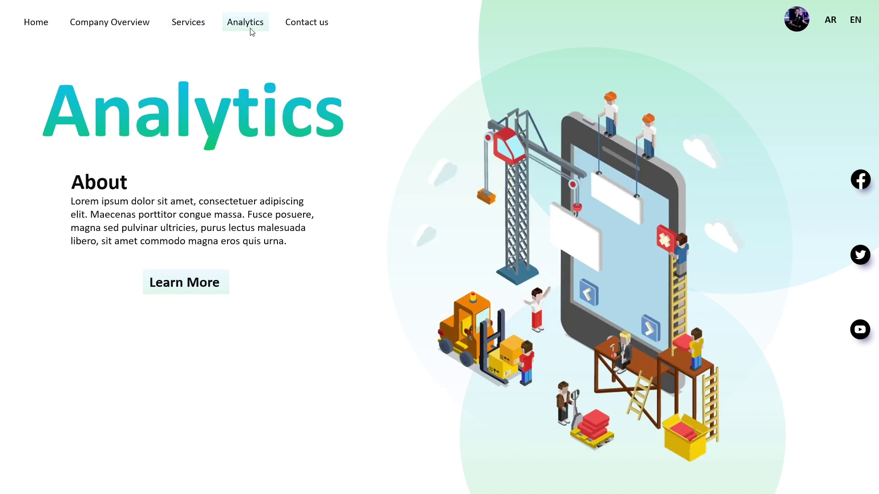
pyautogui.click(308, 30)
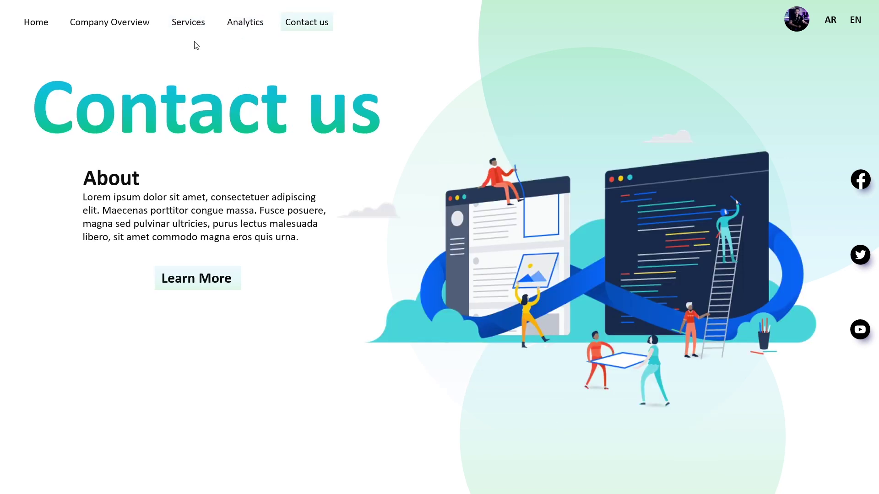
pyautogui.click(45, 23)
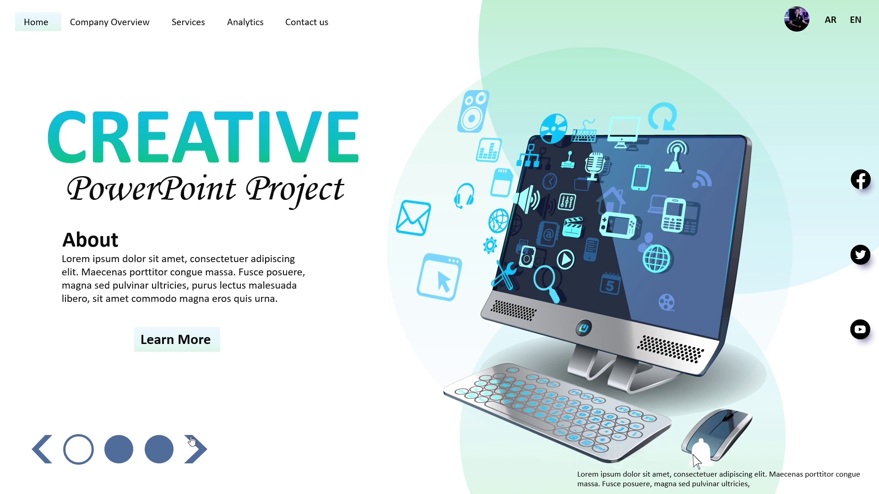
# - Test the slider arrows, stepping through the three dots and wrapping back to the first
pyautogui.click(197, 450)
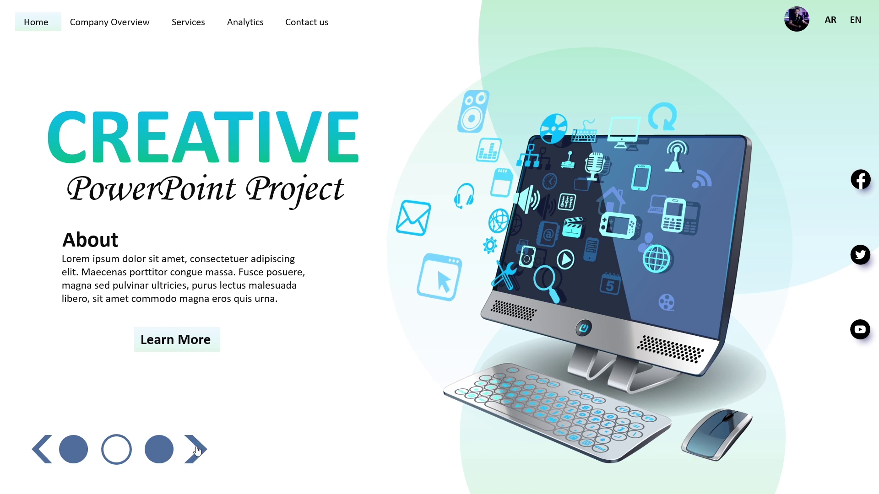
pyautogui.click(197, 451)
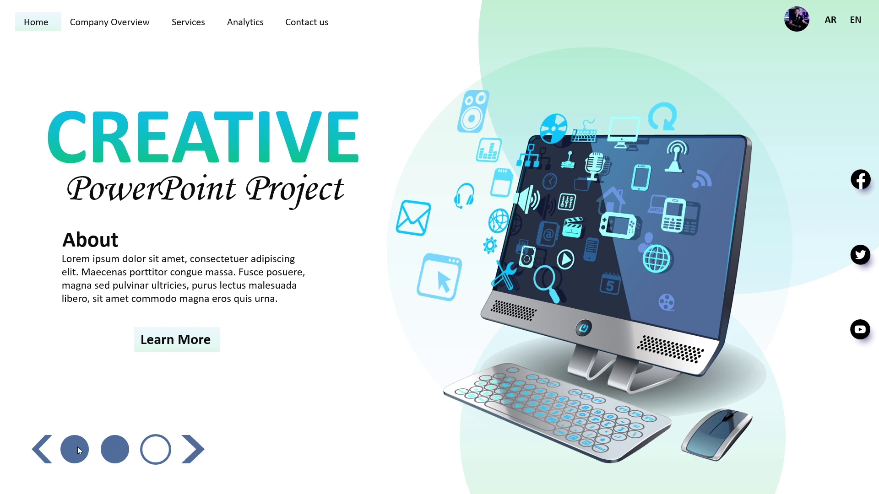
pyautogui.click(40, 451)
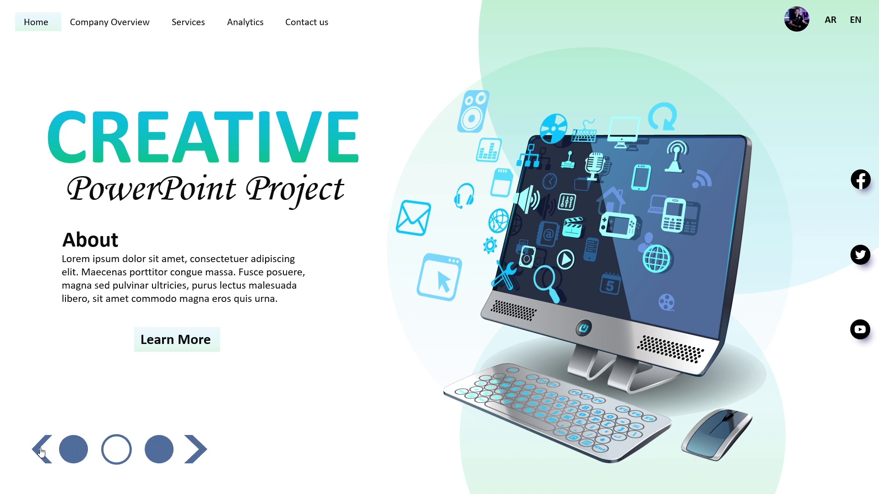
pyautogui.click(41, 451)
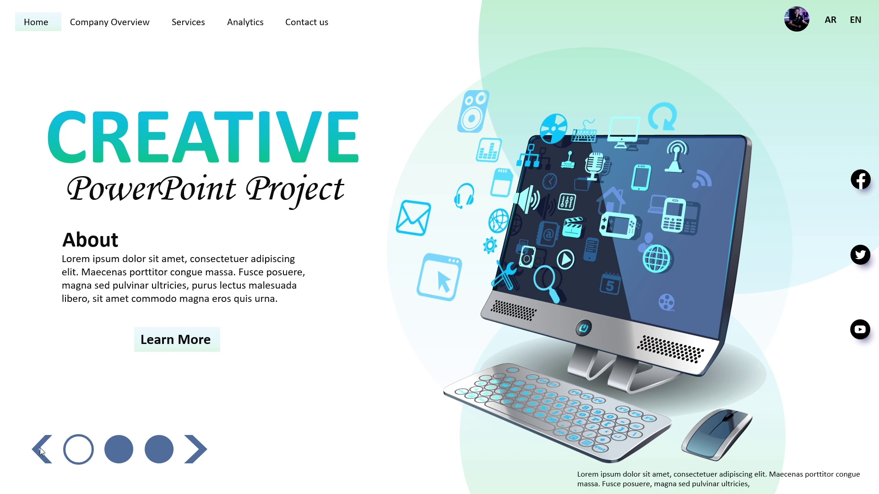
pyautogui.click(196, 449)
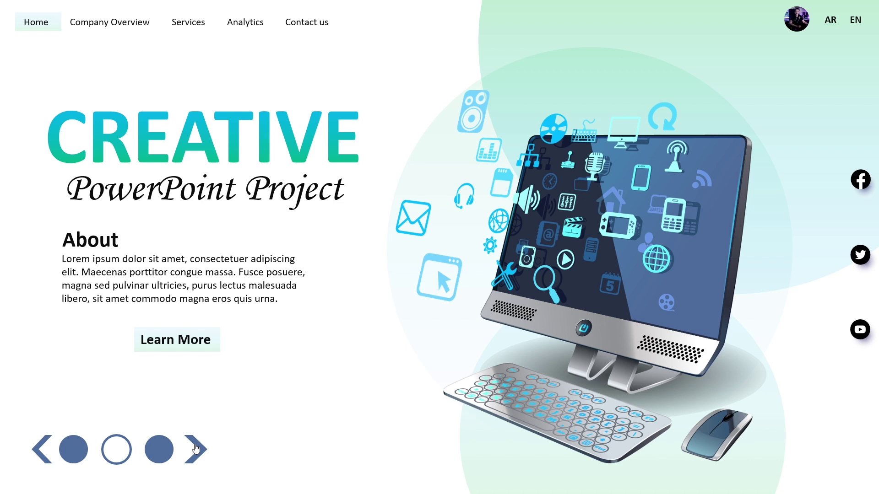
pyautogui.click(195, 448)
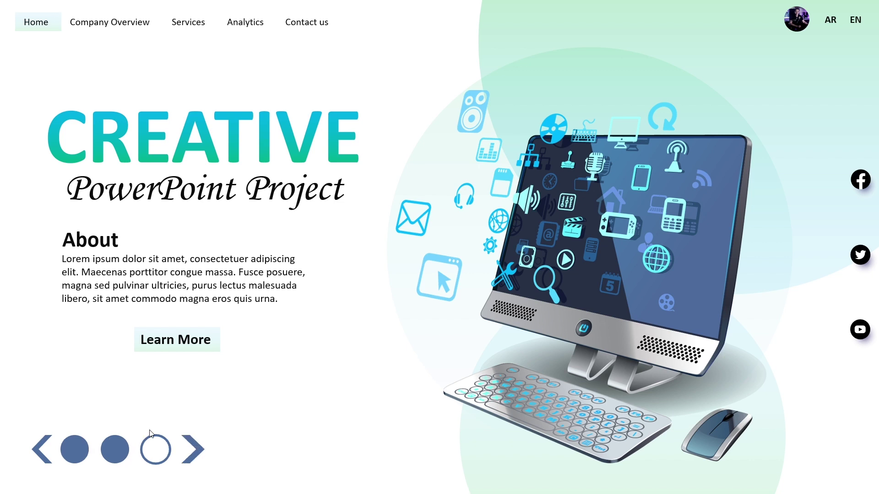
pyautogui.click(32, 458)
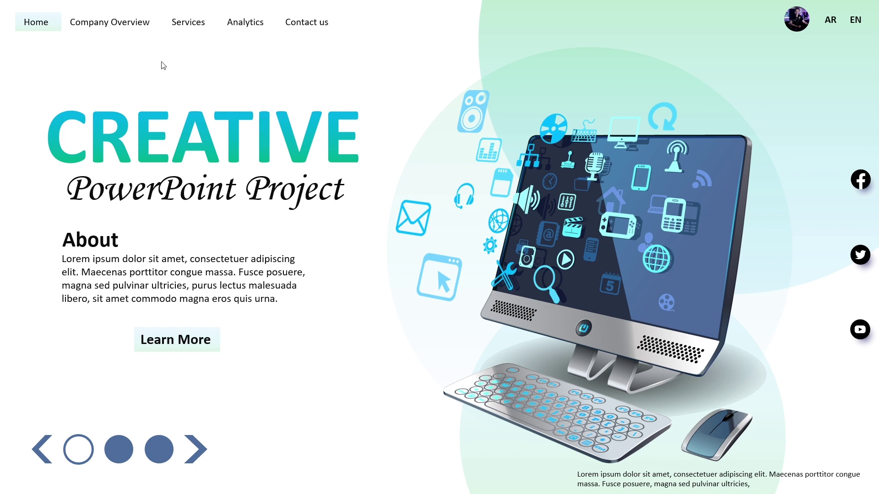
# - Recheck the nav links back to Home, then advance the slider to end the slideshow
pyautogui.click(118, 30)
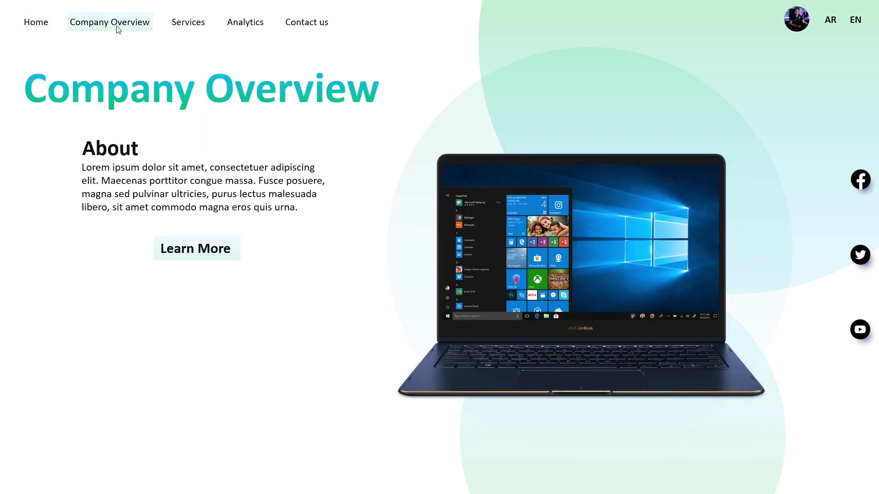
pyautogui.click(197, 30)
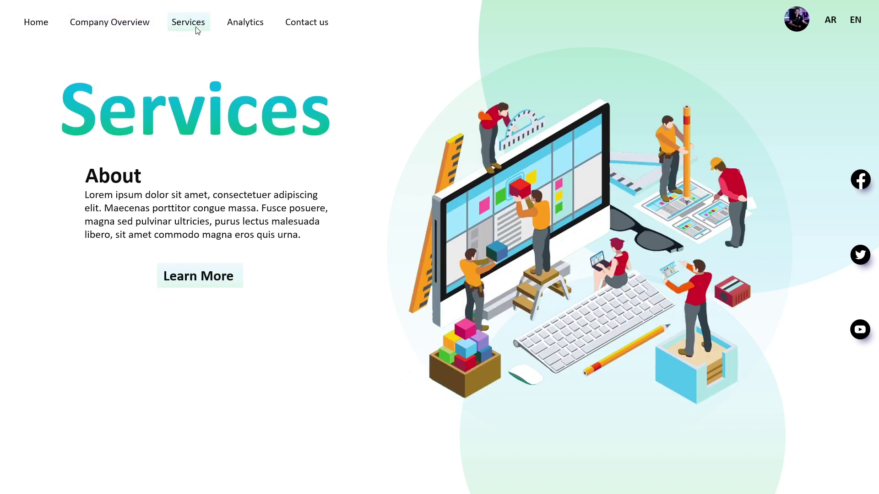
pyautogui.click(245, 28)
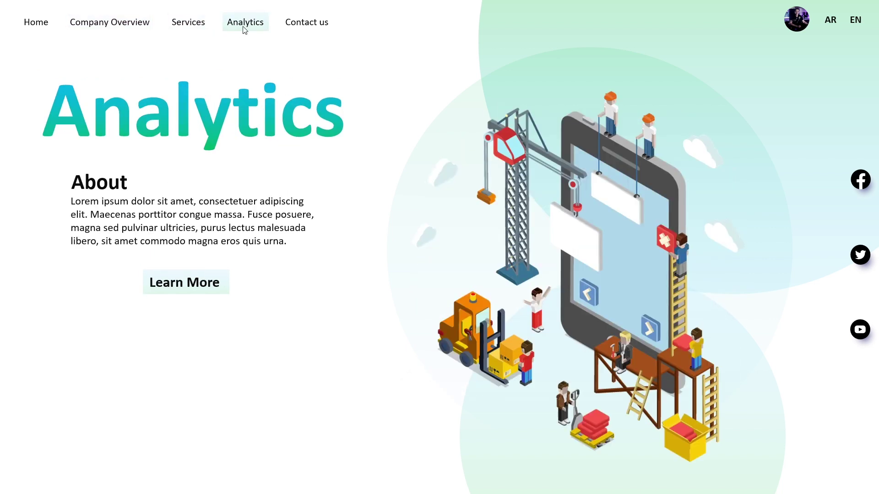
pyautogui.click(307, 33)
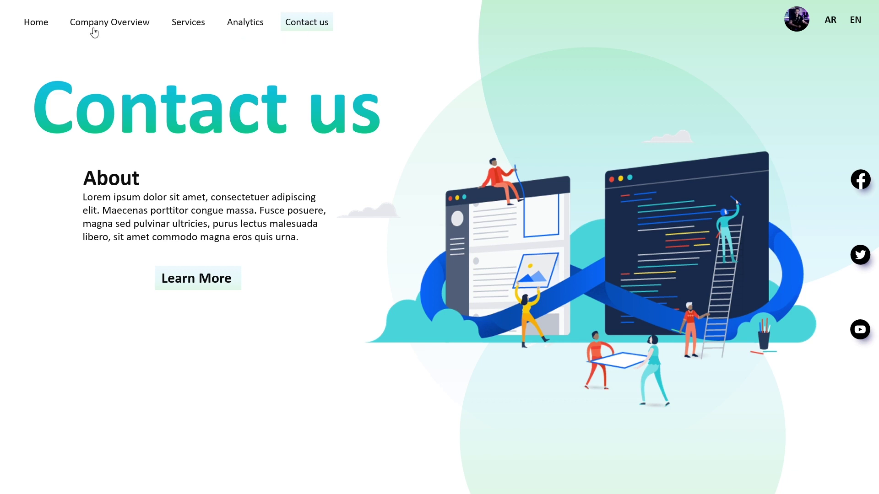
pyautogui.click(45, 26)
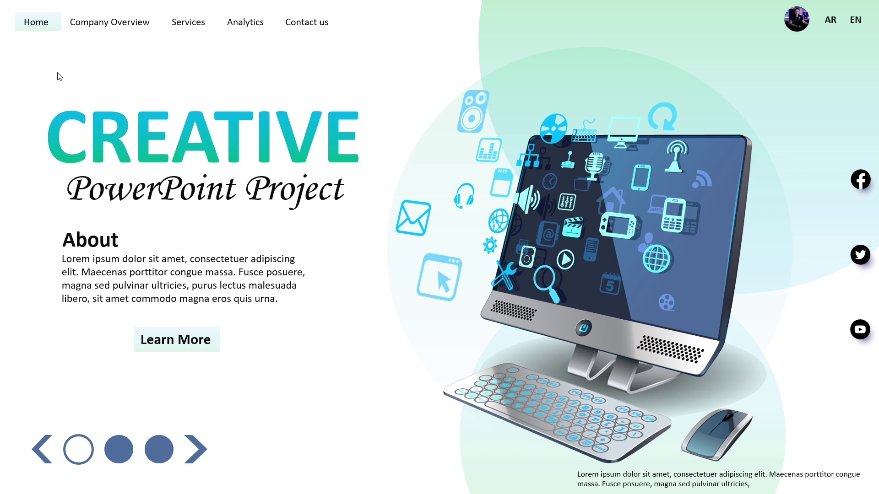
pyautogui.click(195, 450)
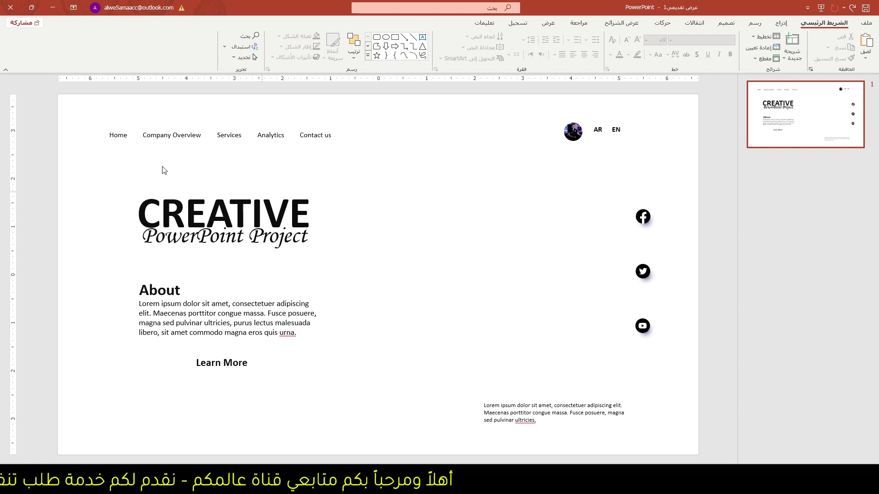
# - Marquee-select the five nav links and the three social icons, then right-click the thumbnail pane
pyautogui.moveTo(68, 110); pyautogui.dragTo(435, 184)
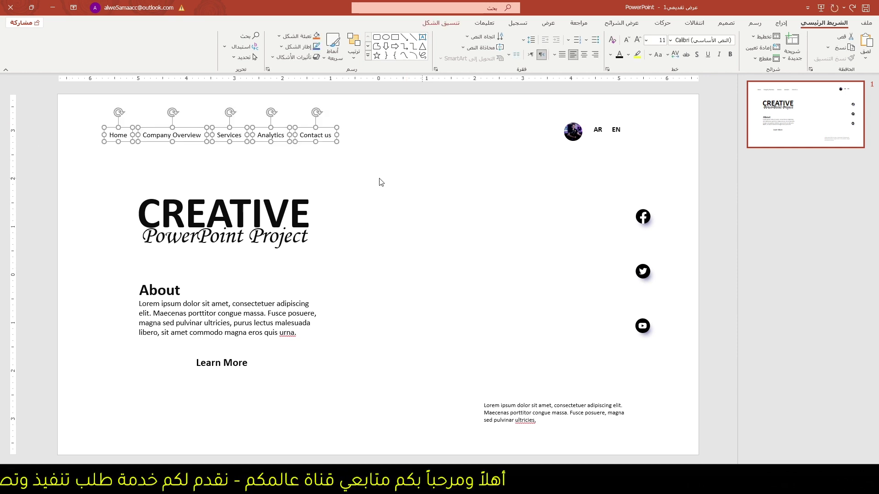
pyautogui.click(80, 103)
pyautogui.moveTo(72, 101); pyautogui.dragTo(353, 173)
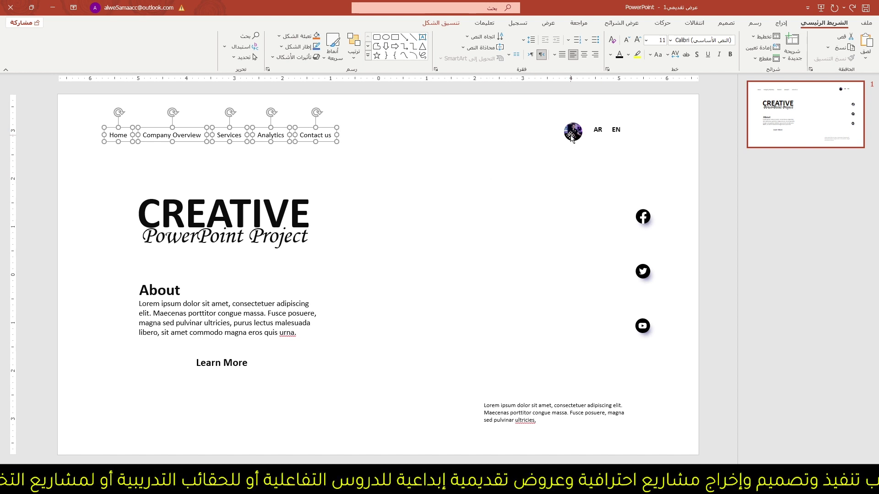
pyautogui.moveTo(582, 185); pyautogui.dragTo(687, 356)
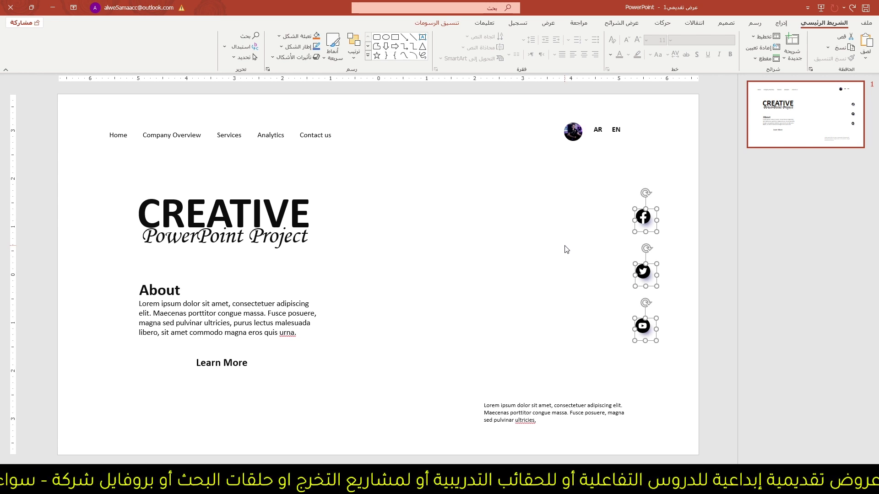
pyautogui.click(566, 250)
pyautogui.rightClick(811, 176)
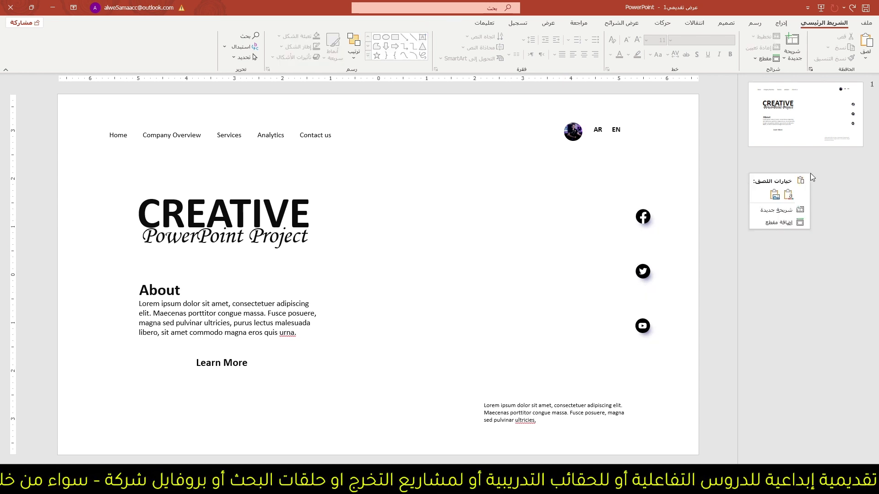
# - Add a blank second slide and open File Explorer to look for a picture
pyautogui.click(770, 210)
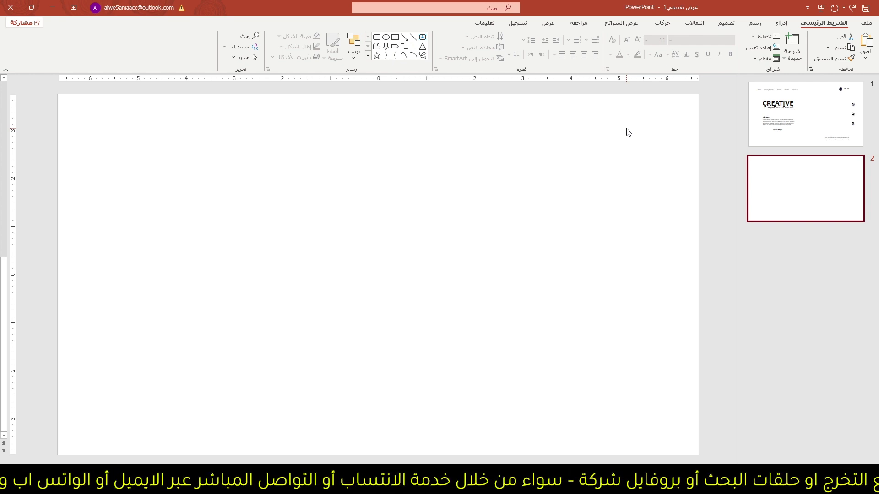
pyautogui.click(781, 22)
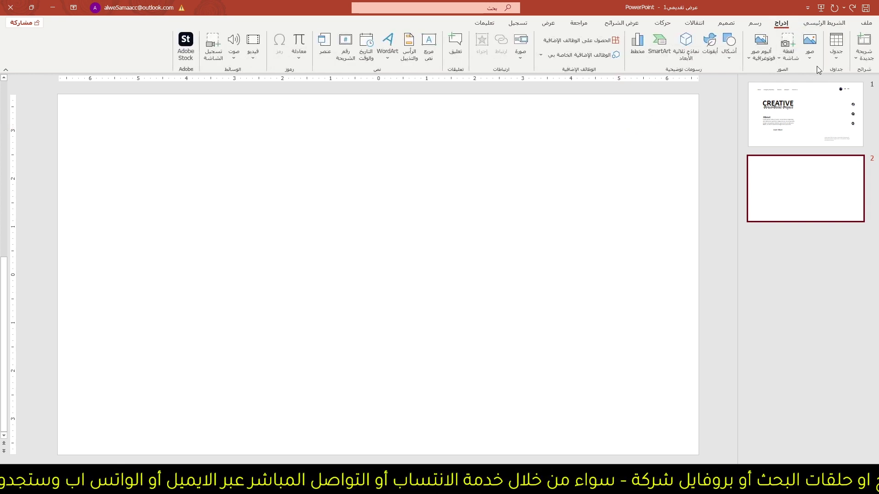
pyautogui.click(814, 63)
pyautogui.click(570, 163)
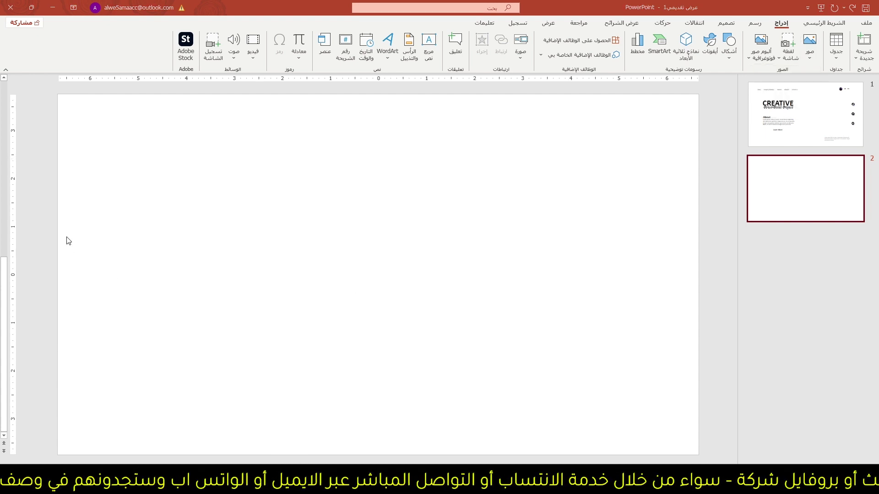
pyautogui.press('super+e')
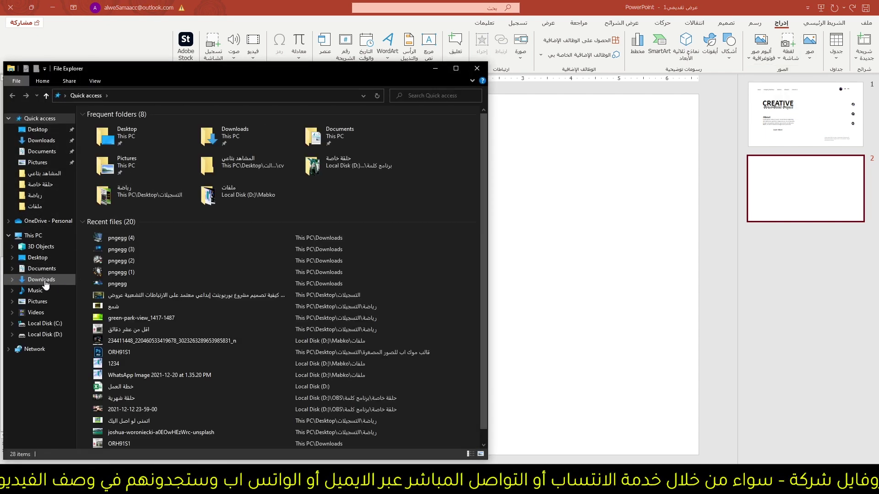
# - Drag the pngegg (4) computer image from Downloads onto slide 2
pyautogui.click(41, 279)
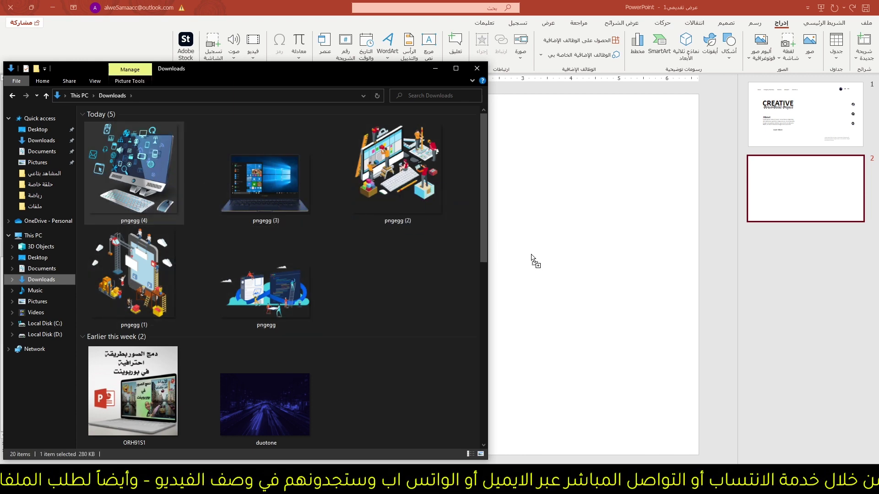
pyautogui.moveTo(154, 169); pyautogui.dragTo(533, 260)
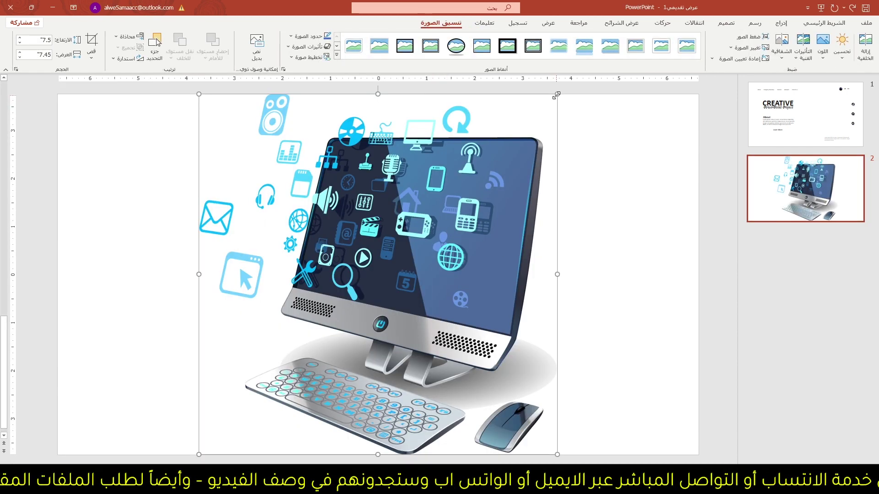
# - Resize the computer picture to about 6.24 inches and place it toward the slide's right side
pyautogui.moveTo(557, 94); pyautogui.dragTo(434, 218)
pyautogui.moveTo(399, 248); pyautogui.dragTo(583, 162)
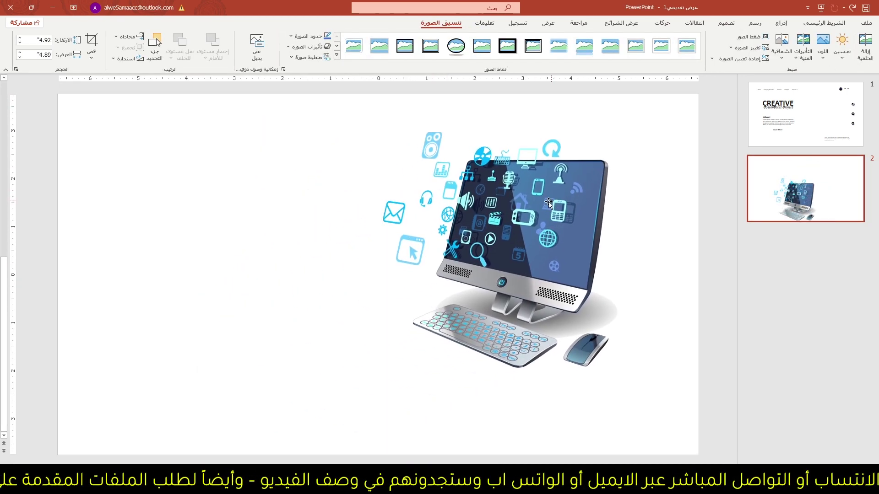
pyautogui.moveTo(379, 367); pyautogui.dragTo(318, 404)
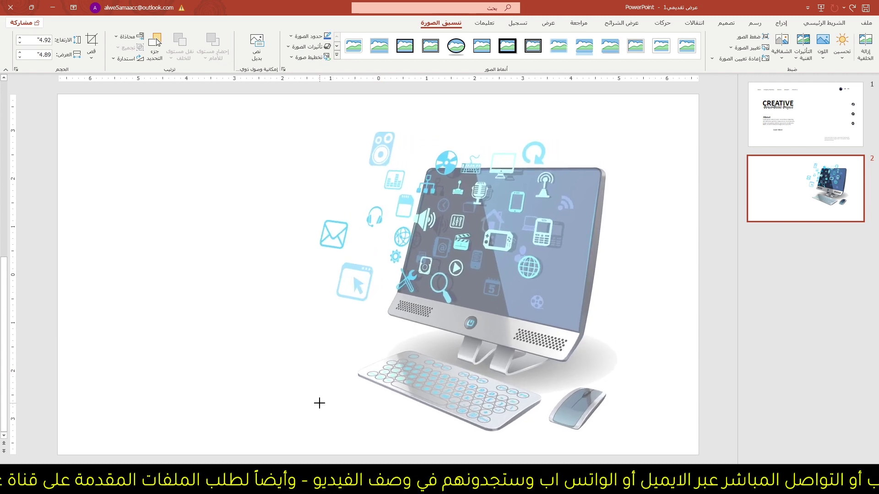
pyautogui.moveTo(497, 318)
pyautogui.mouseDown()
pyautogui.moveTo(525, 304)
pyautogui.moveTo(528, 311)
pyautogui.mouseUp()
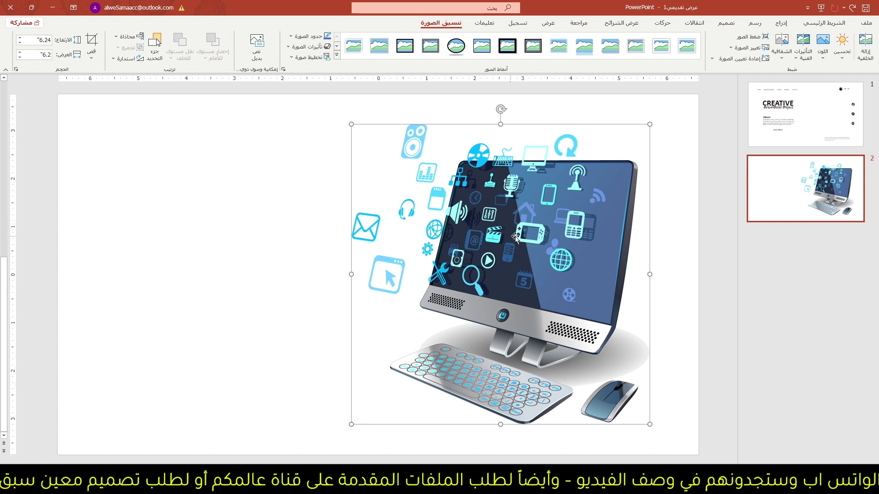
pyautogui.click(281, 223)
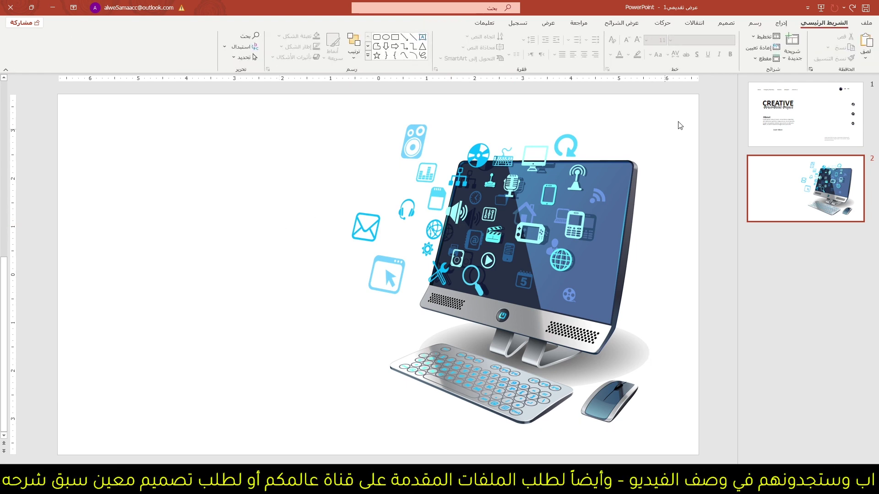
# - Draw a large 7.68-inch oval circle at the slide's upper right
pyautogui.click(789, 29)
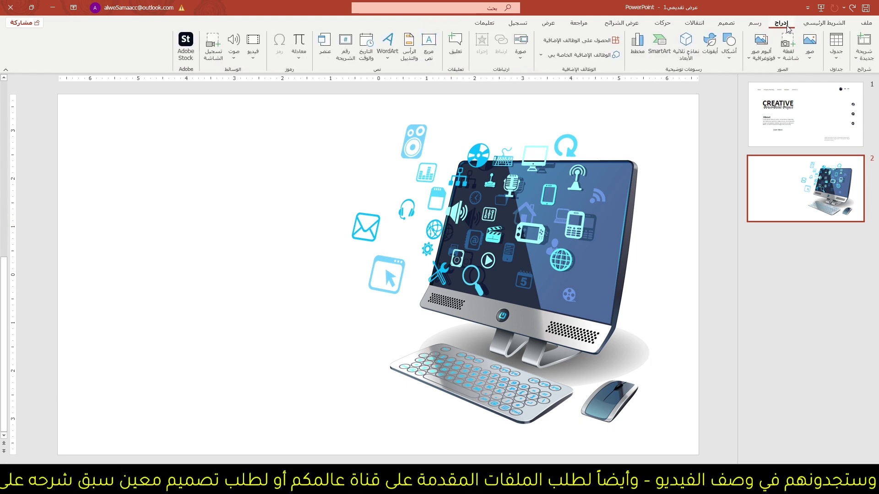
pyautogui.click(734, 57)
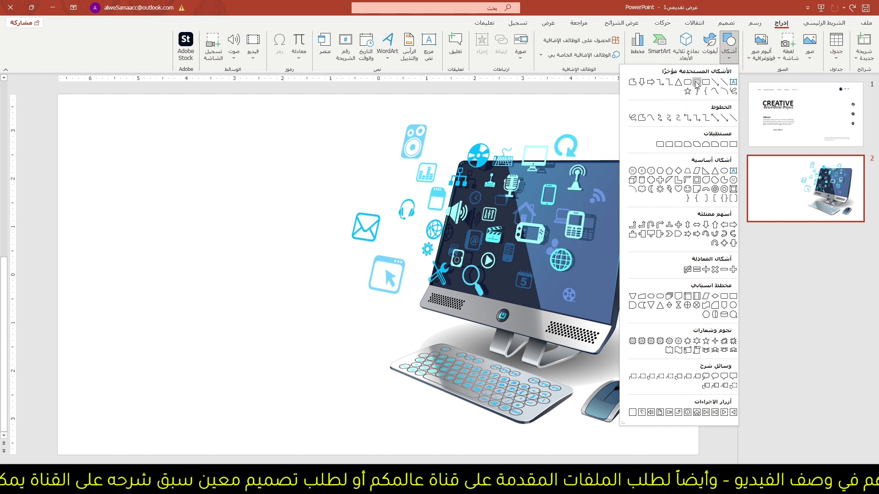
pyautogui.click(696, 83)
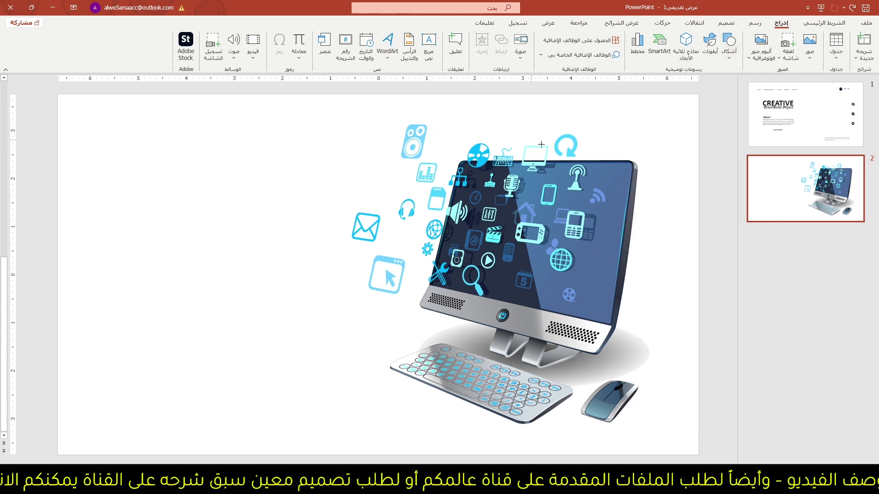
pyautogui.moveTo(585, 150); pyautogui.dragTo(447, 254)
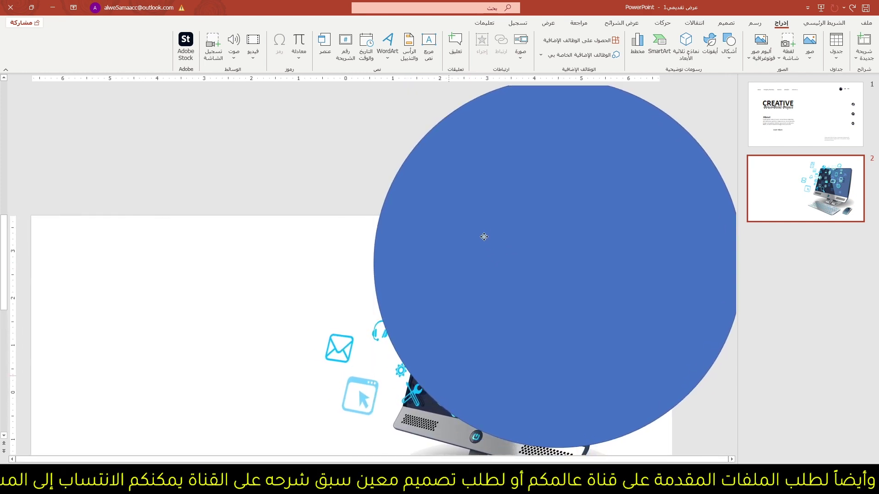
pyautogui.moveTo(447, 254)
pyautogui.mouseDown()
pyautogui.moveTo(484, 237)
pyautogui.moveTo(475, 287)
pyautogui.mouseUp()
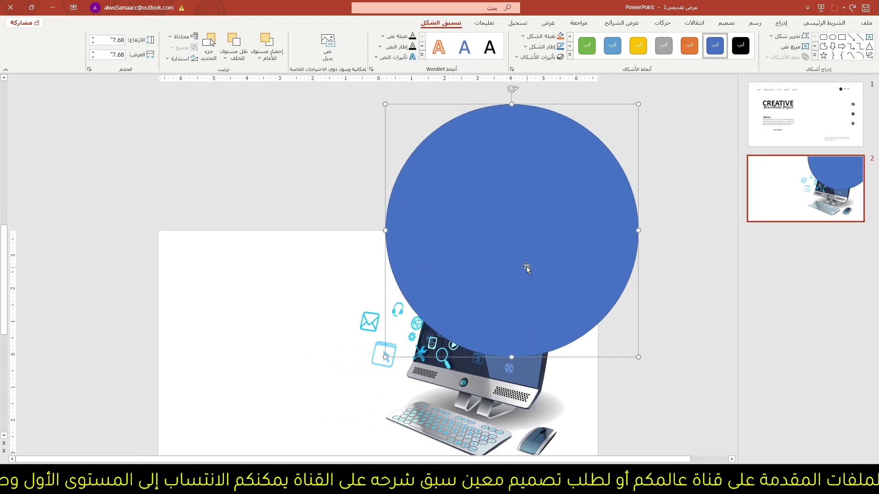
# - Remove the circle's outline and switch its fill to gradient
pyautogui.click(541, 47)
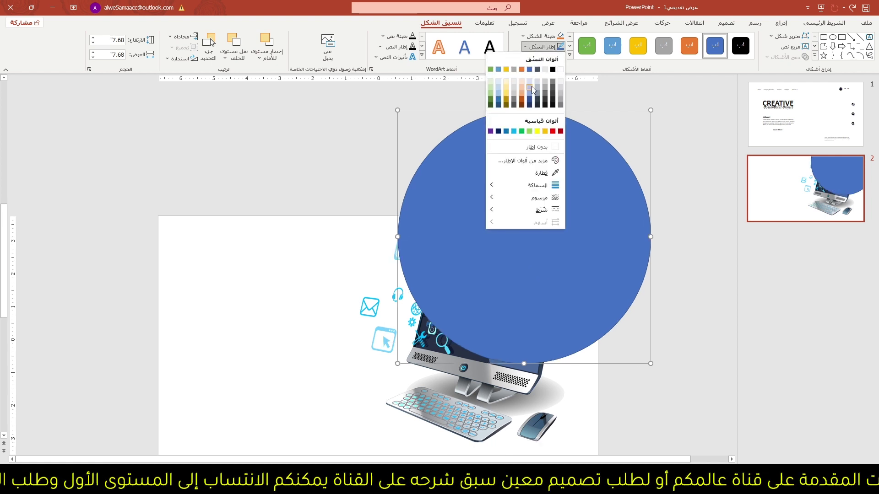
pyautogui.click(533, 148)
pyautogui.rightClick(531, 147)
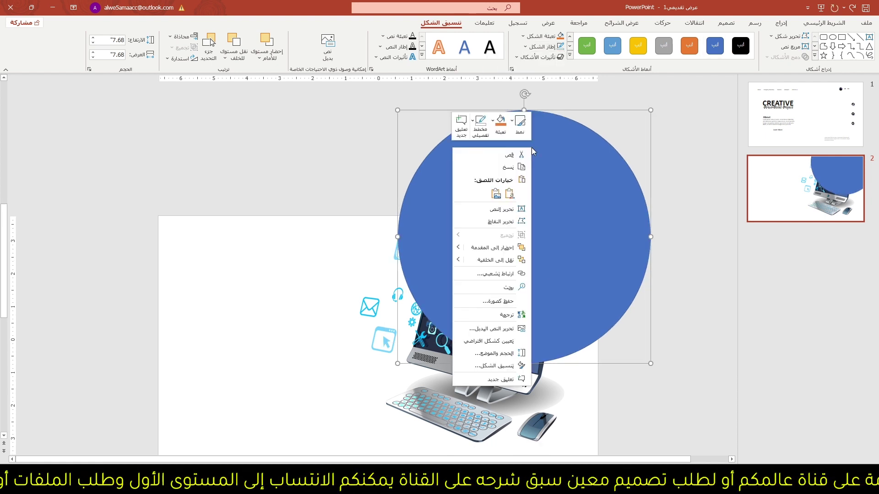
pyautogui.click(468, 364)
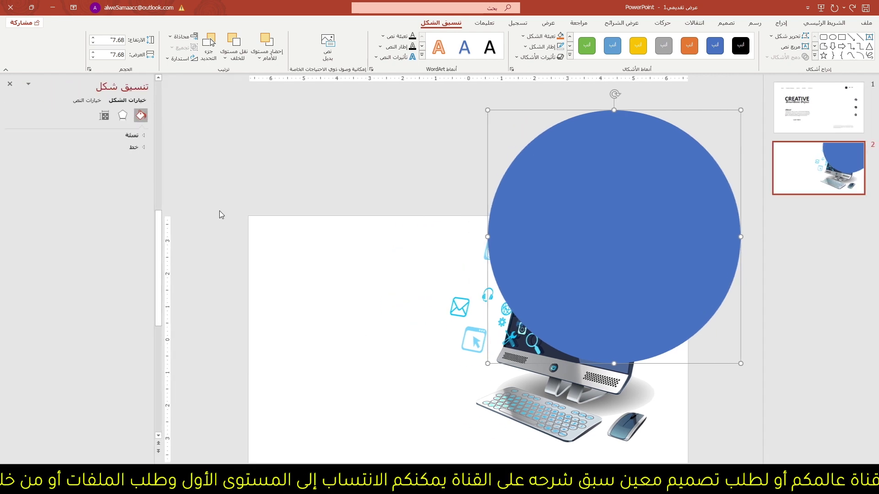
pyautogui.click(101, 136)
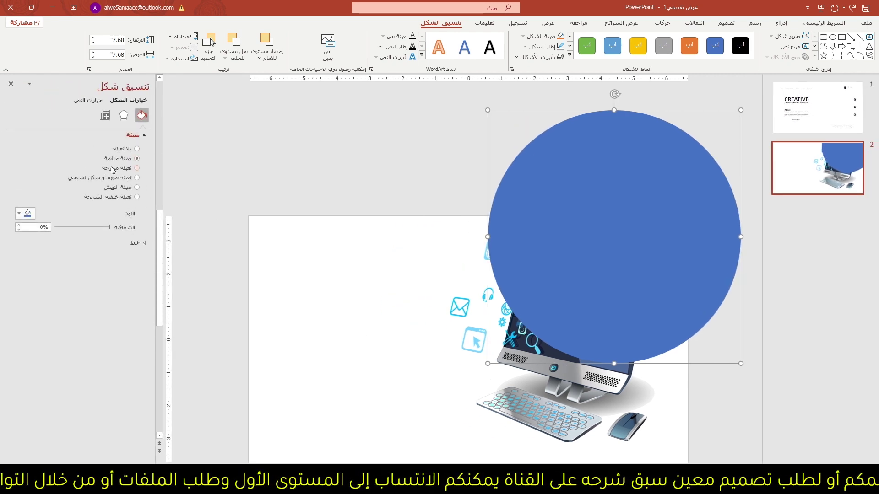
pyautogui.click(137, 168)
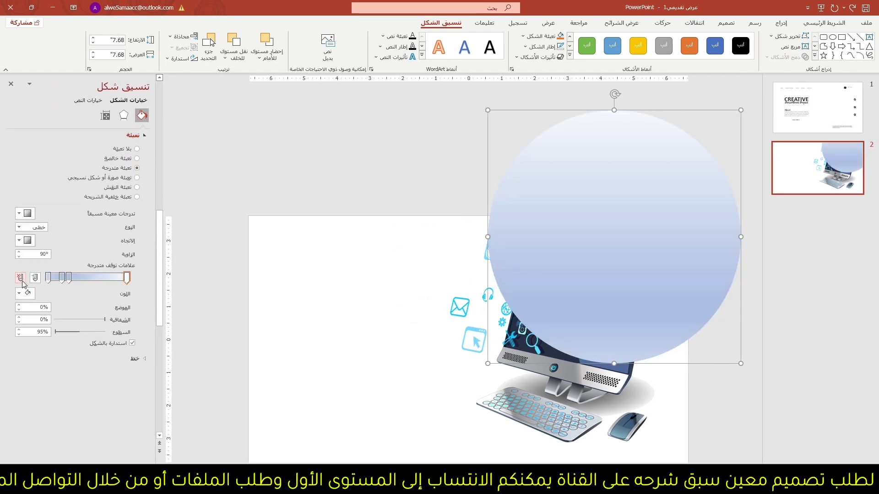
# - Reduce the gradient to two stops, colored green at the top and cyan at the bottom
pyautogui.click(20, 278)
pyautogui.click(20, 278)
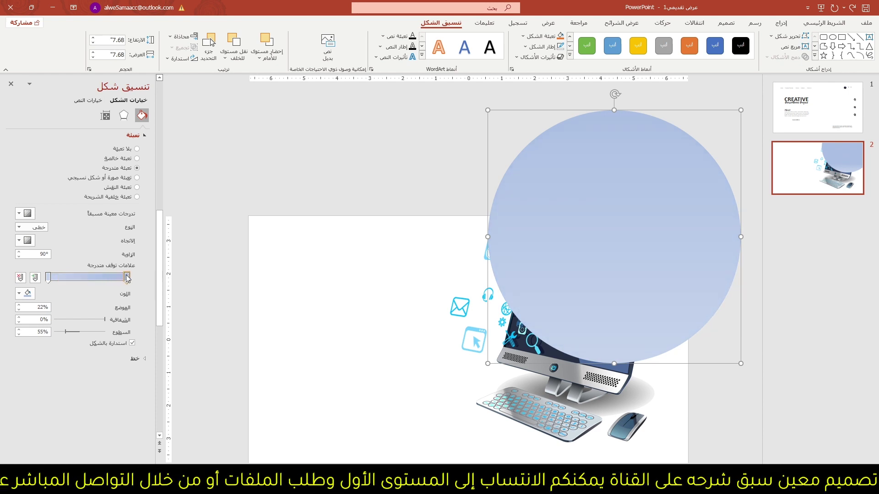
pyautogui.moveTo(72, 280); pyautogui.dragTo(127, 277)
pyautogui.click(19, 294)
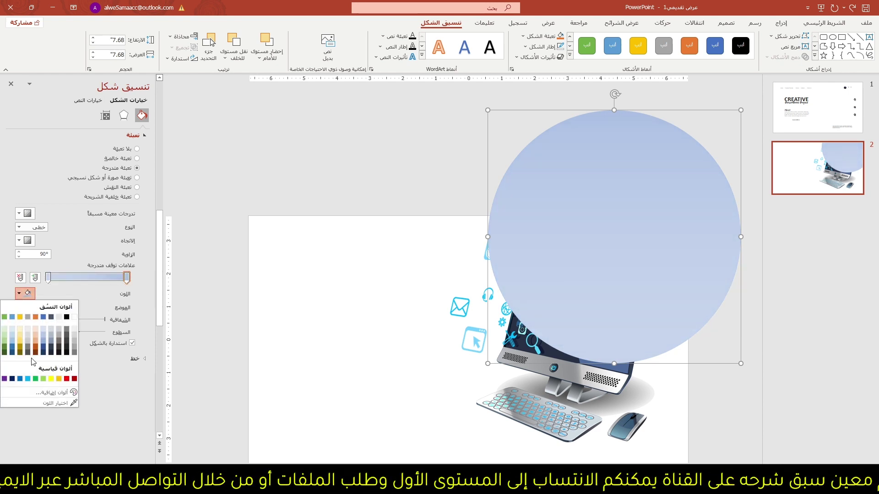
pyautogui.click(34, 379)
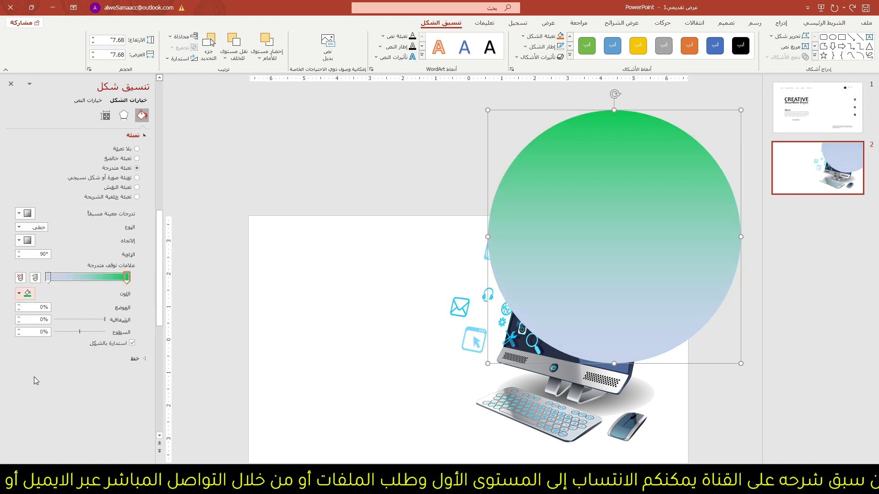
pyautogui.click(48, 277)
pyautogui.click(28, 295)
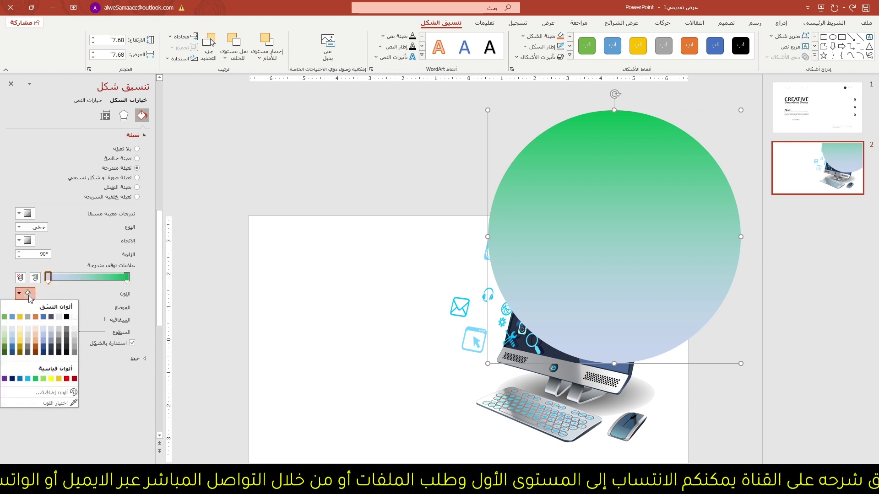
pyautogui.click(27, 378)
# - Make the green stop semi-transparent and the cyan stop nearly transparent
pyautogui.click(127, 277)
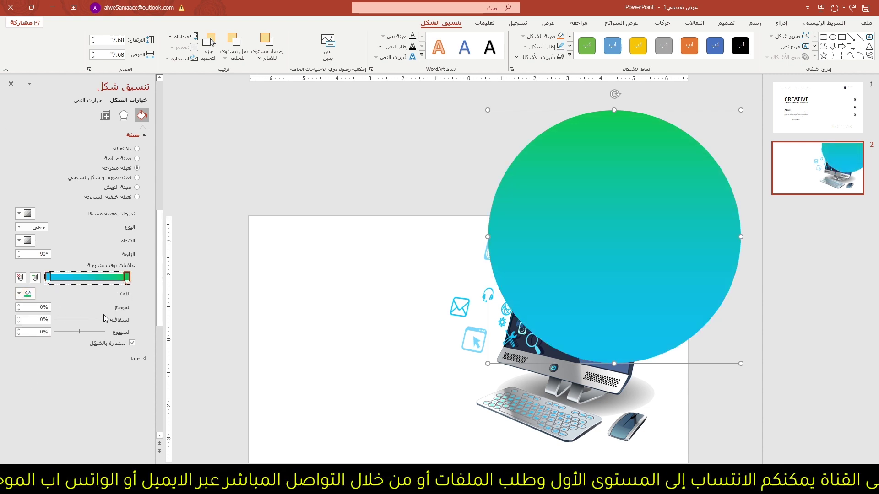
pyautogui.moveTo(105, 319); pyautogui.dragTo(74, 323)
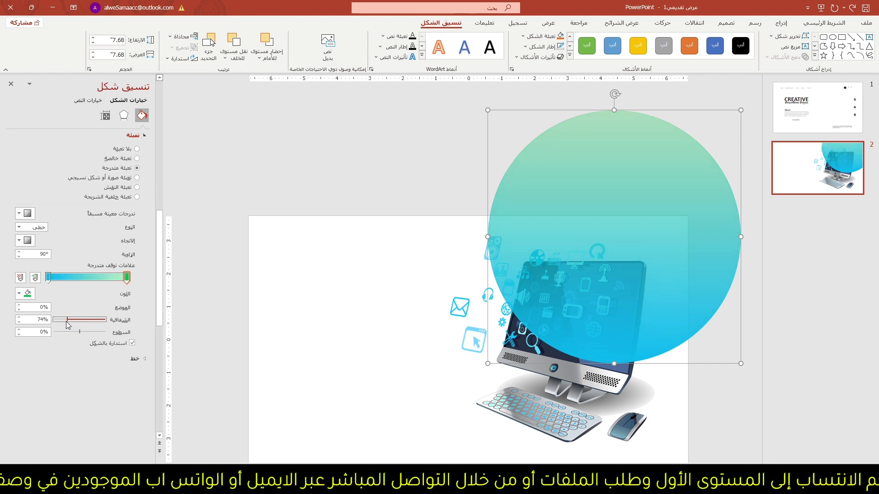
pyautogui.click(48, 278)
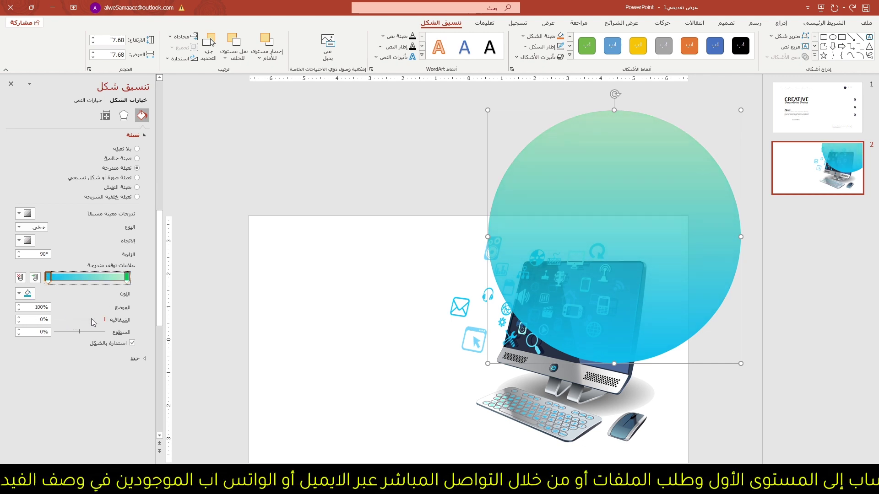
pyautogui.moveTo(105, 319); pyautogui.dragTo(62, 319)
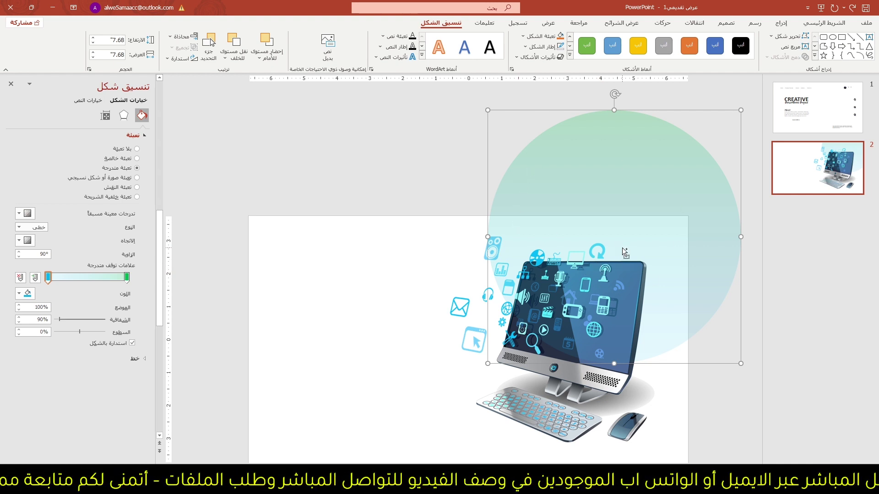
pyautogui.scroll(-1, 625, 251)
# - Duplicate the circle into smaller copies, including a 3.38-inch circle below the computer
pyautogui.moveTo(625, 252); pyautogui.dragTo(577, 330)
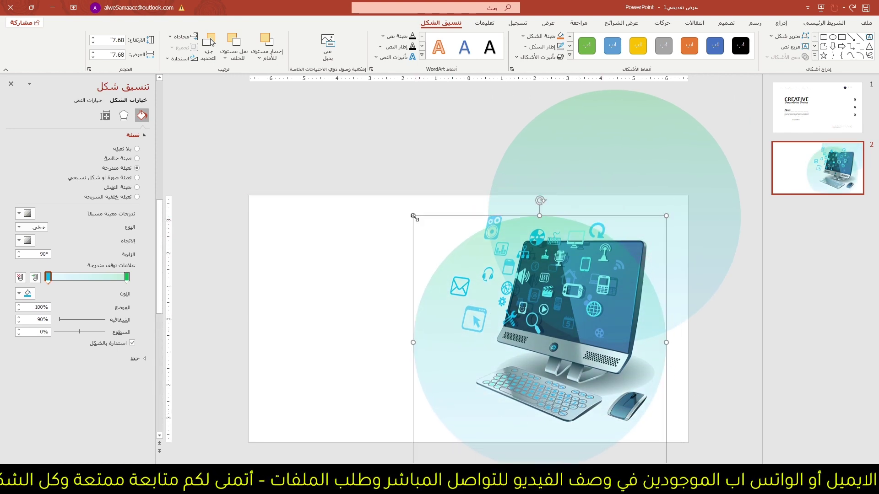
pyautogui.moveTo(413, 216)
pyautogui.mouseDown()
pyautogui.moveTo(439, 257)
pyautogui.moveTo(463, 259)
pyautogui.mouseUp()
pyautogui.moveTo(499, 361)
pyautogui.mouseDown()
pyautogui.moveTo(481, 342)
pyautogui.moveTo(433, 391)
pyautogui.mouseUp()
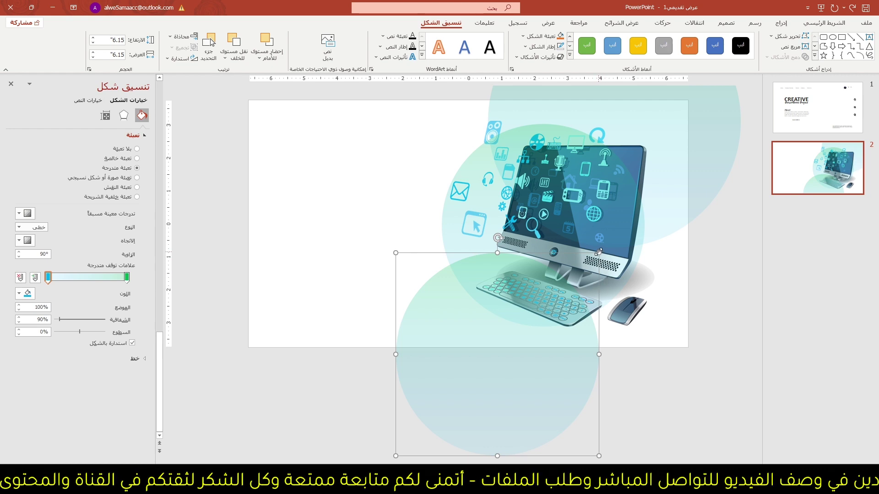
pyautogui.moveTo(598, 252); pyautogui.dragTo(553, 299)
pyautogui.scroll(2, 552, 303)
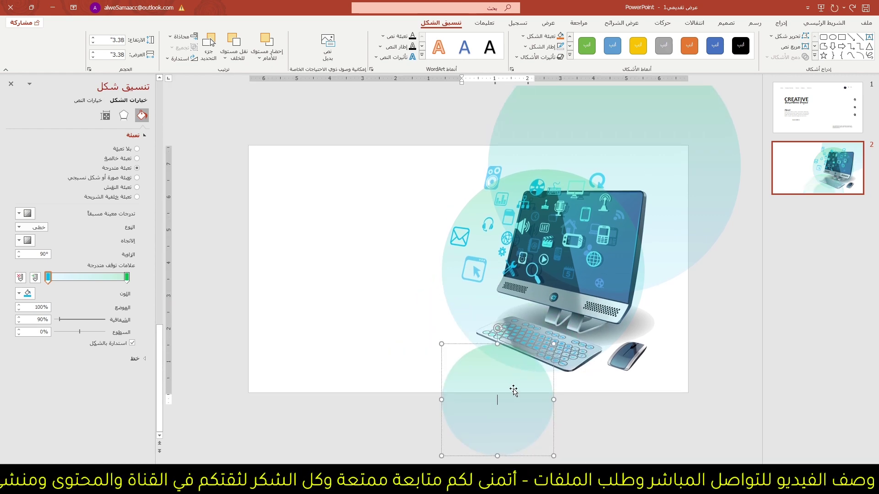
# - Rearrange the small circle's gradient stops and position it beneath the keyboard
pyautogui.moveTo(513, 390); pyautogui.dragTo(554, 362)
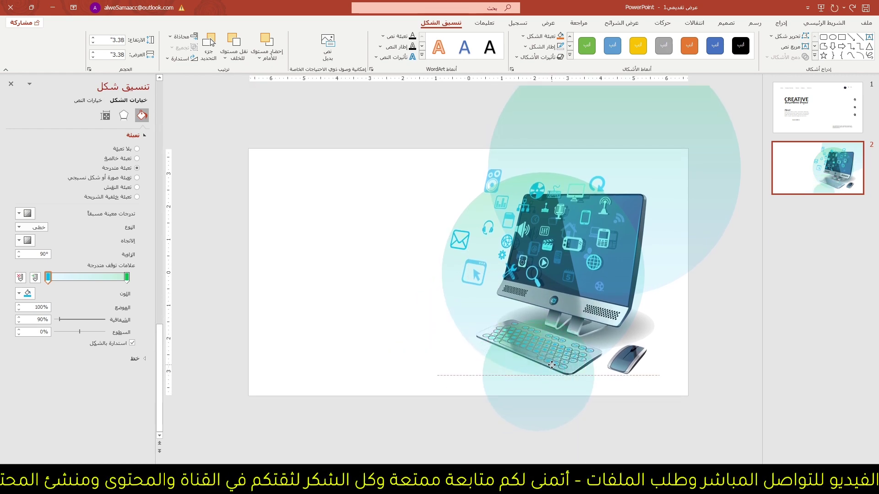
pyautogui.scroll(1, 503, 366)
pyautogui.moveTo(52, 278)
pyautogui.mouseDown()
pyautogui.moveTo(106, 278)
pyautogui.moveTo(33, 284)
pyautogui.mouseUp()
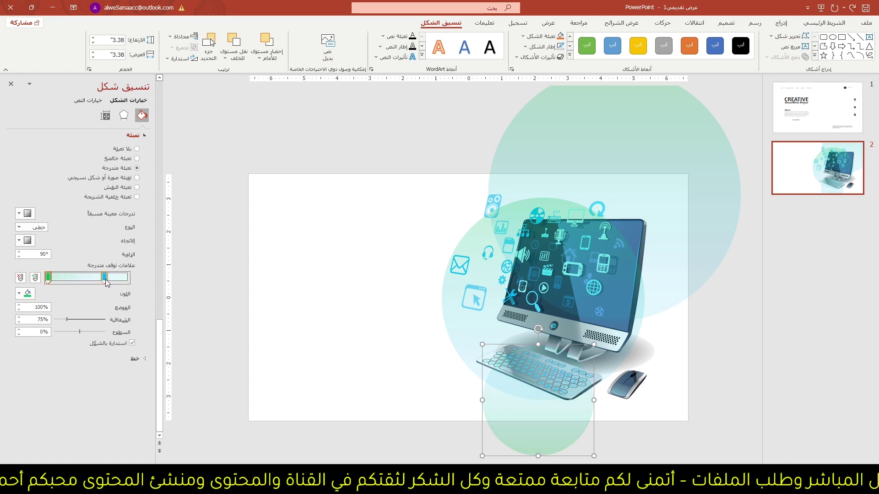
pyautogui.moveTo(106, 278); pyautogui.dragTo(153, 275)
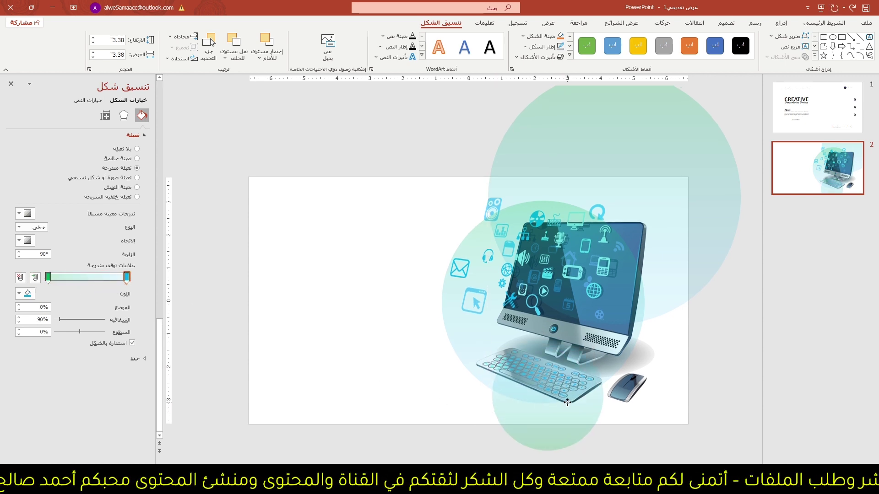
pyautogui.moveTo(497, 406); pyautogui.dragTo(568, 408)
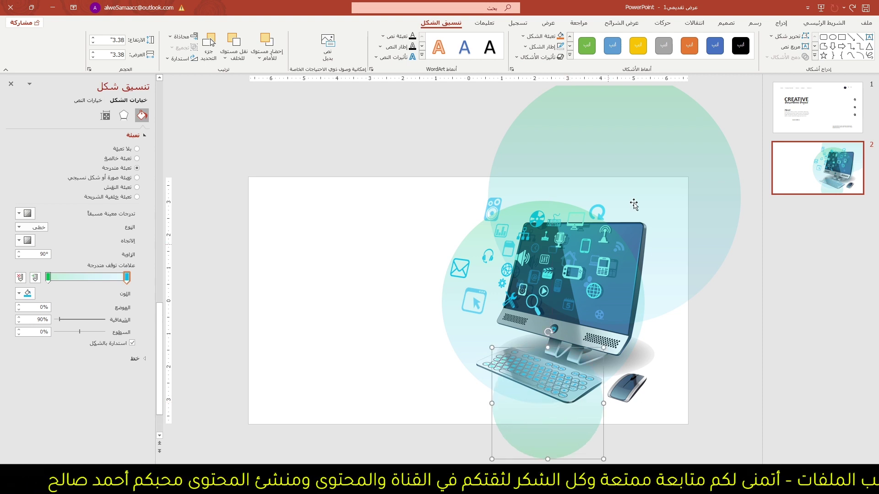
pyautogui.click(665, 154)
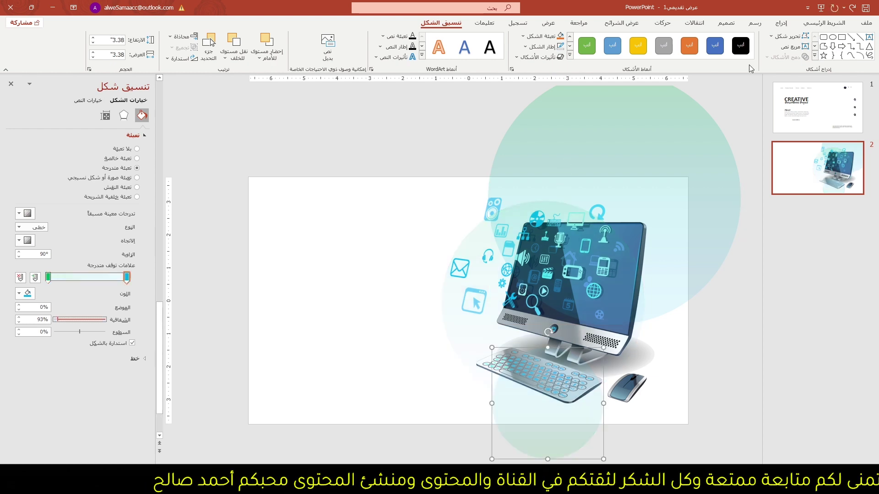
pyautogui.press('Tab')
# - Draw a rectangle covering the area above slide 2
pyautogui.click(782, 23)
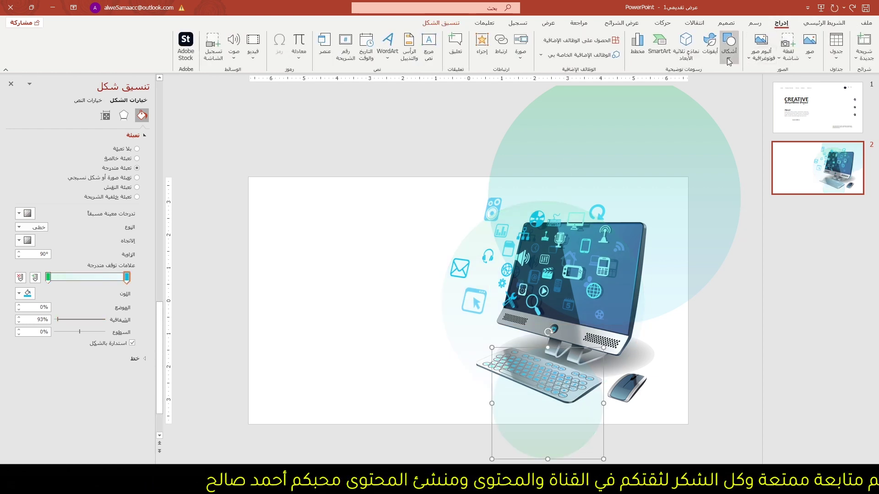
pyautogui.click(728, 43)
pyautogui.click(708, 84)
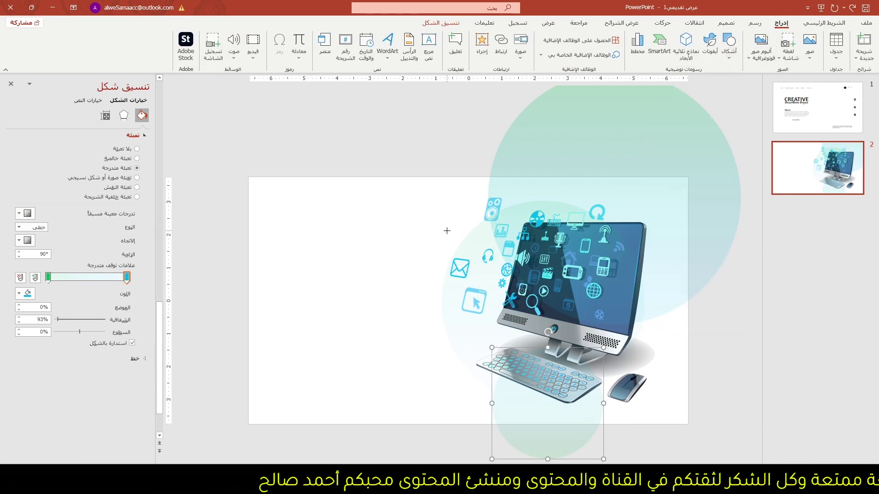
pyautogui.keyDown('ctrl'); pyautogui.scroll(-1, 446, 230); pyautogui.keyUp('ctrl')
pyautogui.keyDown('ctrl'); pyautogui.scroll(-1, 447, 231); pyautogui.keyUp('ctrl')
pyautogui.keyDown('ctrl'); pyautogui.scroll(-1, 447, 231); pyautogui.keyUp('ctrl')
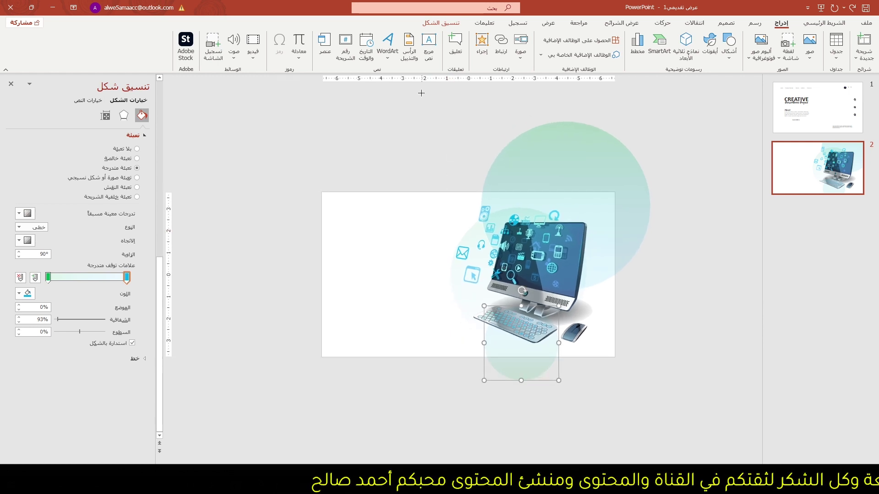
pyautogui.moveTo(420, 93); pyautogui.dragTo(699, 193)
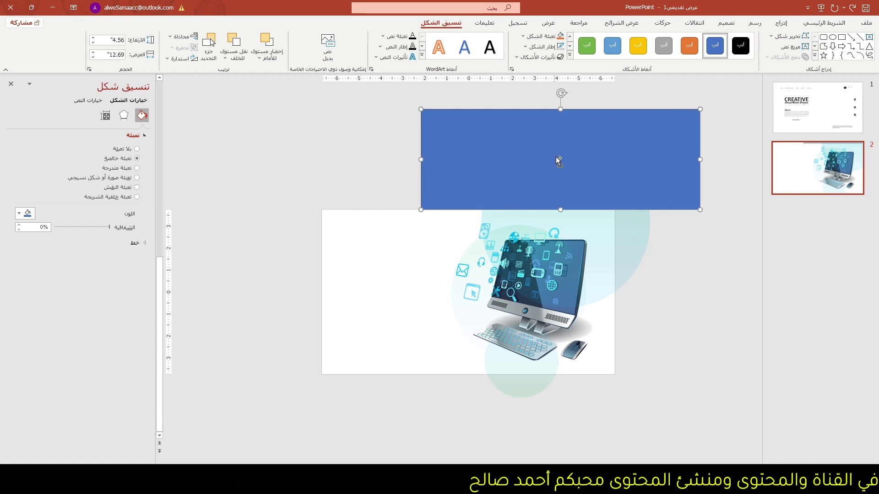
# - Copy the rectangle to cover the slide's right side and the area below it
pyautogui.keyDown('ctrl'); pyautogui.moveTo(559, 157); pyautogui.dragTo(586, 218); pyautogui.keyUp('ctrl')
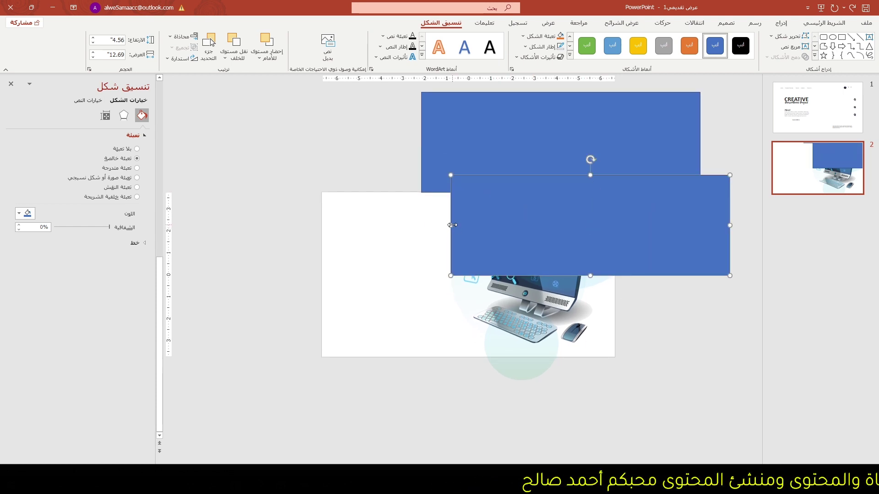
pyautogui.moveTo(452, 225); pyautogui.dragTo(625, 231)
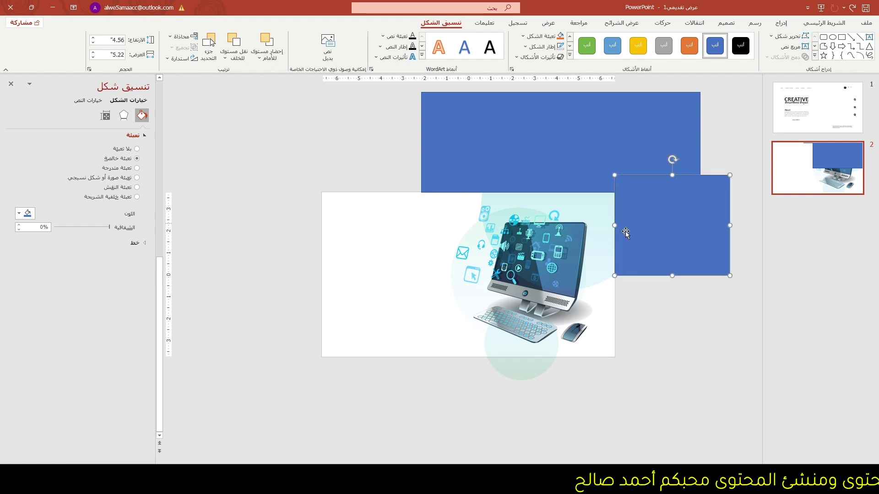
pyautogui.moveTo(672, 275); pyautogui.dragTo(669, 326)
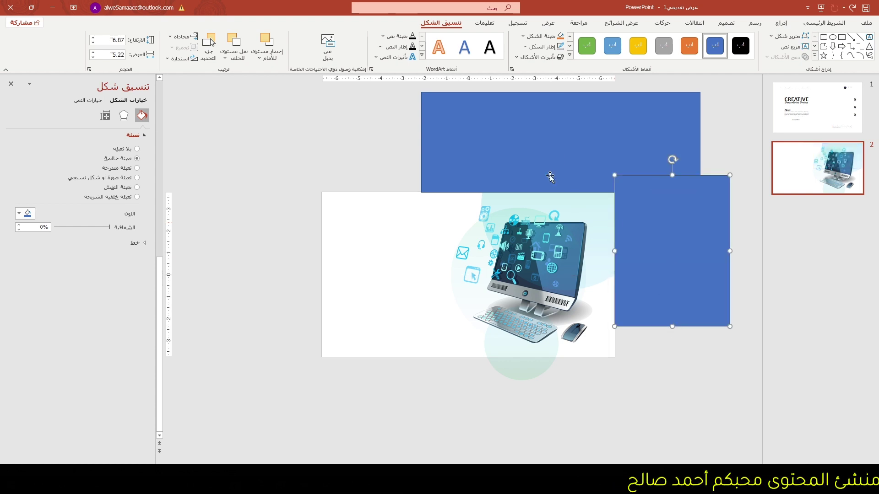
pyautogui.moveTo(549, 177); pyautogui.dragTo(525, 390)
# - Subtract the top and right blue rectangles from the large gradient shape
pyautogui.click(600, 233)
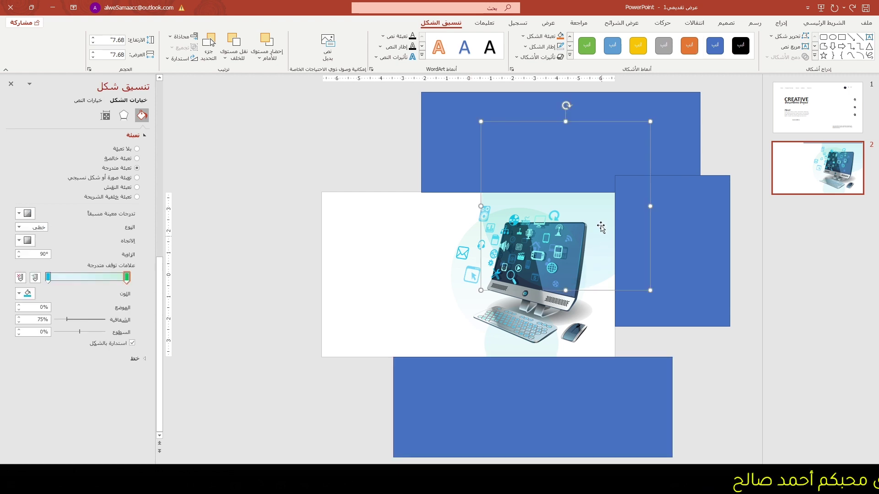
pyautogui.keyDown('shift'); pyautogui.click(668, 128); pyautogui.keyUp('shift')
pyautogui.click(786, 57)
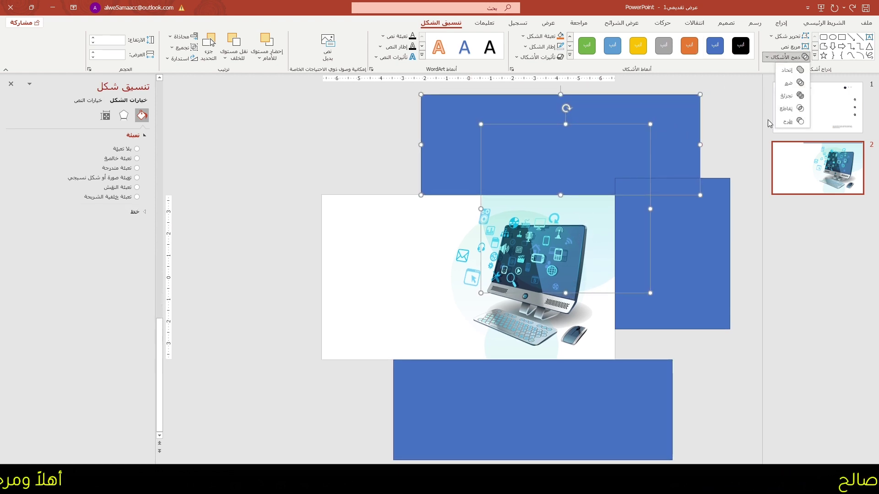
pyautogui.click(788, 122)
pyautogui.click(553, 183)
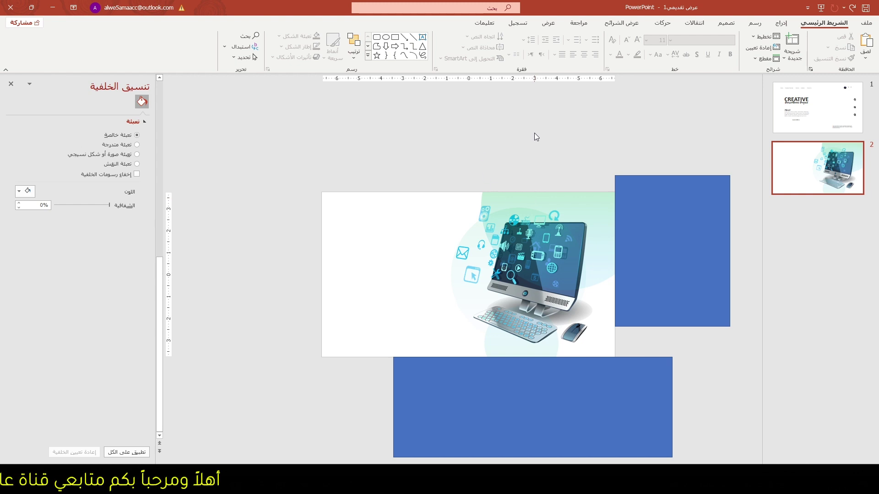
pyautogui.click(588, 209)
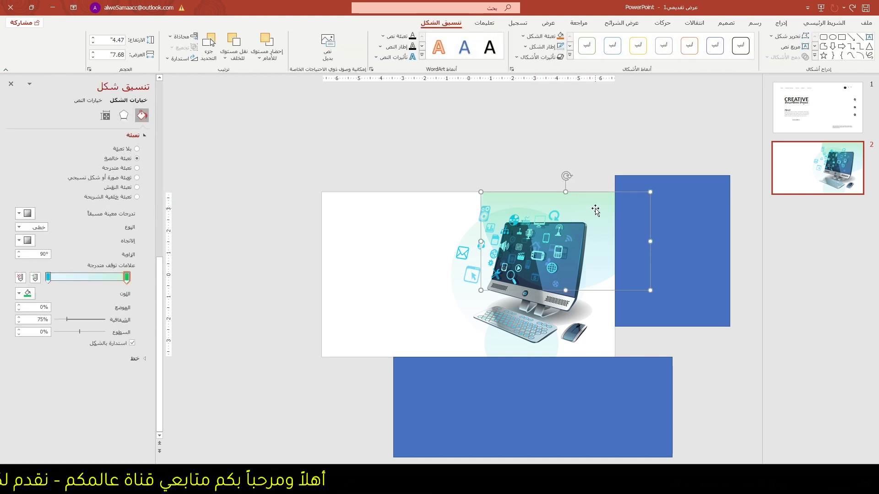
pyautogui.keyDown('shift'); pyautogui.click(695, 210); pyautogui.keyUp('shift')
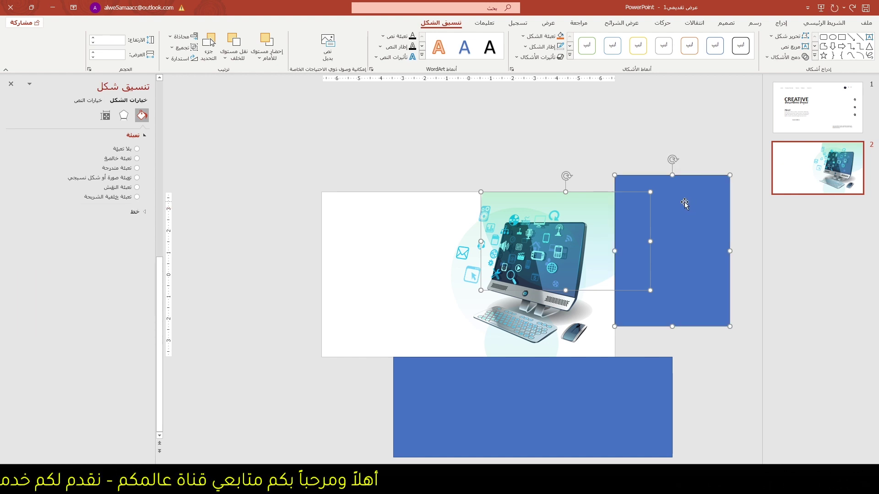
pyautogui.click(794, 57)
pyautogui.click(796, 122)
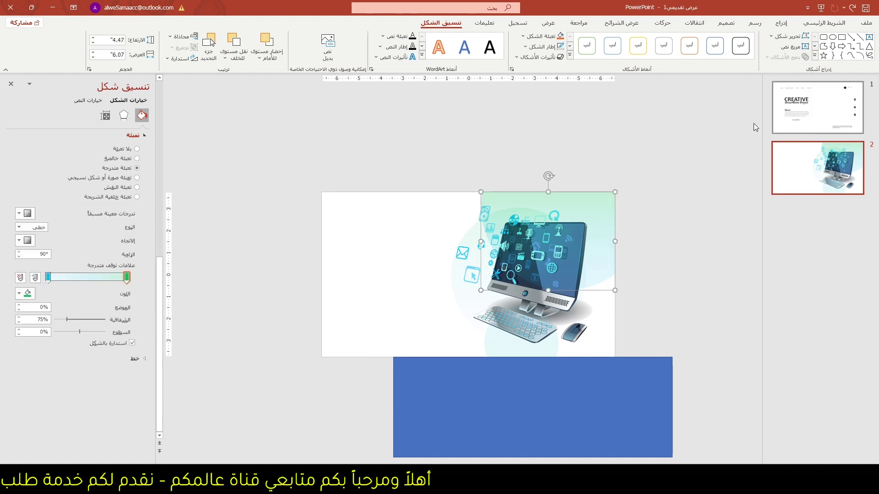
# - Subtract the bottom blue rectangle from the small gradient circle near the keyboard
pyautogui.click(513, 350)
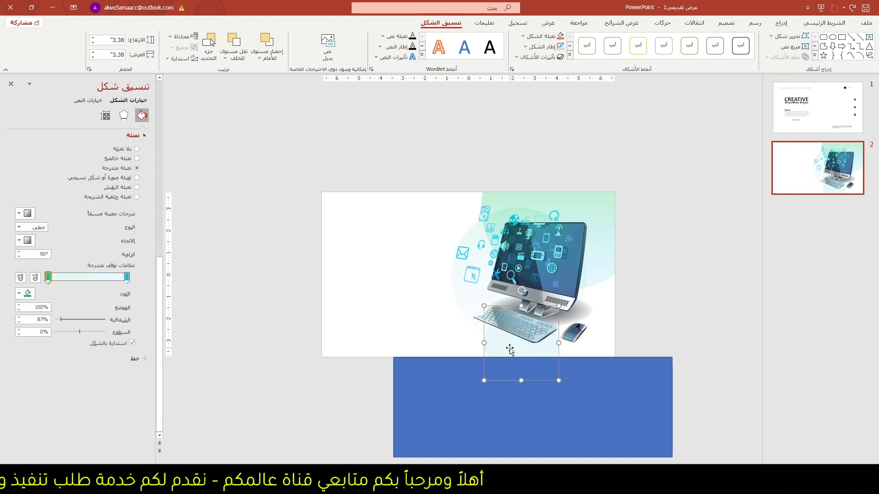
pyautogui.keyDown('shift'); pyautogui.click(627, 408); pyautogui.keyUp('shift')
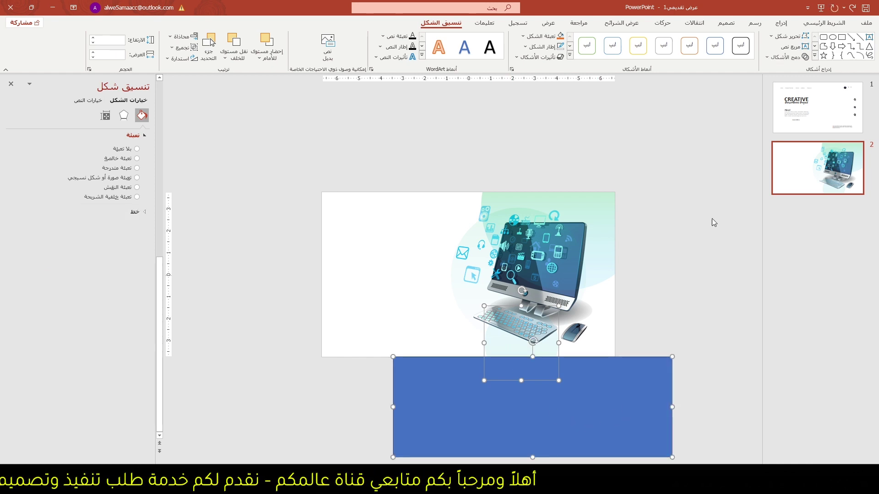
pyautogui.click(785, 57)
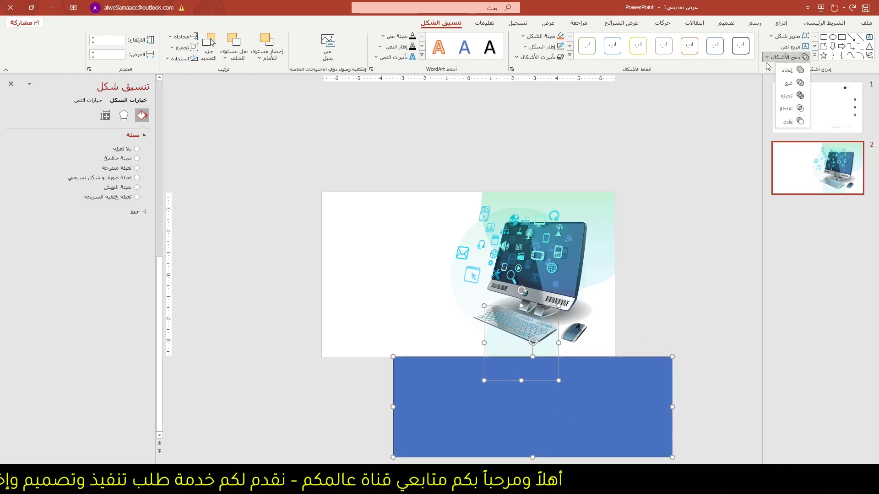
pyautogui.click(796, 122)
pyautogui.scroll(3, 526, 284)
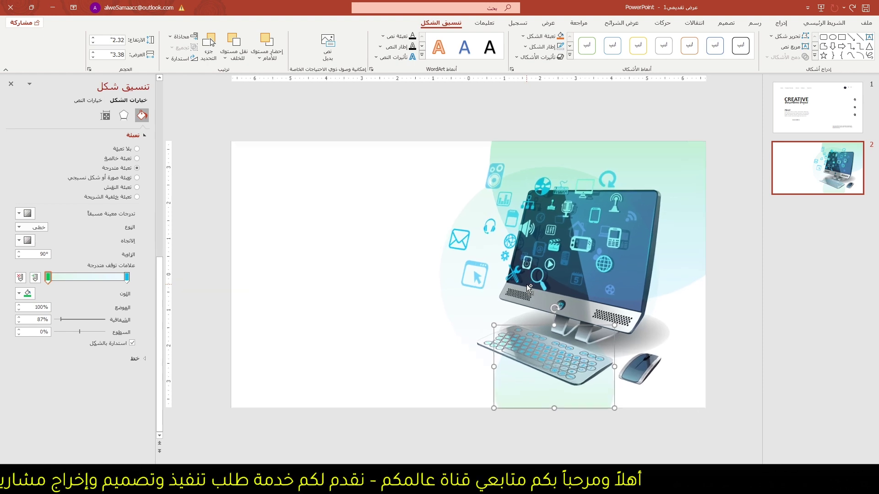
pyautogui.scroll(1, 527, 285)
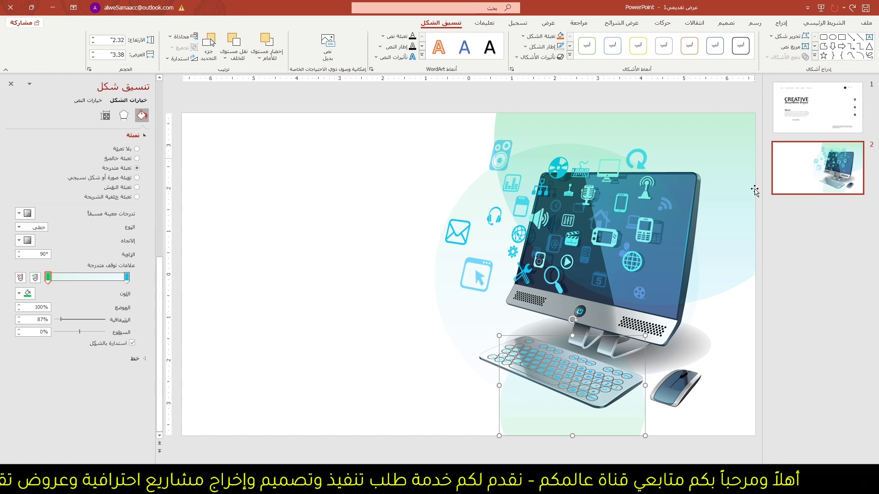
pyautogui.click(669, 188)
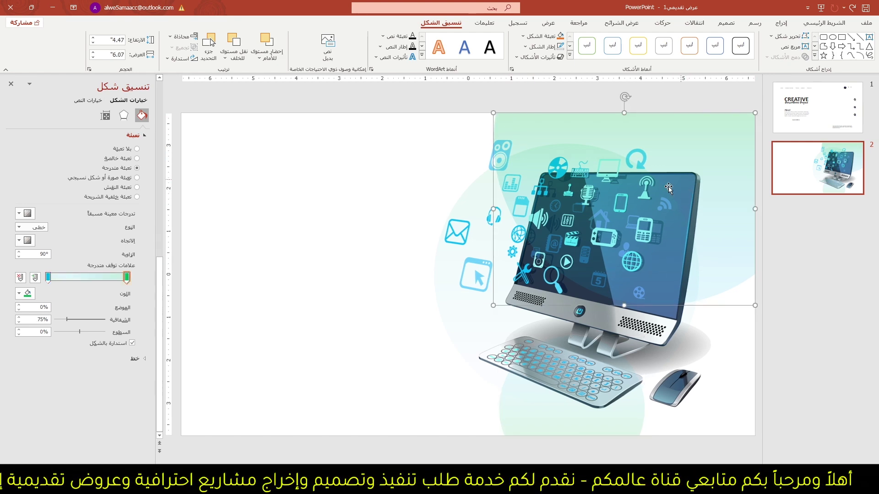
# - Shrink the computer picture to 5.67 inches and reposition it
pyautogui.click(679, 385)
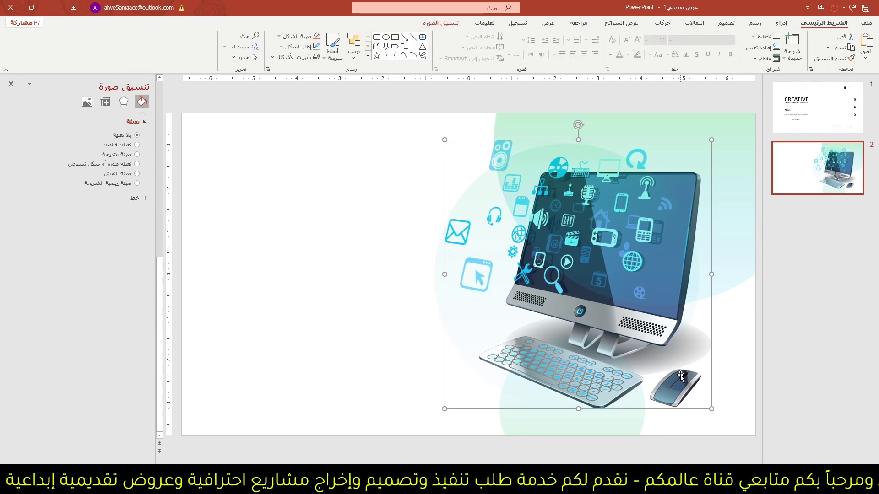
pyautogui.click(441, 23)
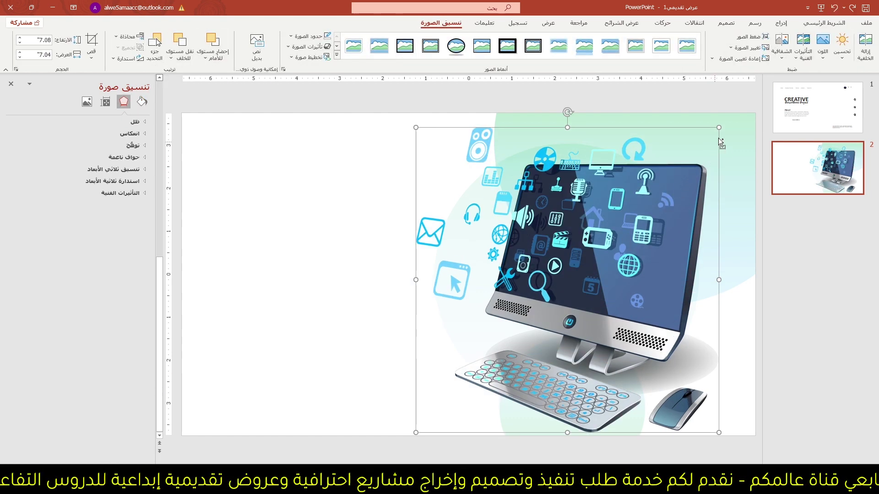
pyautogui.moveTo(719, 128); pyautogui.dragTo(686, 158)
pyautogui.moveTo(628, 244); pyautogui.dragTo(625, 254)
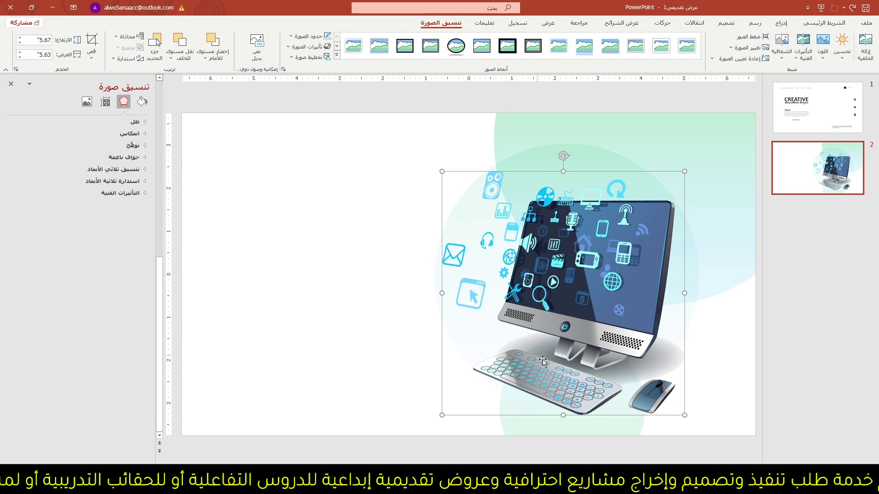
pyautogui.moveTo(615, 414)
pyautogui.mouseDown()
pyautogui.moveTo(632, 414)
pyautogui.moveTo(627, 438)
pyautogui.moveTo(643, 433)
pyautogui.mouseUp()
# - Enlarge and shift the lower gradient circle, then select slide 1's five navigation links
pyautogui.click(626, 433)
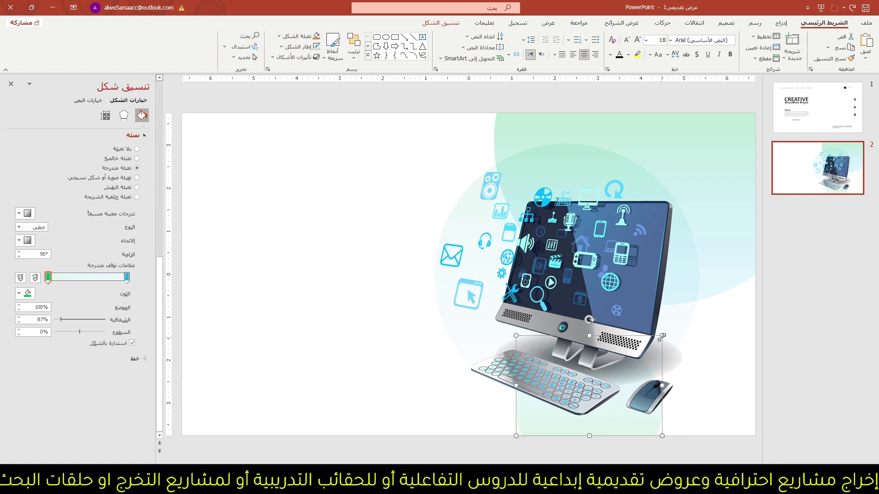
pyautogui.moveTo(662, 337); pyautogui.dragTo(722, 291)
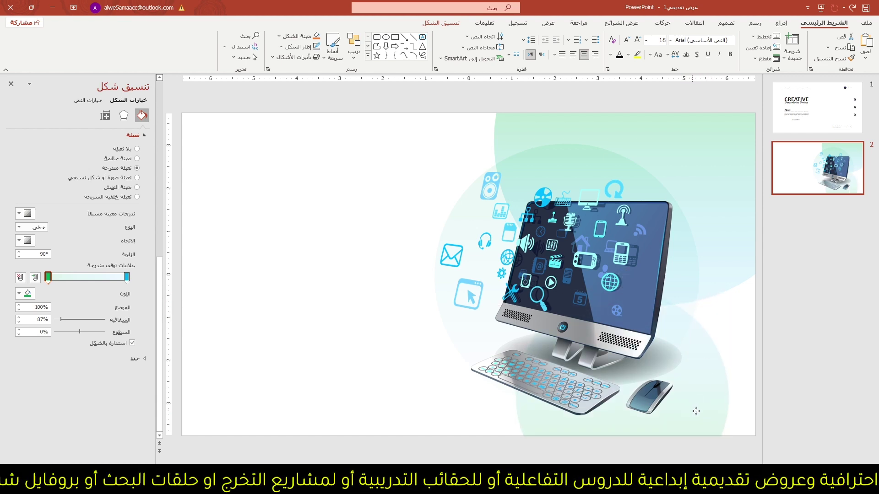
pyautogui.moveTo(696, 411); pyautogui.dragTo(657, 412)
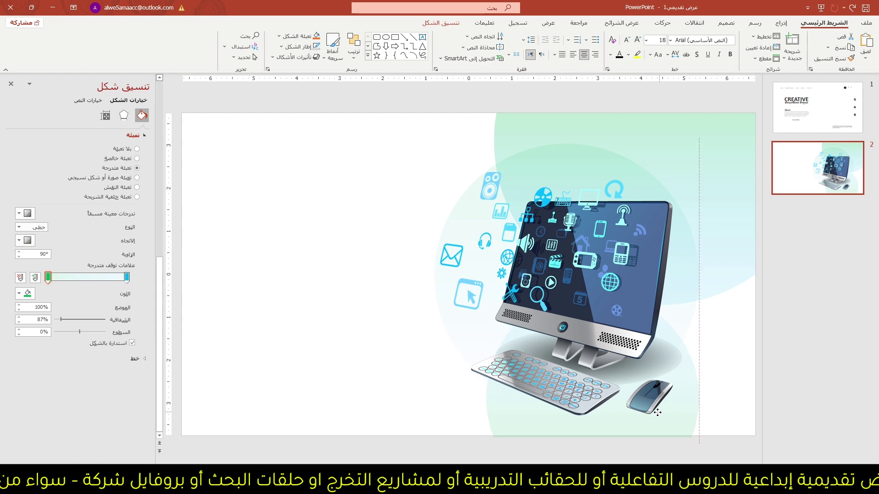
pyautogui.click(312, 178)
pyautogui.press('pageup')
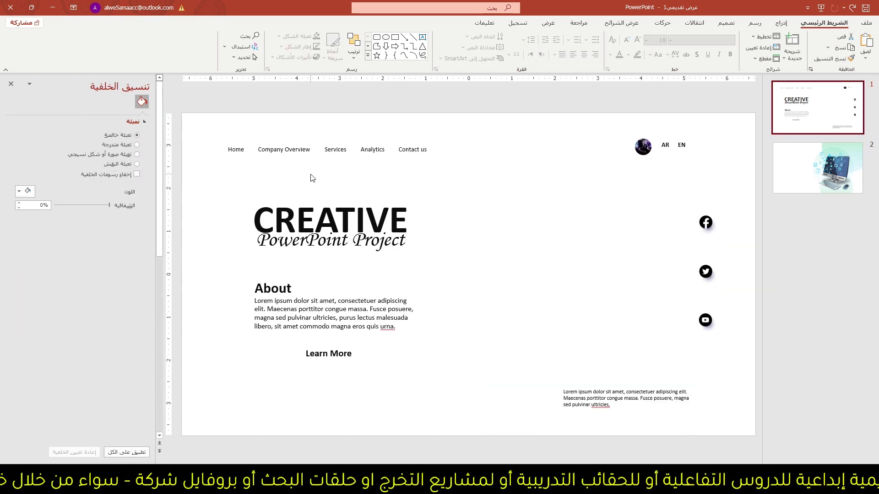
pyautogui.moveTo(191, 102); pyautogui.dragTo(462, 181)
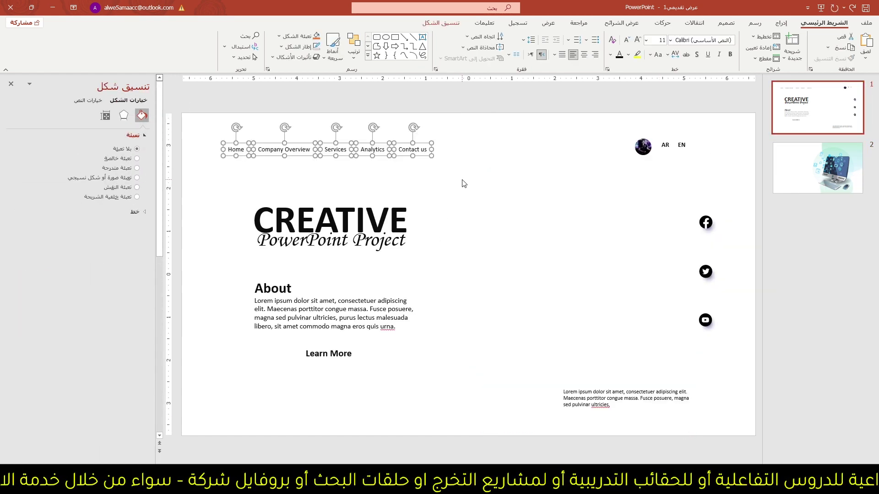
# - Paste the five navigation links along the top-left of slide 2
pyautogui.press('pagedown')
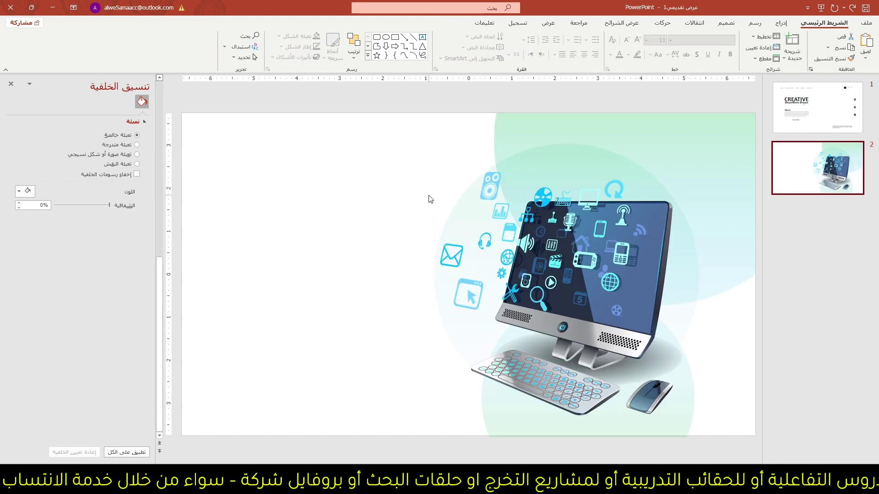
pyautogui.hotkey('ctrl', 'v')
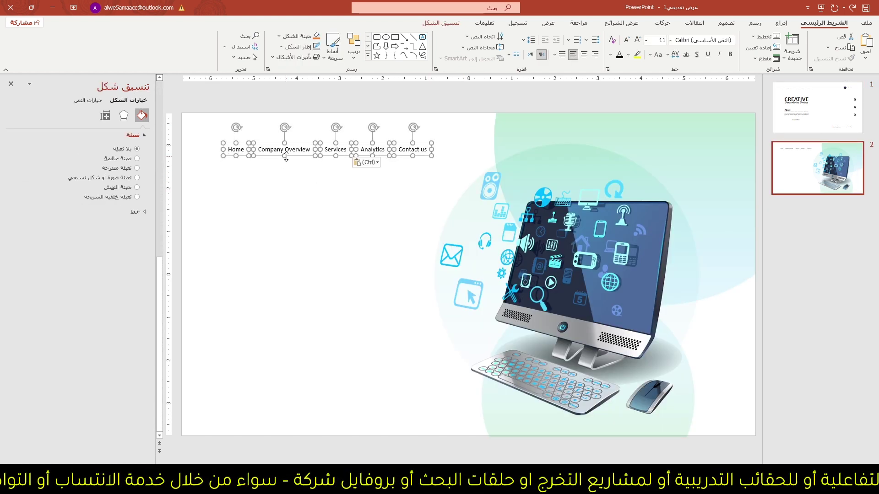
pyautogui.moveTo(277, 156); pyautogui.dragTo(246, 132)
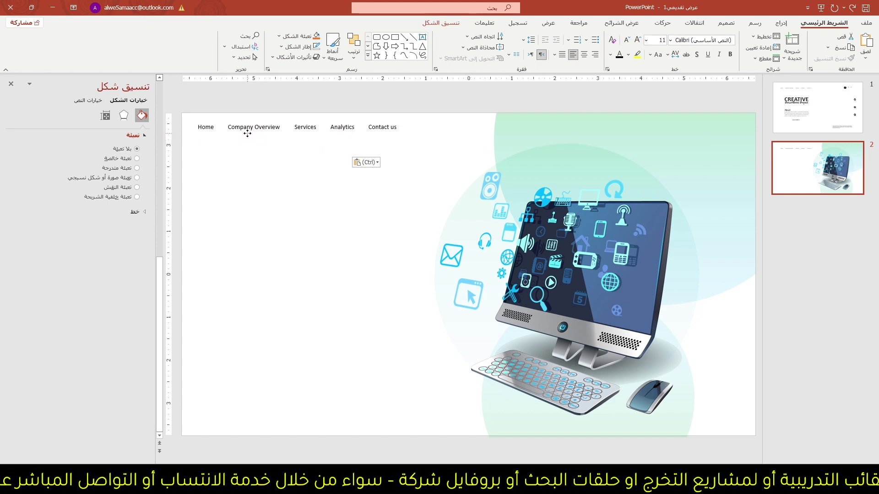
pyautogui.moveTo(247, 131); pyautogui.dragTo(247, 133)
pyautogui.click(274, 170)
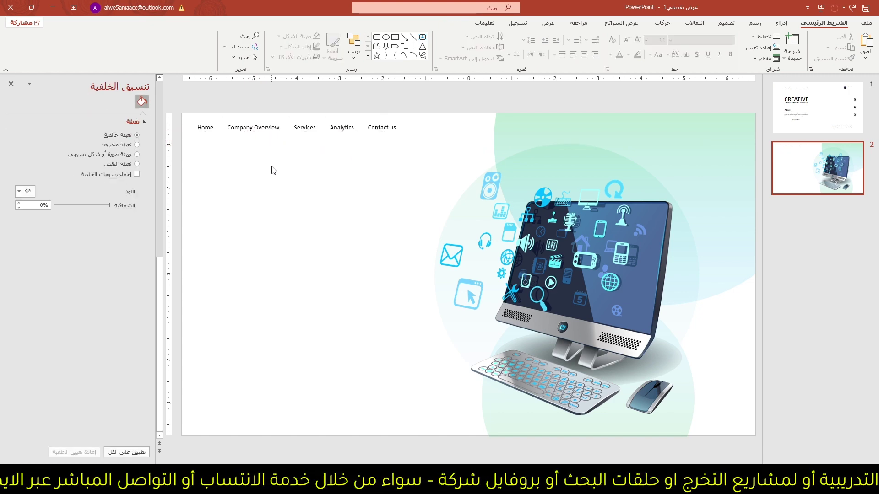
# - Draw a small rectangle and move it over the Home link
pyautogui.click(782, 23)
pyautogui.click(728, 59)
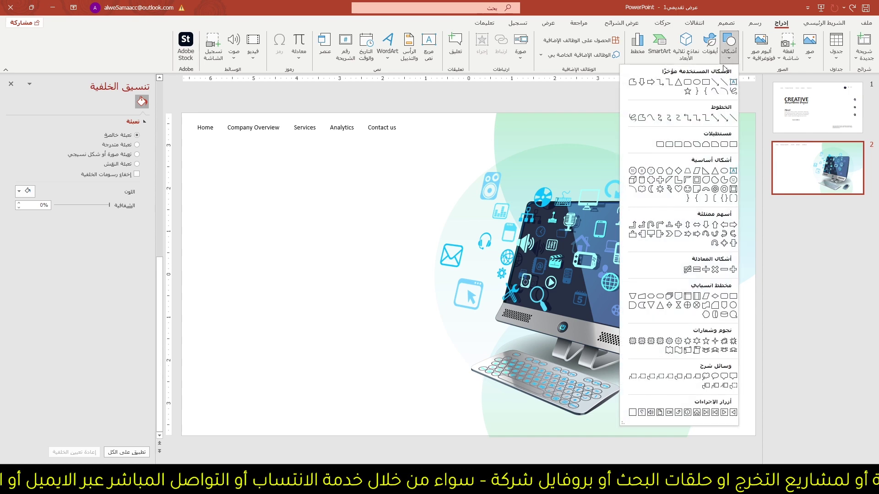
pyautogui.click(706, 83)
pyautogui.moveTo(192, 145); pyautogui.dragTo(223, 157)
pyautogui.scroll(10, 202, 156)
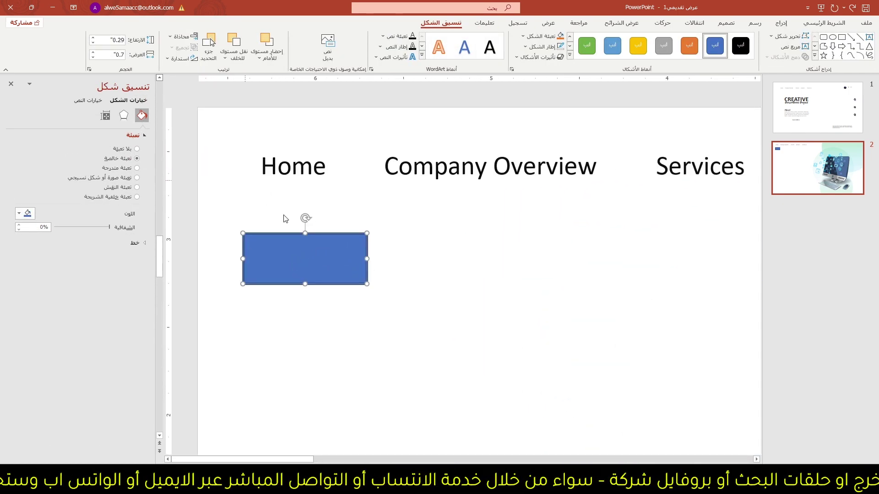
pyautogui.moveTo(297, 251); pyautogui.dragTo(287, 163)
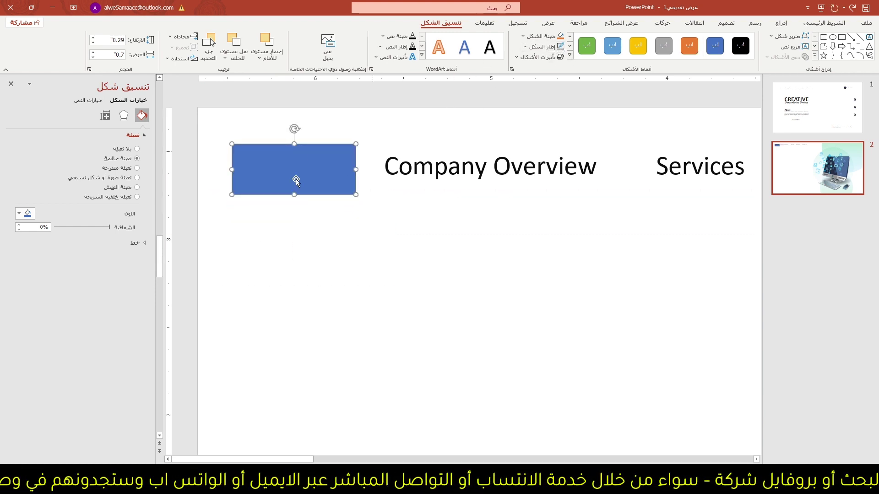
# - Give the rectangle a light gradient fill and send it behind the Home text
pyautogui.click(116, 170)
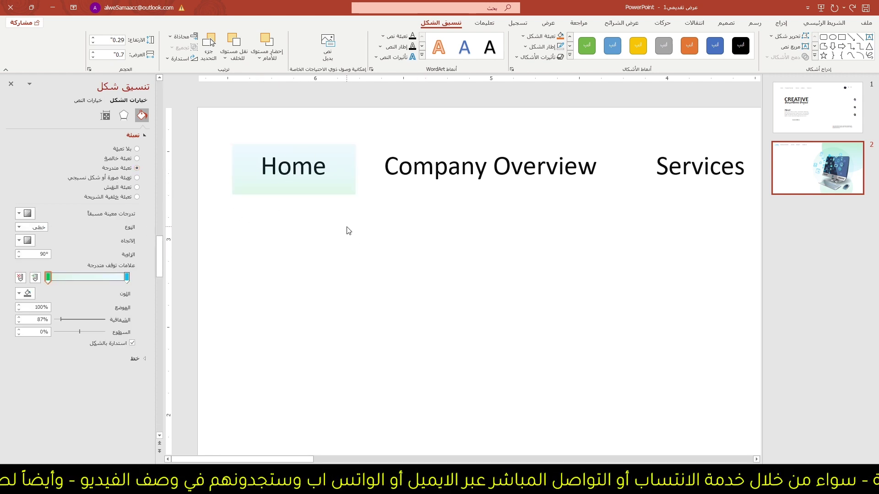
pyautogui.scroll(-5, 349, 231)
pyautogui.click(233, 61)
pyautogui.click(238, 88)
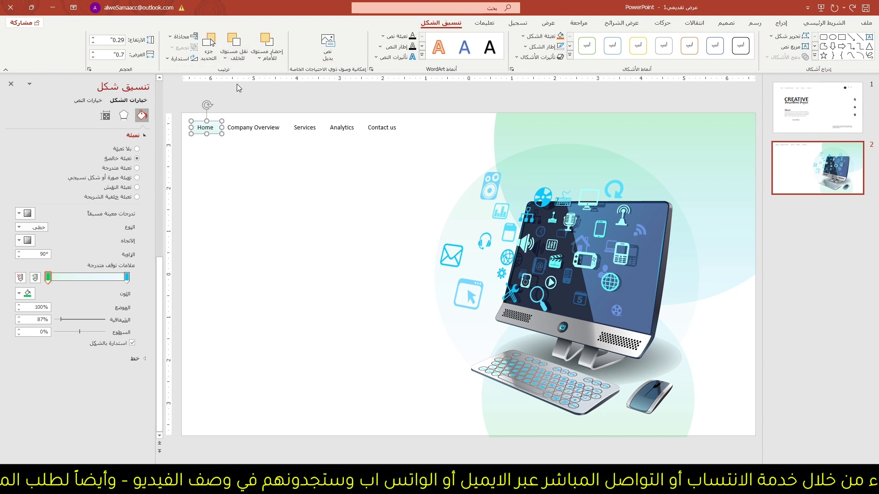
pyautogui.click(207, 127)
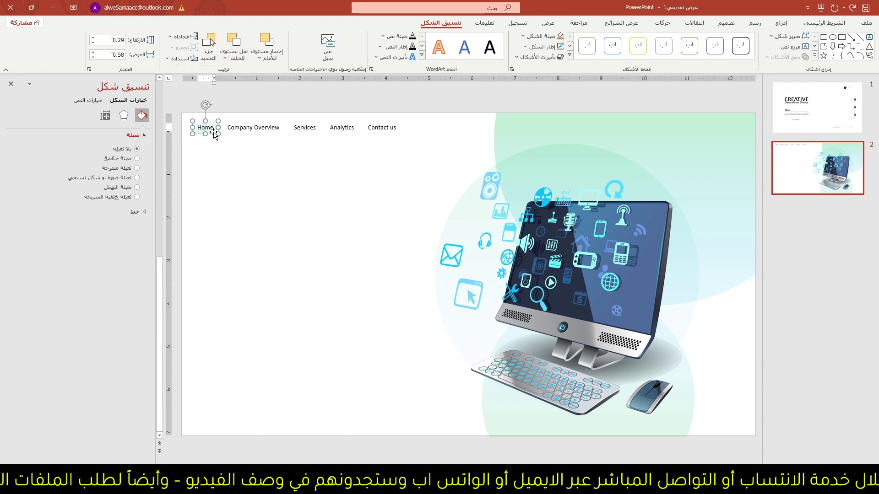
pyautogui.click(214, 133)
pyautogui.rightClick(213, 134)
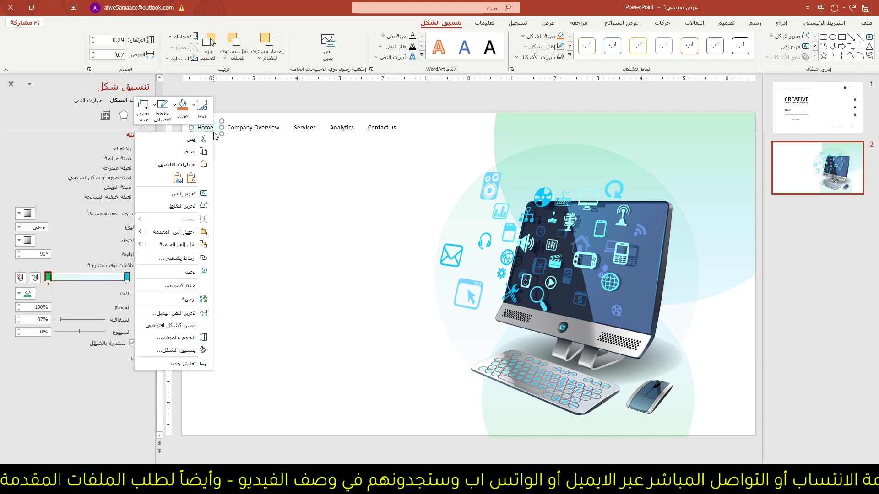
pyautogui.click(722, 98)
# - Copy the CREATIVE PowerPoint Project title box from slide 1 onto slide 2's left side
pyautogui.click(793, 105)
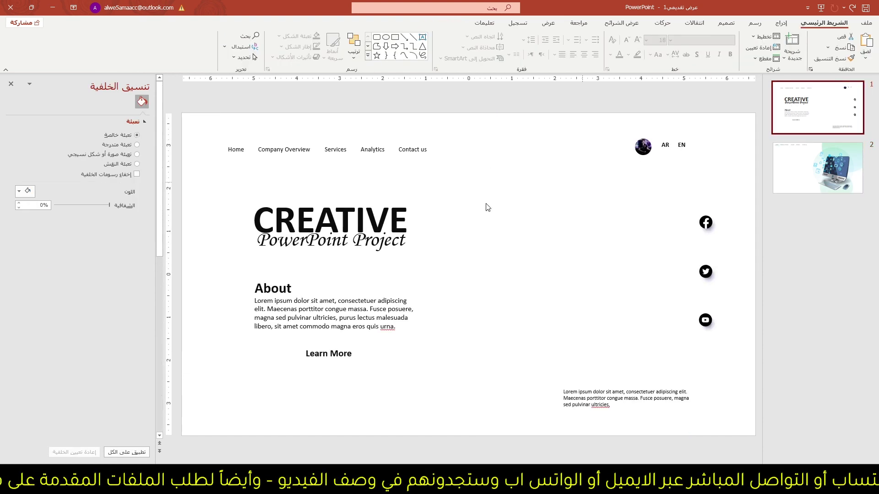
pyautogui.click(274, 215)
pyautogui.click(219, 221)
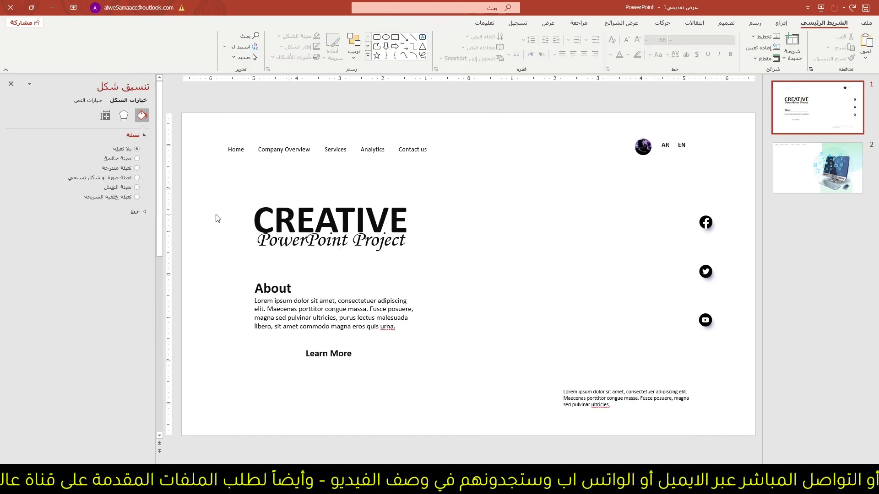
pyautogui.click(351, 242)
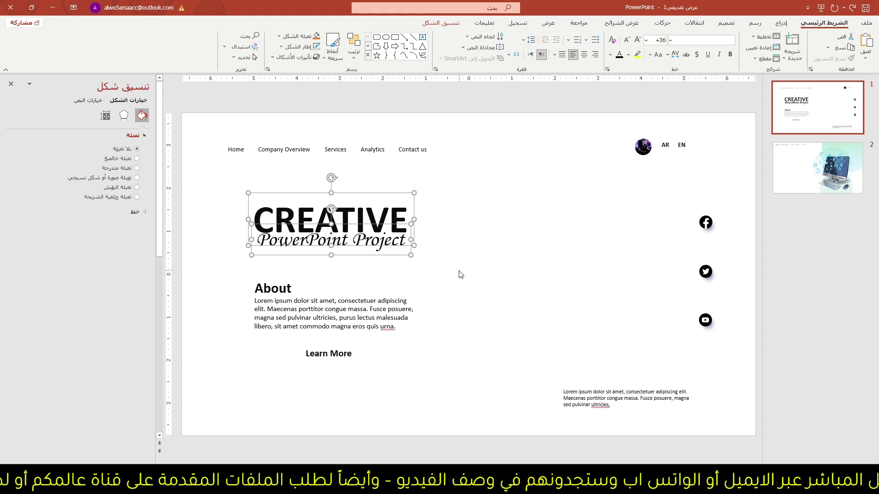
pyautogui.click(818, 168)
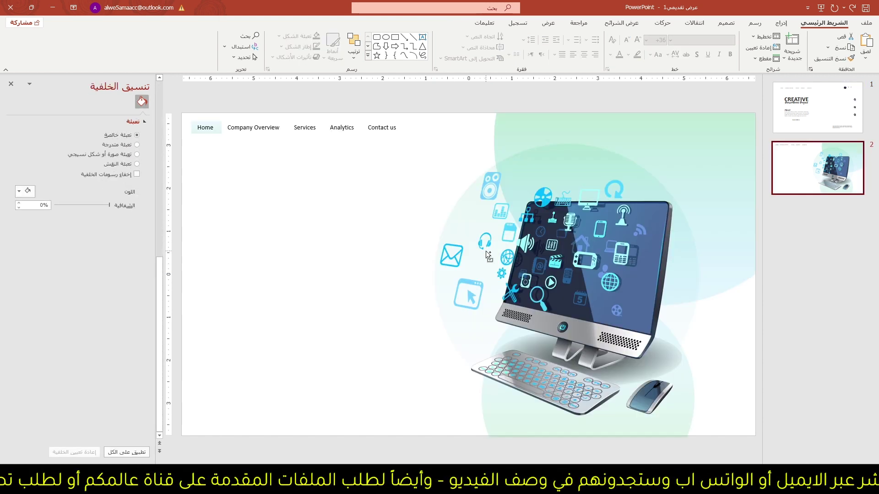
pyautogui.hotkey('ctrl', 'v')
pyautogui.moveTo(388, 192); pyautogui.dragTo(345, 167)
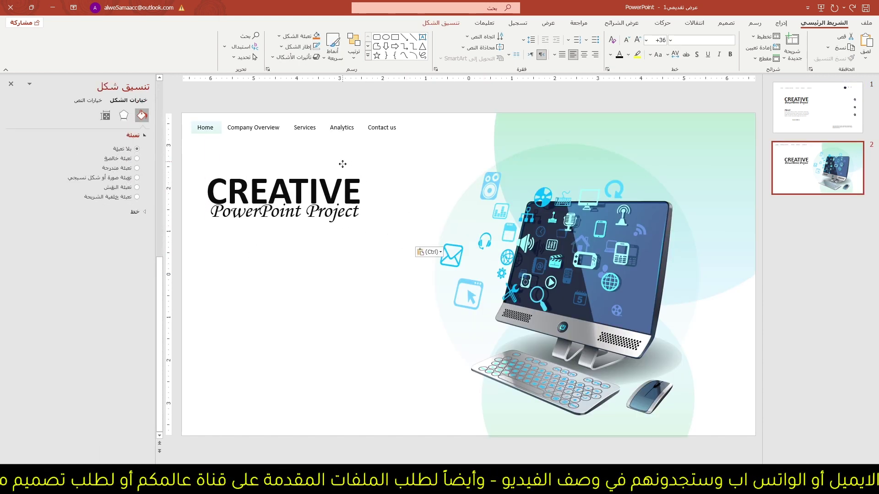
pyautogui.click(302, 267)
# - Enlarge CREATIVE and give it a teal-green gradient text fill at 0% transparency
pyautogui.click(310, 169)
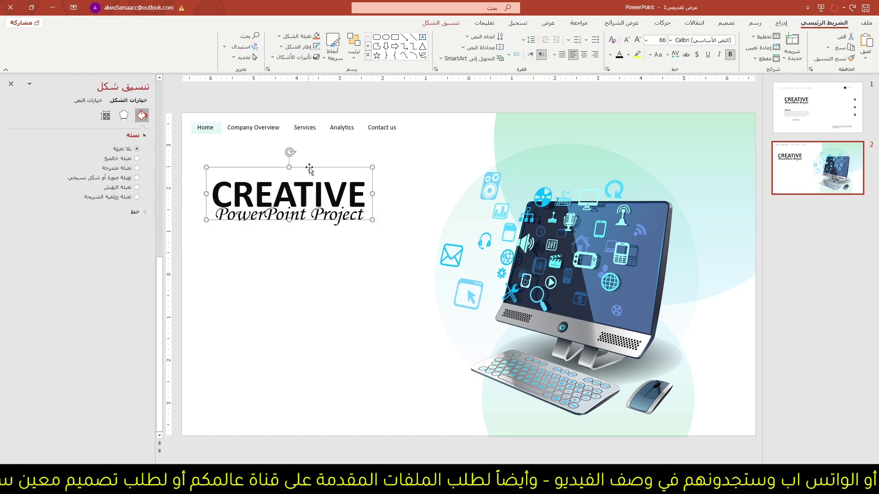
pyautogui.click(639, 40)
pyautogui.click(638, 40)
pyautogui.moveTo(366, 251); pyautogui.dragTo(366, 314)
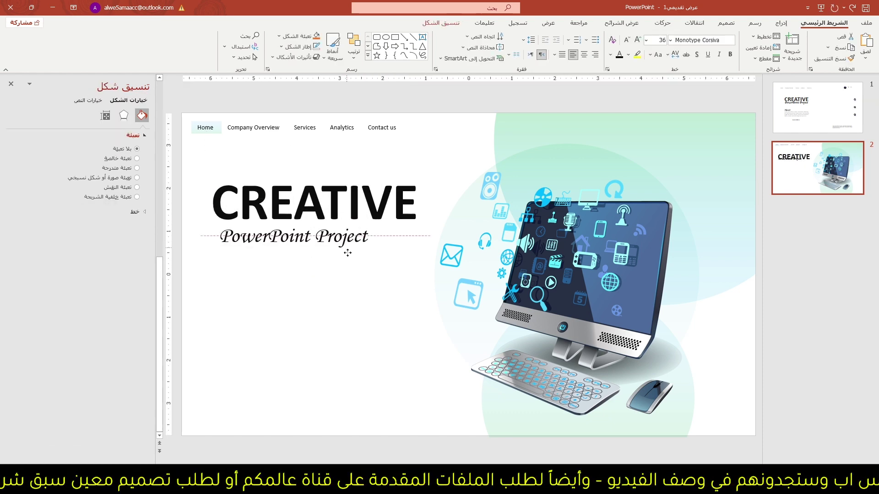
pyautogui.click(361, 169)
pyautogui.click(89, 101)
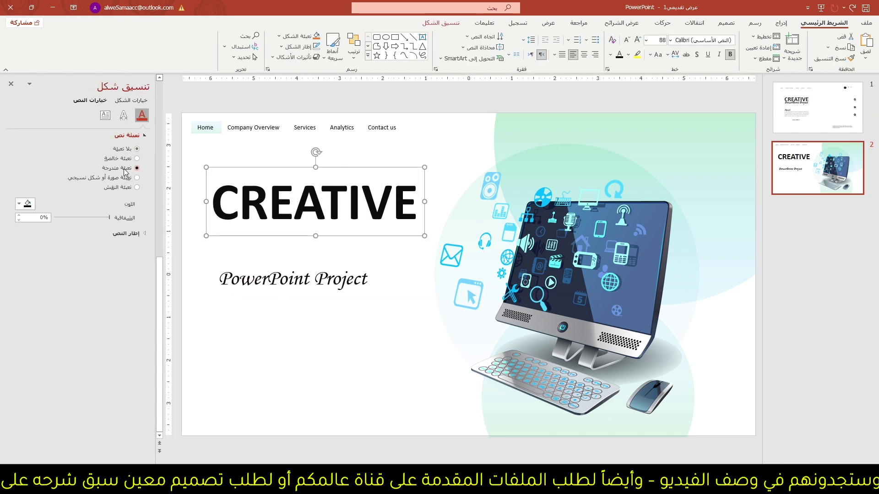
pyautogui.click(128, 268)
pyautogui.moveTo(57, 310); pyautogui.dragTo(124, 311)
# - Enlarge the PowerPoint Project subtitle to 44 pt under CREATIVE, then return to slide 1
pyautogui.moveTo(277, 267); pyautogui.dragTo(283, 223)
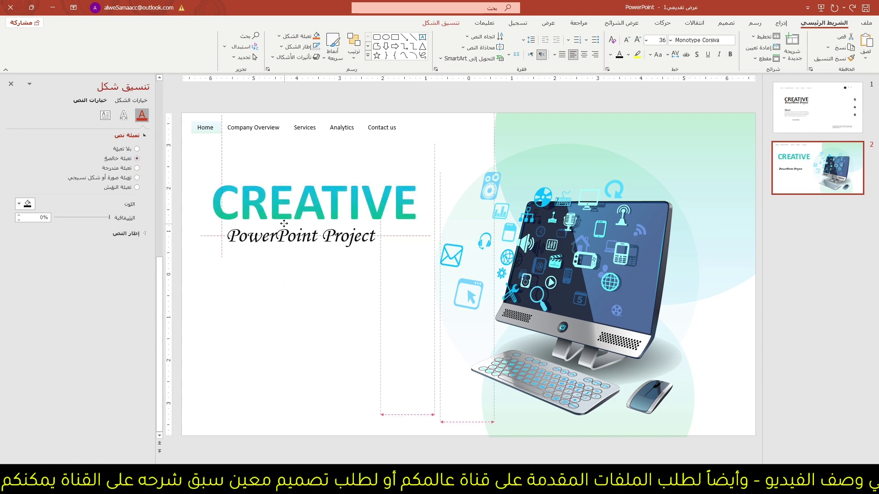
pyautogui.click(636, 41)
pyautogui.click(636, 41)
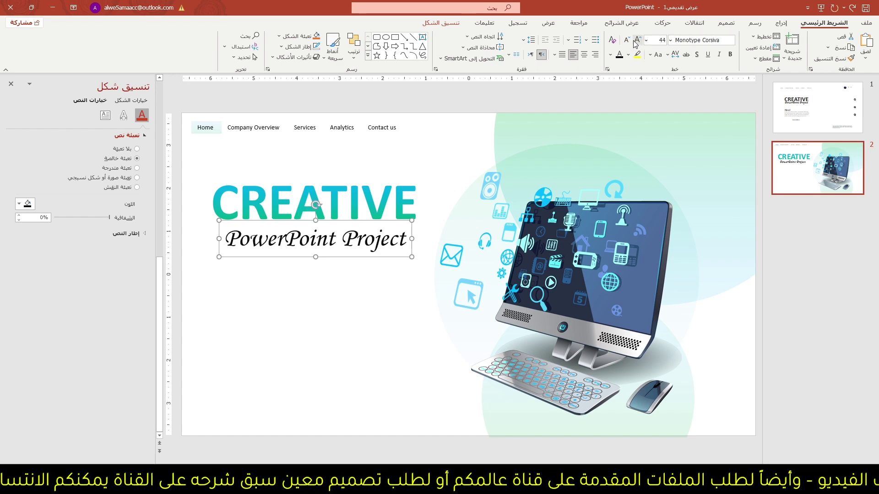
pyautogui.moveTo(355, 223); pyautogui.dragTo(356, 220)
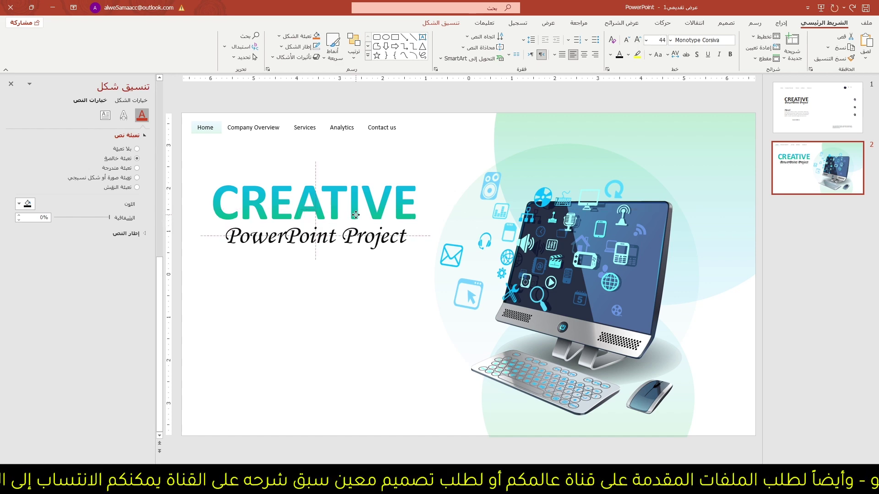
pyautogui.press('pageup')
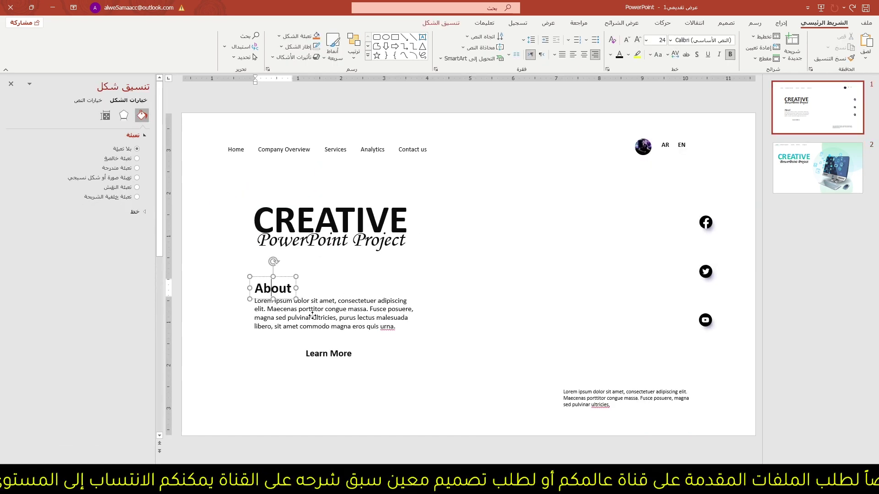
# - Paste the About heading, paragraph and Learn More button onto slide 2 under the title
pyautogui.press('pagedown')
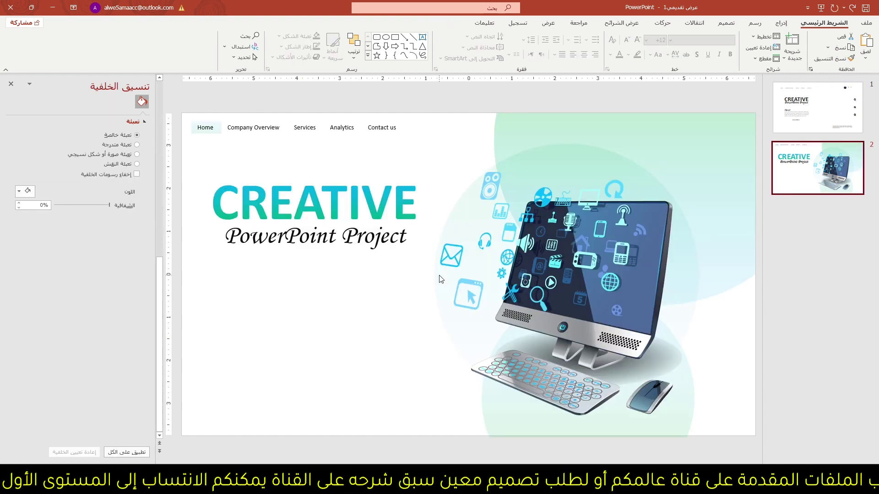
pyautogui.hotkey('ctrl', 'v')
pyautogui.moveTo(348, 355); pyautogui.dragTo(315, 336)
pyautogui.click(220, 145)
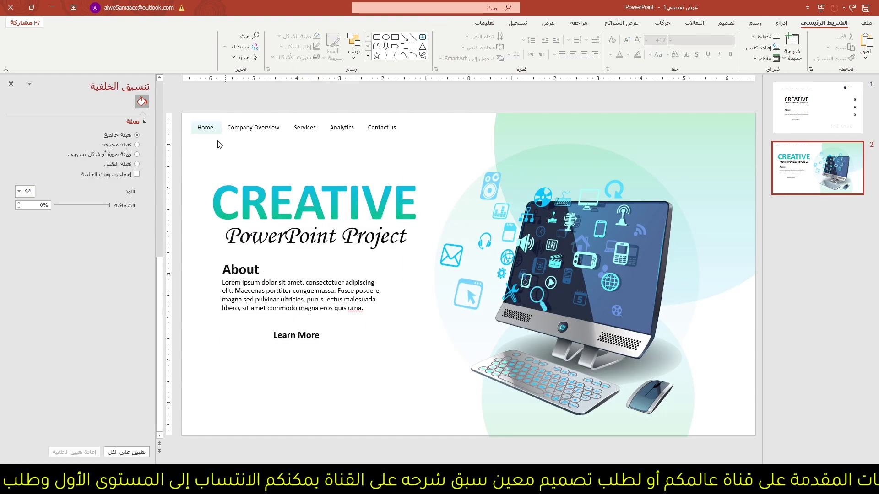
# - Duplicate the Home gradient highlight and place it behind the Learn More button
pyautogui.moveTo(193, 132); pyautogui.dragTo(197, 139)
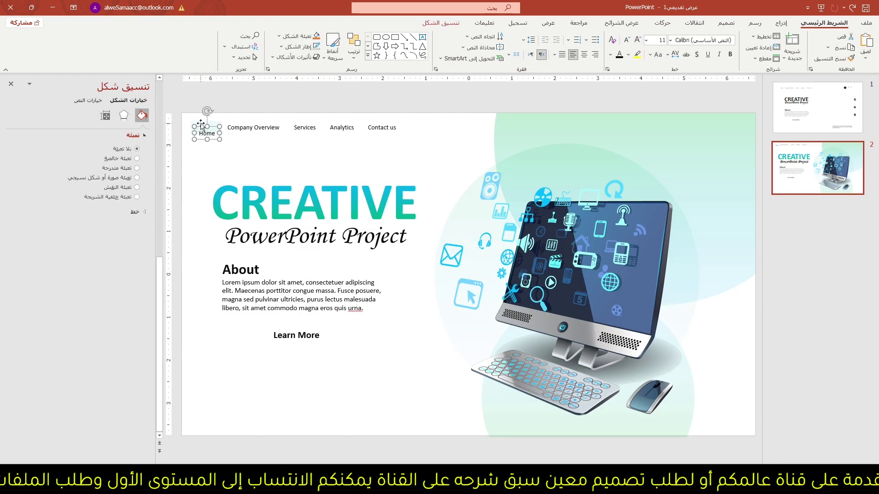
pyautogui.hotkey('ctrl', 'v')
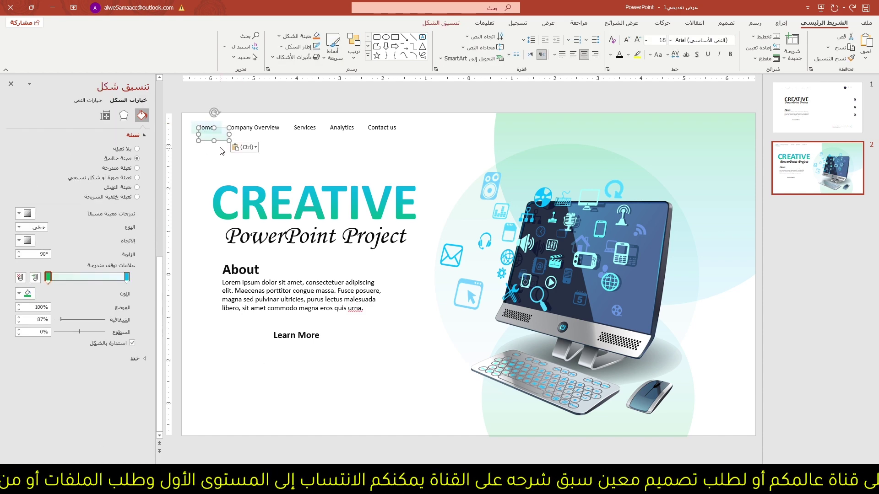
pyautogui.moveTo(219, 138); pyautogui.dragTo(293, 337)
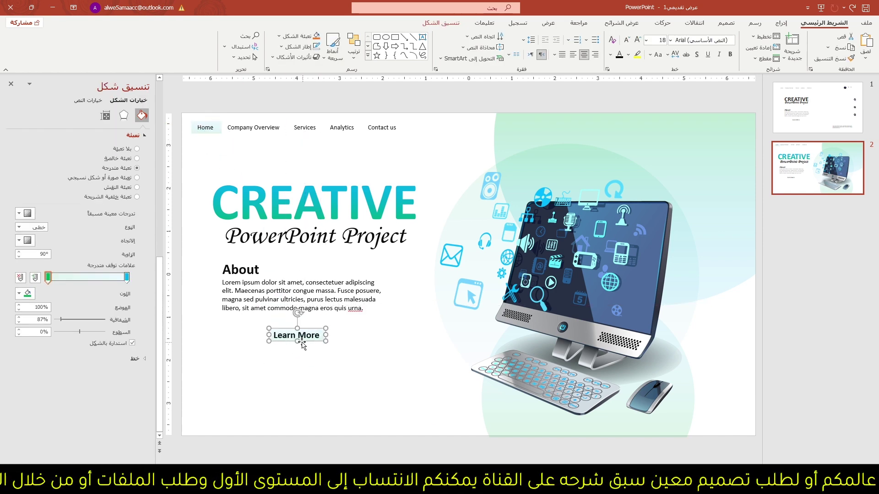
pyautogui.click(336, 381)
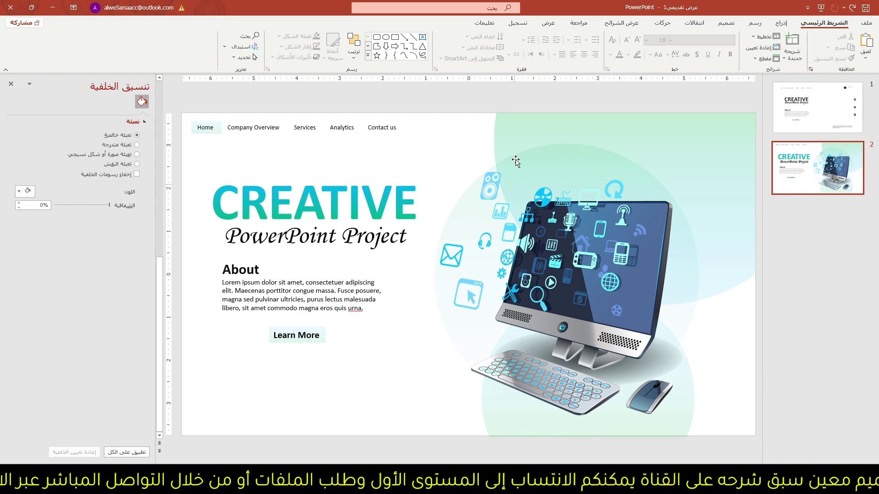
# - In Set Up Slide Show, choose Browsed at a kiosk (full screen) and confirm
pyautogui.click(638, 24)
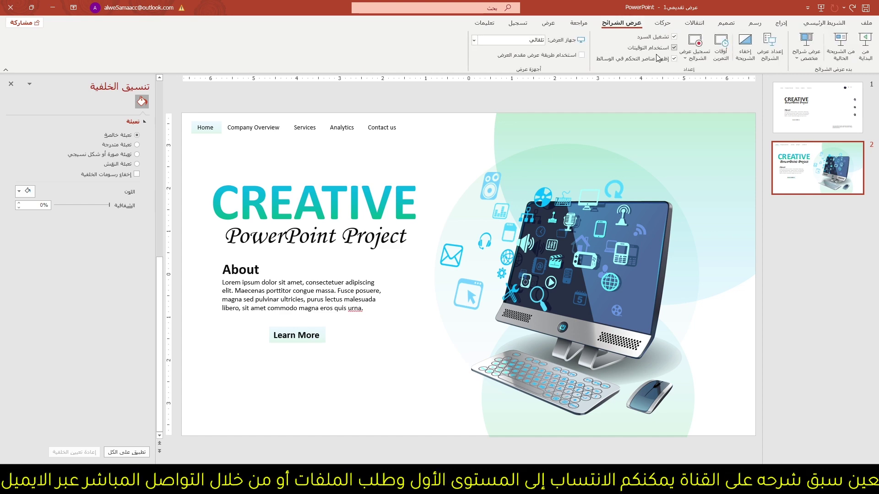
pyautogui.click(758, 61)
pyautogui.click(532, 198)
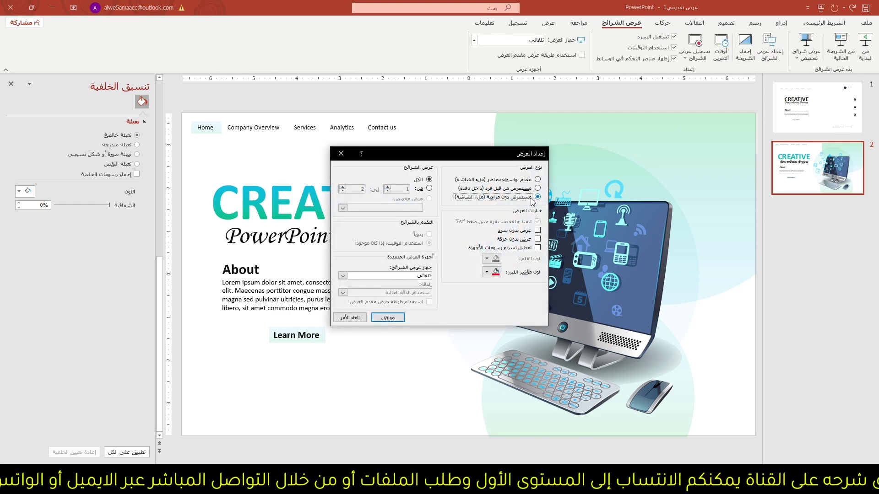
pyautogui.click(388, 318)
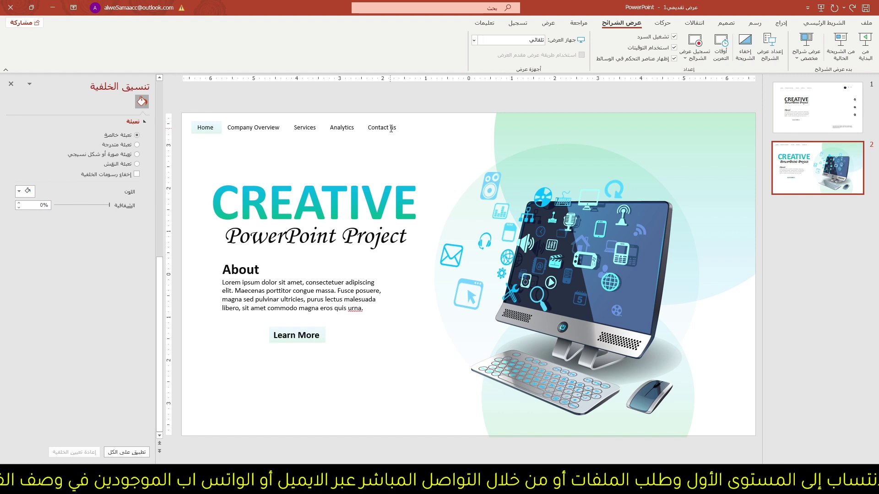
# - Duplicate slide 2 four times to create slides 3 to 6
pyautogui.rightClick(840, 179)
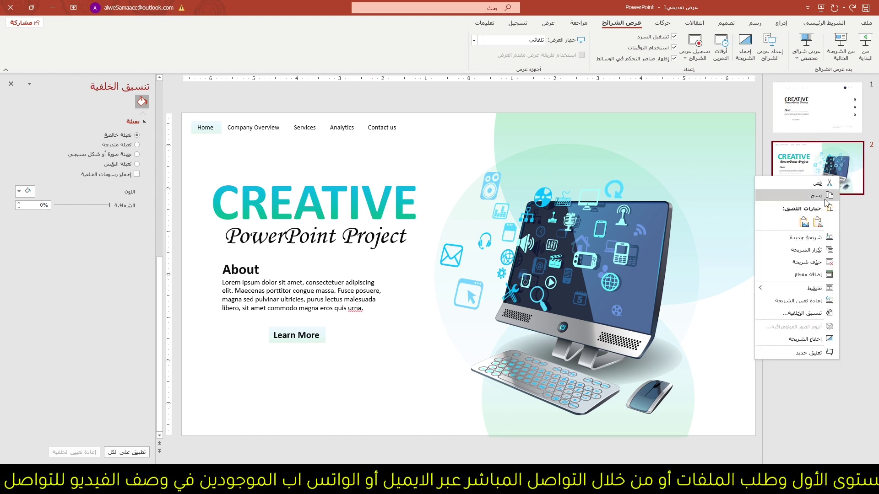
pyautogui.click(803, 246)
pyautogui.rightClick(803, 245)
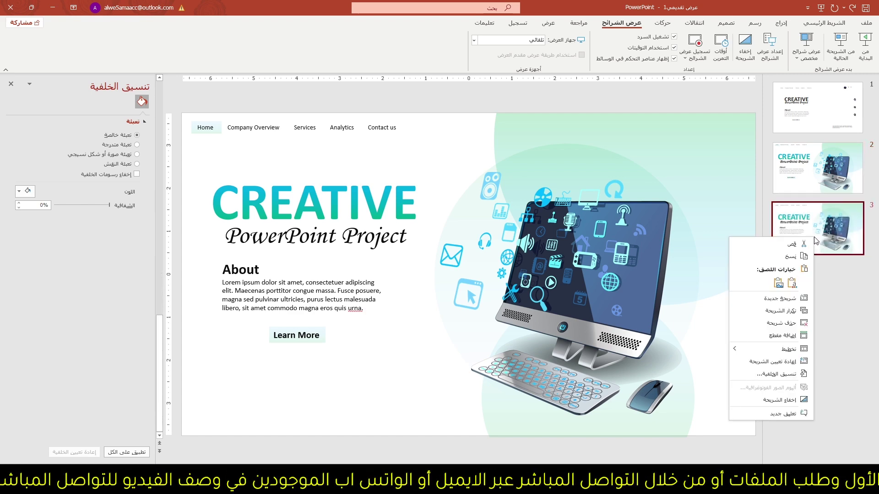
pyautogui.click(797, 311)
pyautogui.rightClick(820, 302)
pyautogui.click(809, 196)
pyautogui.rightClick(796, 348)
pyautogui.click(750, 251)
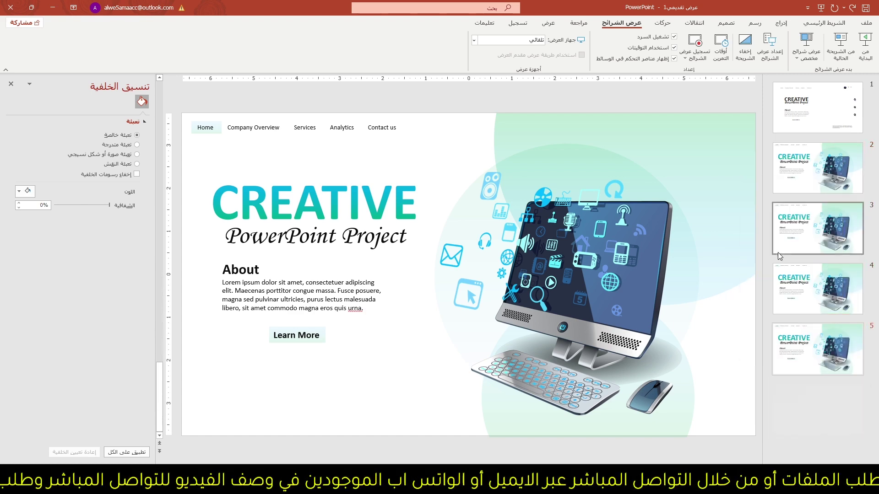
# - Replace the computer picture with the laptop image on slide 3 and the isometric team illustration on slide 4
pyautogui.click(818, 228)
pyautogui.click(556, 231)
pyautogui.rightClick(647, 229)
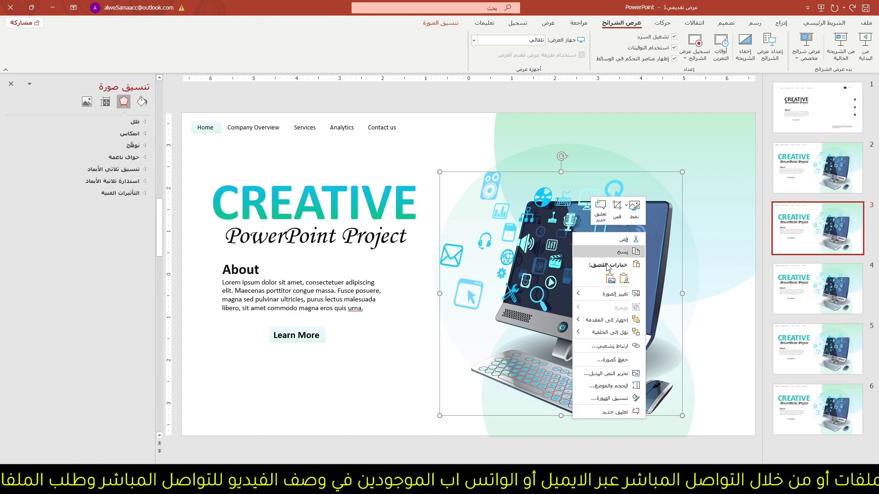
pyautogui.click(531, 297)
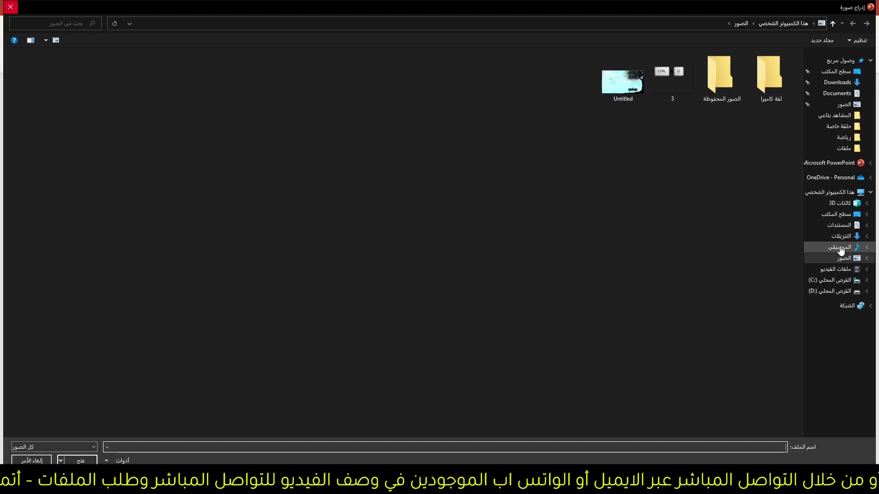
pyautogui.click(842, 250)
pyautogui.doubleClick(626, 178)
pyautogui.click(817, 289)
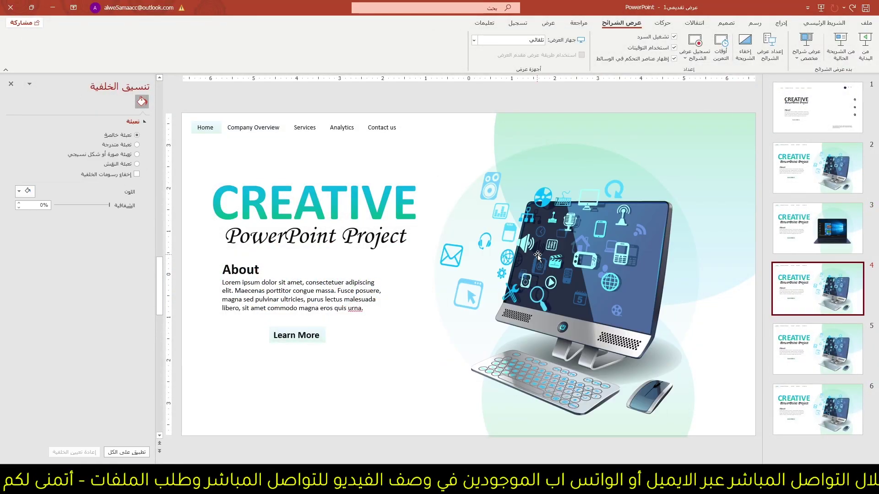
pyautogui.rightClick(582, 250)
pyautogui.click(483, 316)
pyautogui.doubleClick(624, 88)
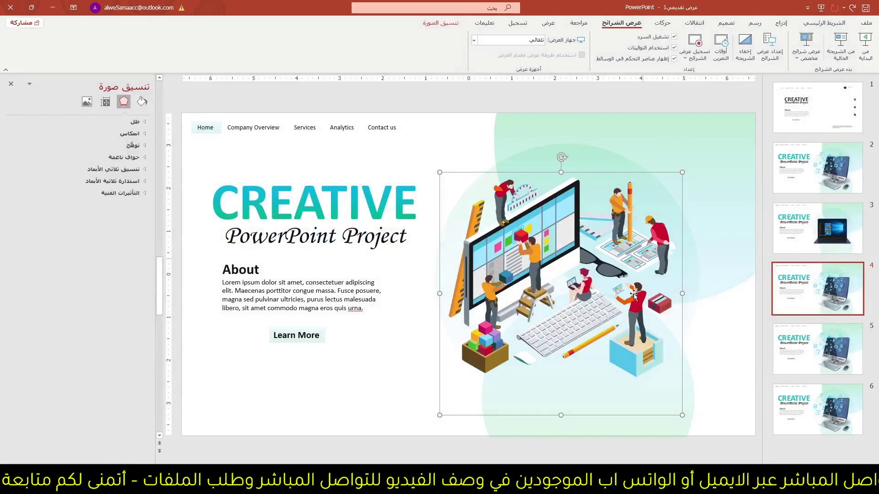
# - Replace the picture with the construction site illustration on slide 5 and the infinity coding illustration on slide 6
pyautogui.click(818, 348)
pyautogui.click(569, 256)
pyautogui.rightClick(568, 256)
pyautogui.click(460, 378)
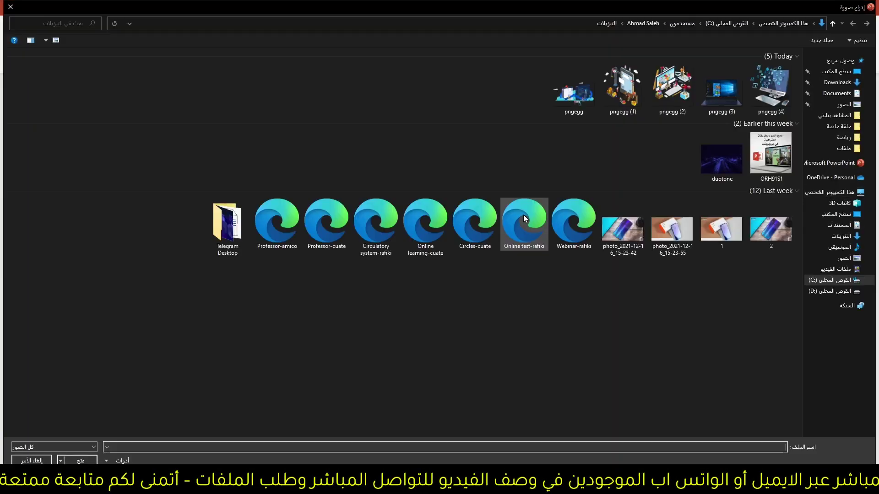
pyautogui.doubleClick(623, 90)
pyautogui.click(817, 410)
pyautogui.rightClick(577, 282)
pyautogui.click(460, 339)
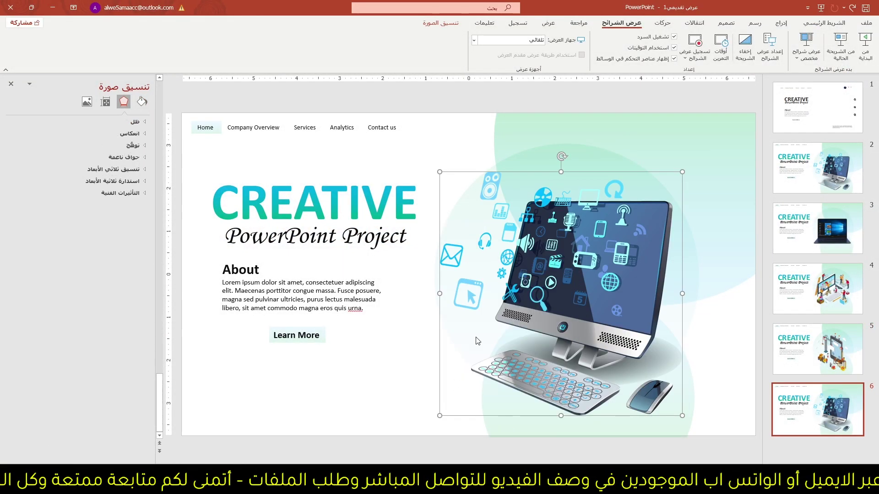
pyautogui.doubleClick(572, 89)
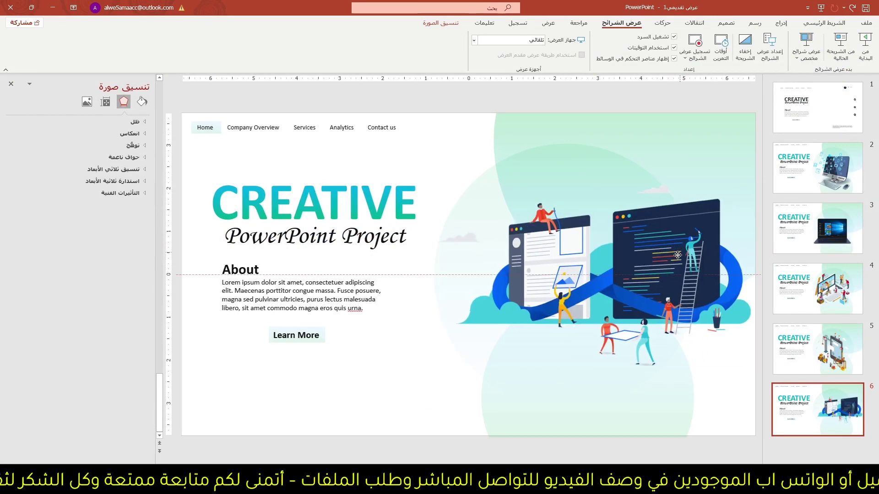
# - Retitle slide 3 as Company Overview in teal, shrink it, and move it toward the top left
pyautogui.click(834, 233)
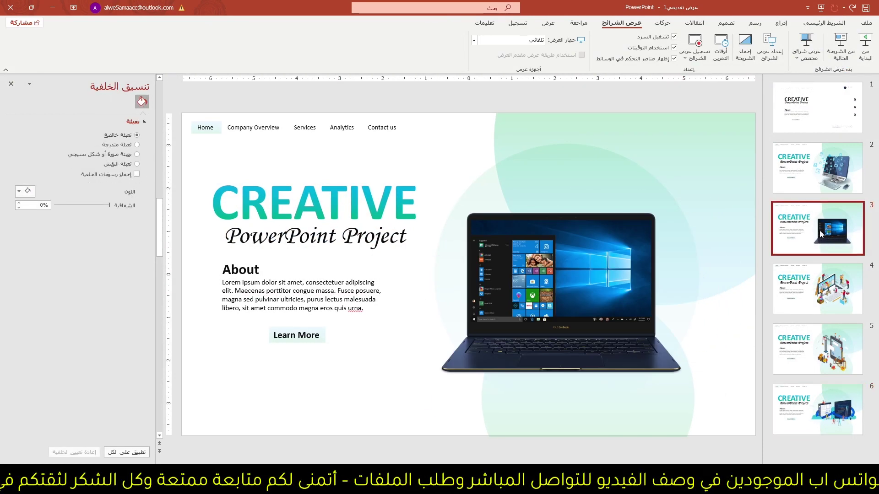
pyautogui.moveTo(228, 127); pyautogui.dragTo(279, 128)
pyautogui.hotkey('ctrl', 'c')
pyautogui.doubleClick(319, 202)
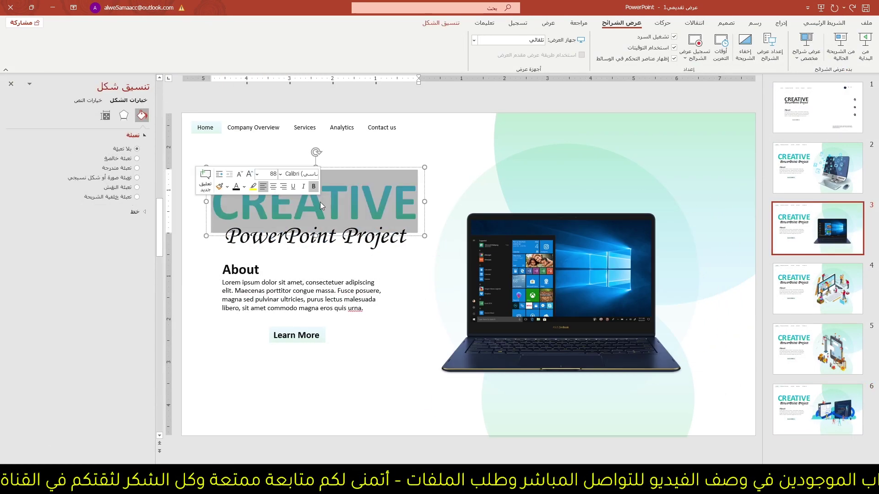
pyautogui.hotkey('ctrl', 'v')
pyautogui.hotkey('ctrl', 'z')
pyautogui.hotkey('ctrl', 'v')
pyautogui.click(188, 286)
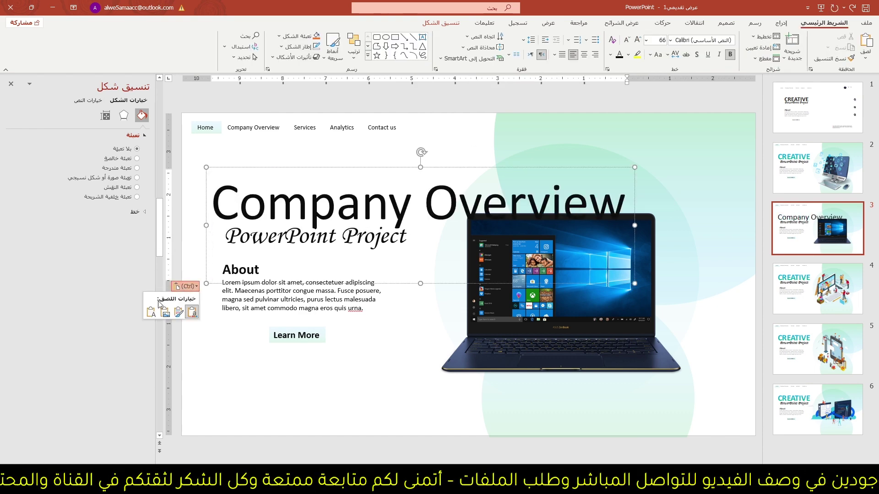
pyautogui.click(159, 302)
pyautogui.click(626, 40)
pyautogui.click(626, 40)
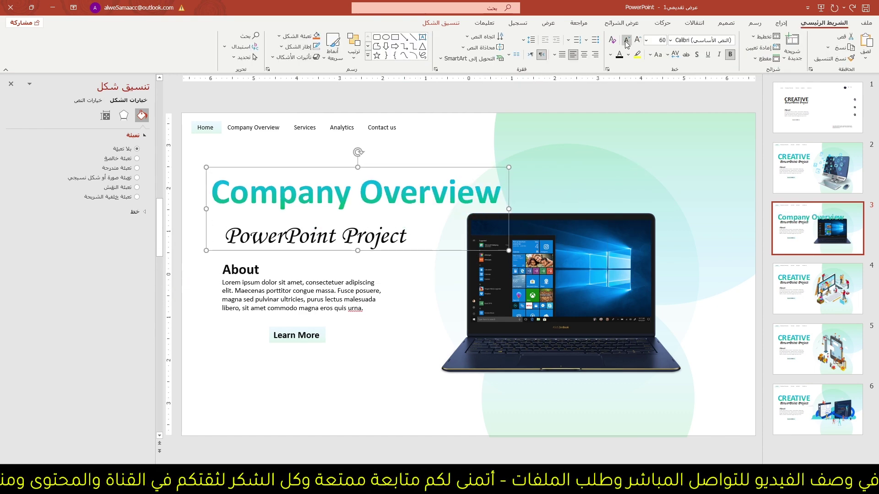
pyautogui.click(626, 40)
pyautogui.moveTo(285, 183); pyautogui.dragTo(273, 150)
# - Delete slide 3's PowerPoint Project subtitle and move the About block up
pyautogui.click(315, 236)
pyautogui.press('Delete')
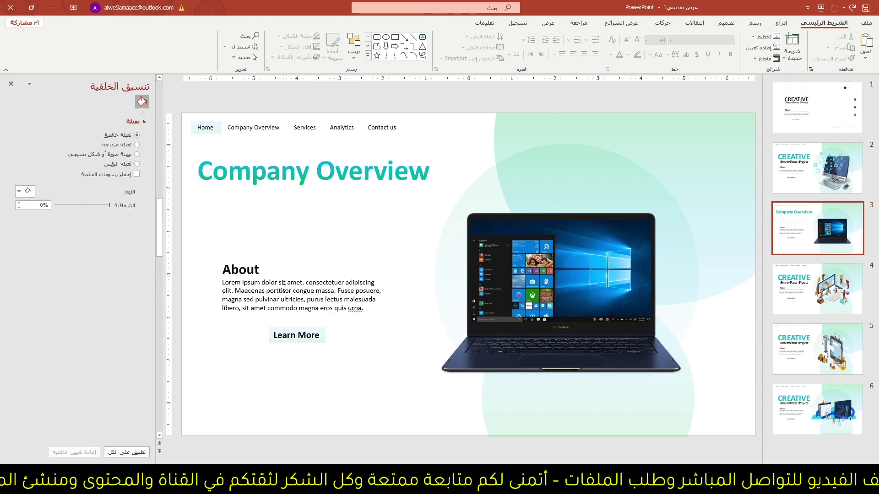
pyautogui.click(240, 269)
pyautogui.keyDown('shift'); pyautogui.click(298, 300); pyautogui.keyUp('shift')
pyautogui.moveTo(202, 240); pyautogui.dragTo(406, 406)
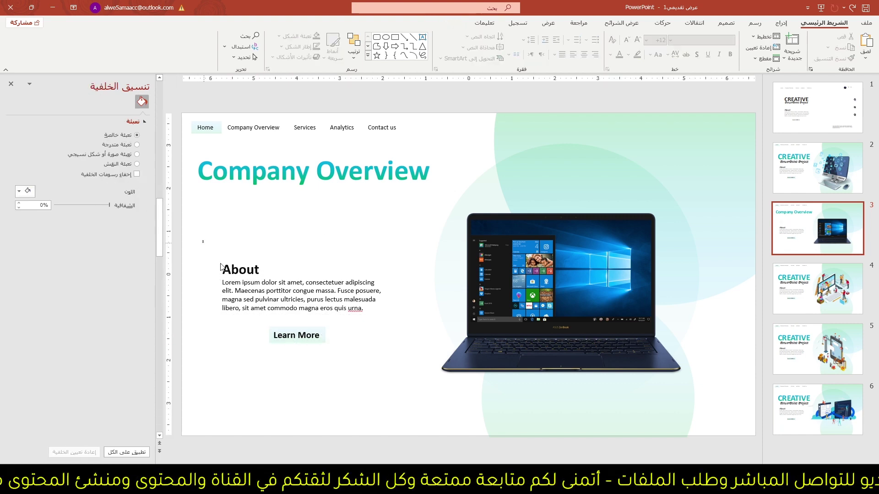
pyautogui.moveTo(358, 296); pyautogui.dragTo(371, 236)
# - Retitle slide 4 as Services in teal, delete its subtitle, and raise the About block
pyautogui.scroll(-1, 371, 236)
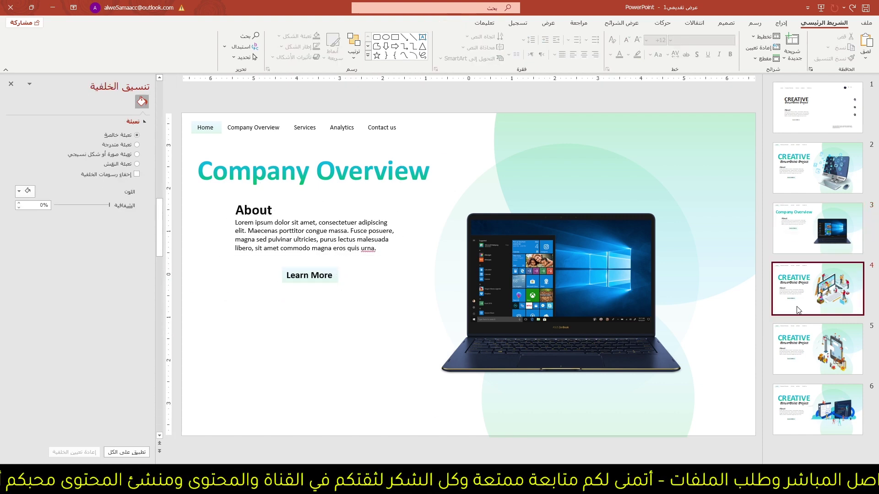
pyautogui.doubleClick(302, 128)
pyautogui.hotkey('ctrl', 'c')
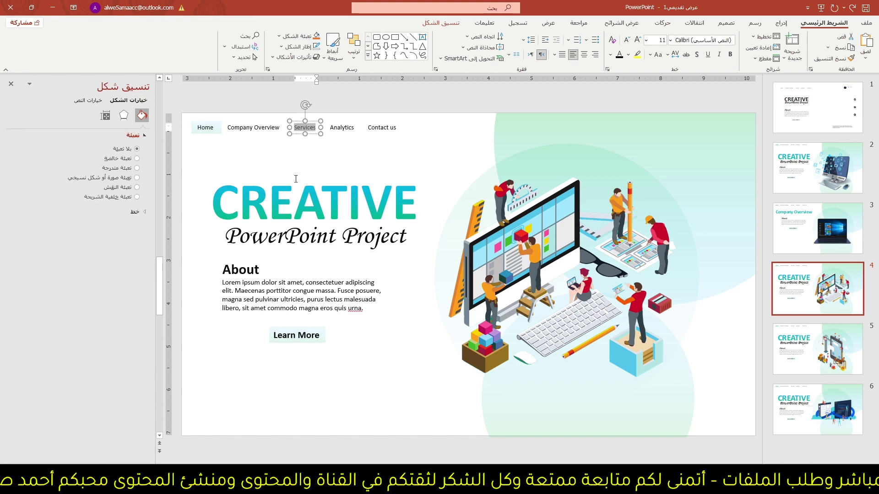
pyautogui.doubleClick(295, 197)
pyautogui.hotkey('ctrl', 'v')
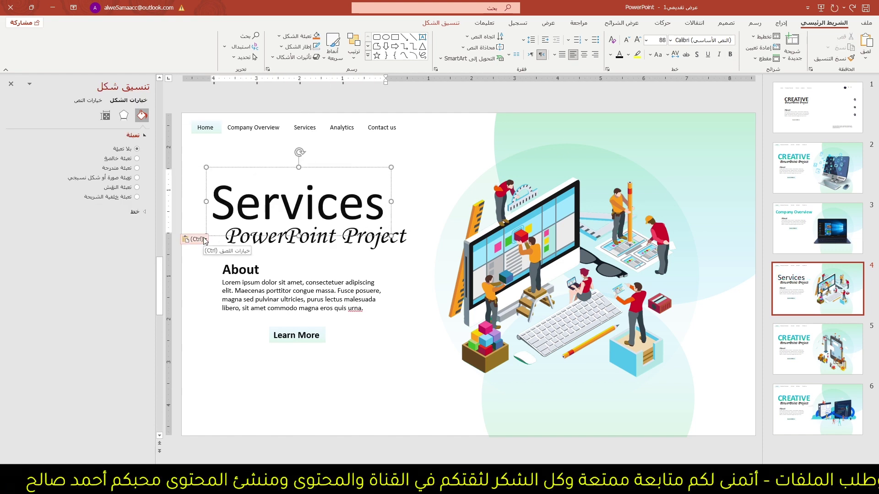
pyautogui.hotkey('ctrl', 'z')
pyautogui.hotkey('ctrl', 'y')
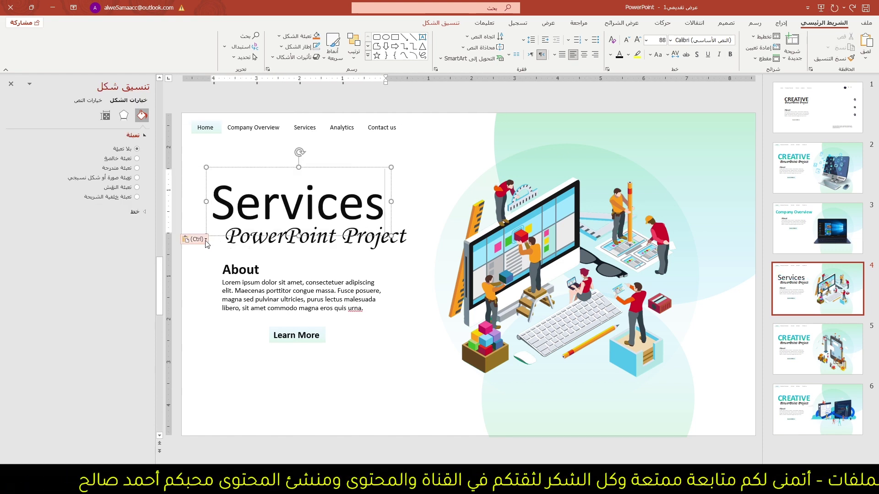
pyautogui.click(197, 239)
pyautogui.click(160, 265)
pyautogui.click(349, 235)
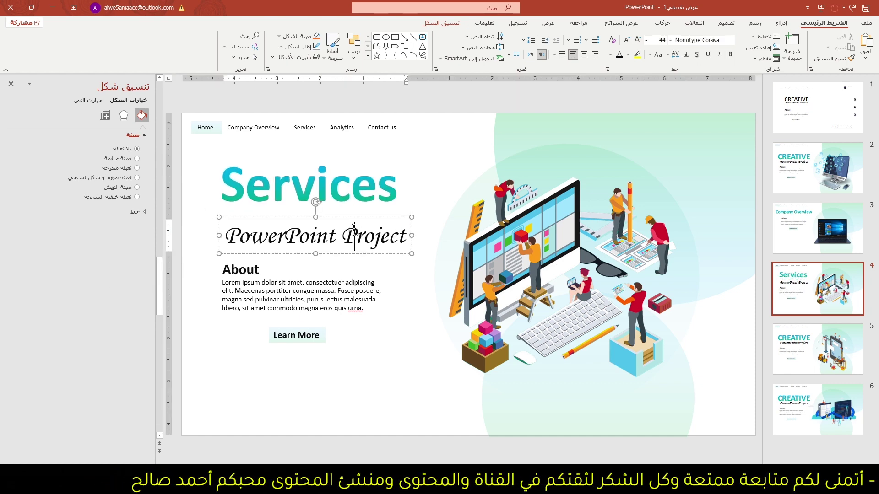
pyautogui.press('Delete')
pyautogui.moveTo(196, 237); pyautogui.dragTo(408, 392)
pyautogui.moveTo(364, 281); pyautogui.dragTo(379, 239)
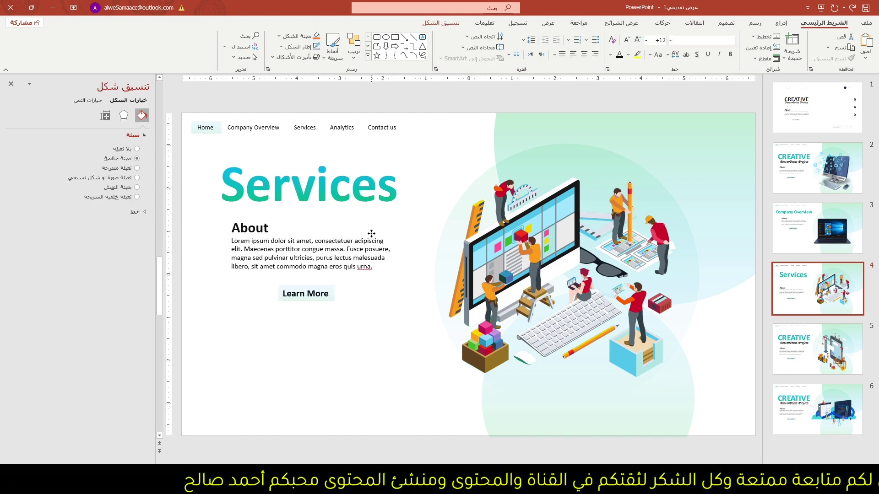
# - Retitle slide 5 as Analytics in teal, delete its subtitle, and raise the About block
pyautogui.scroll(-1, 372, 341)
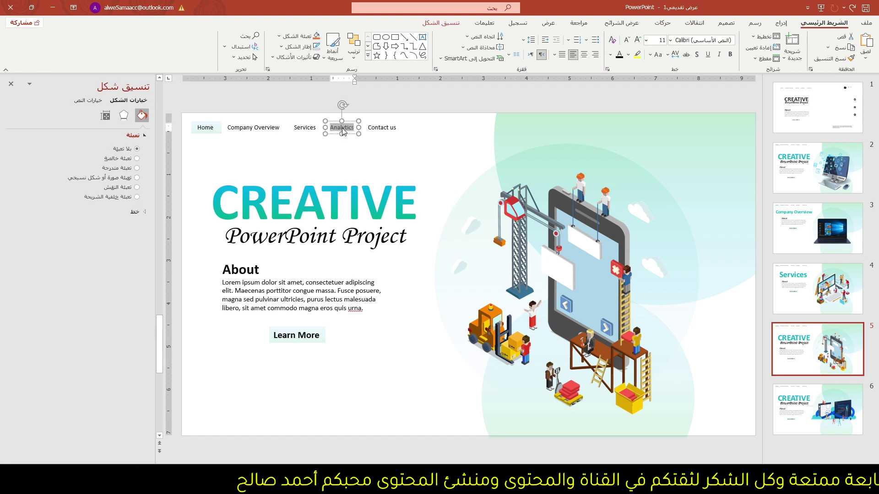
pyautogui.doubleClick(306, 197)
pyautogui.hotkey('ctrl', 'v')
pyautogui.click(196, 239)
pyautogui.click(161, 265)
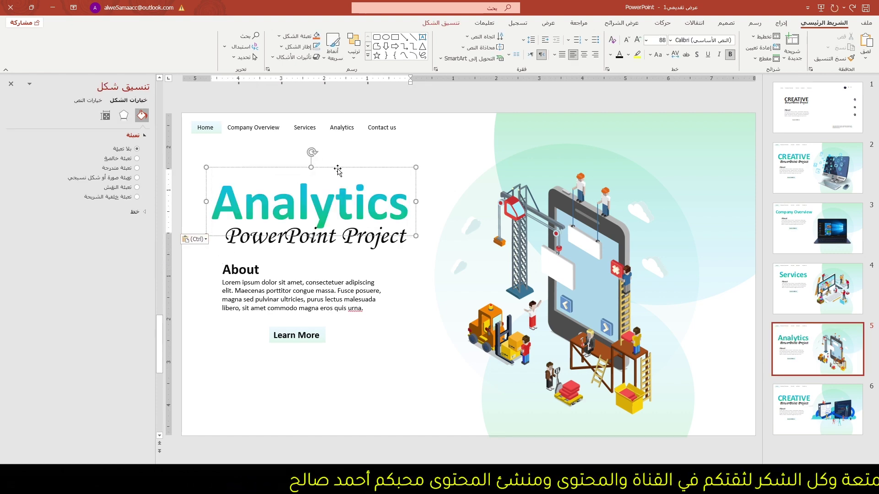
pyautogui.moveTo(336, 166); pyautogui.dragTo(335, 151)
pyautogui.click(314, 236)
pyautogui.click(282, 254)
pyautogui.press('Delete')
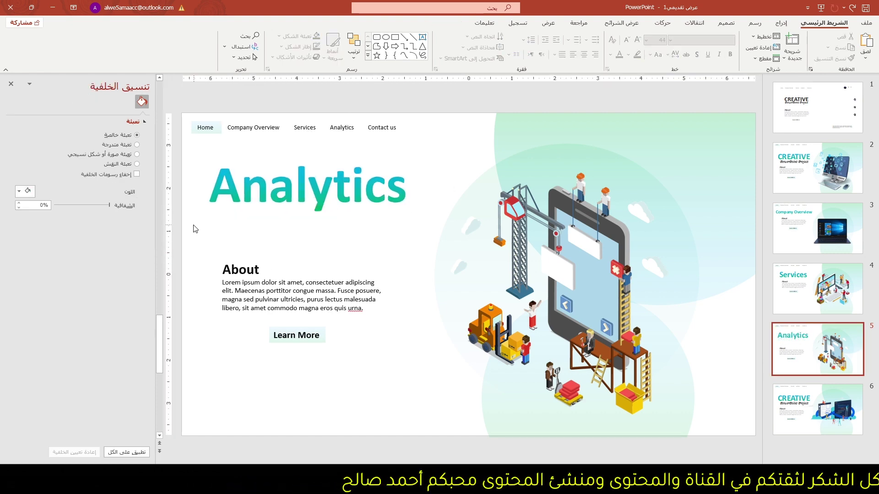
pyautogui.moveTo(192, 227); pyautogui.dragTo(421, 409)
pyautogui.moveTo(247, 270); pyautogui.dragTo(252, 232)
pyautogui.press('Escape')
# - Retitle slide 6 as Contact us in teal, delete its subtitle, and raise the About block
pyautogui.click(794, 398)
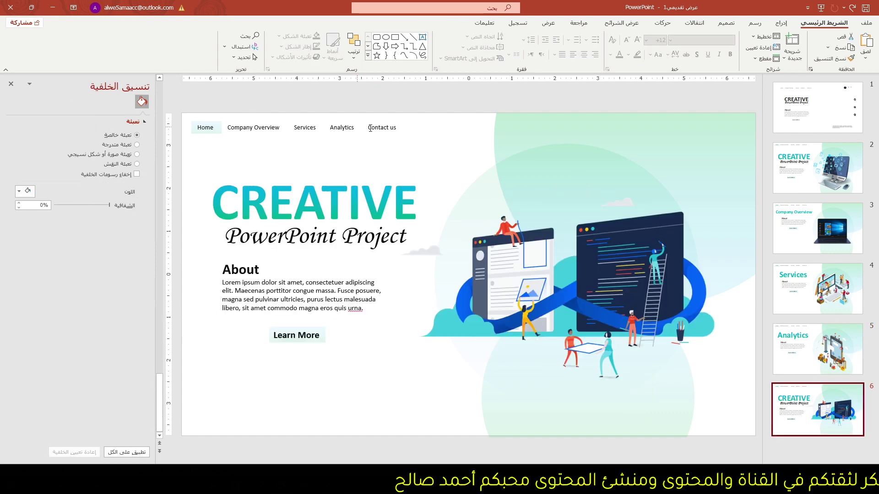
pyautogui.moveTo(367, 127); pyautogui.dragTo(396, 127)
pyautogui.hotkey('ctrl', 'c')
pyautogui.click(294, 202)
pyautogui.hotkey('ctrl', 'v')
pyautogui.click(185, 286)
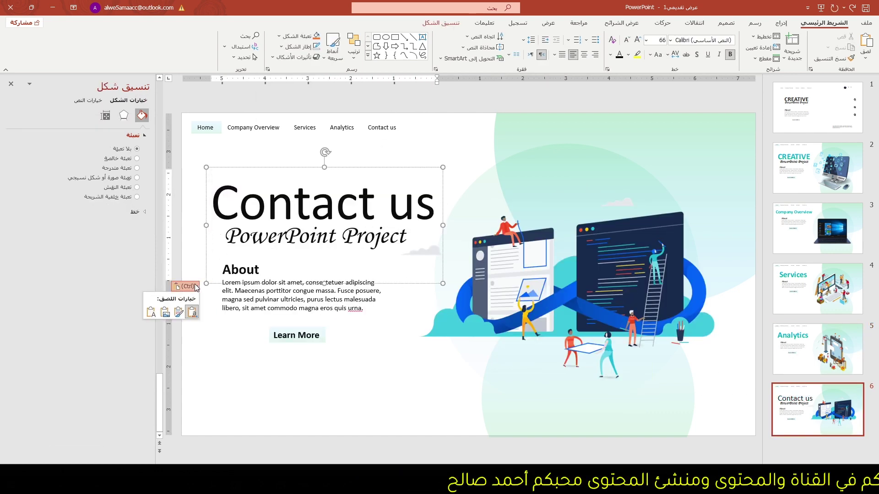
pyautogui.click(151, 312)
pyautogui.moveTo(379, 167); pyautogui.dragTo(372, 146)
pyautogui.click(315, 236)
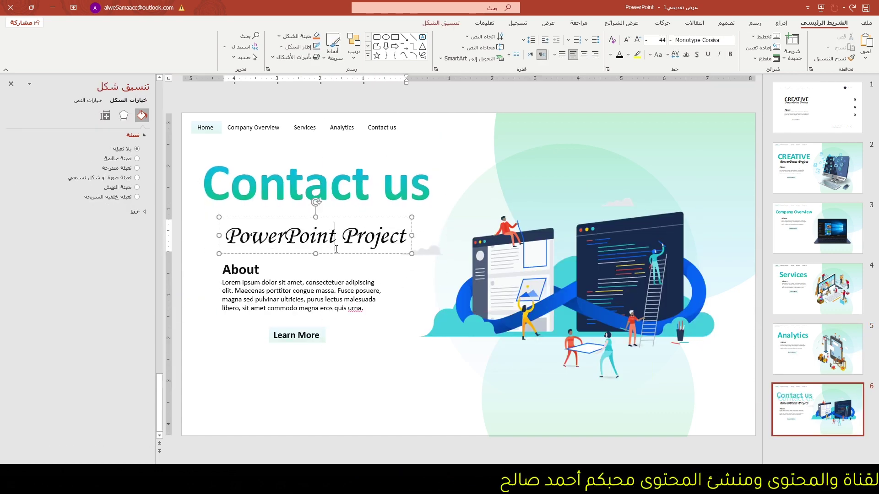
pyautogui.press('Delete')
pyautogui.moveTo(196, 227); pyautogui.dragTo(390, 388)
pyautogui.moveTo(351, 276); pyautogui.dragTo(366, 236)
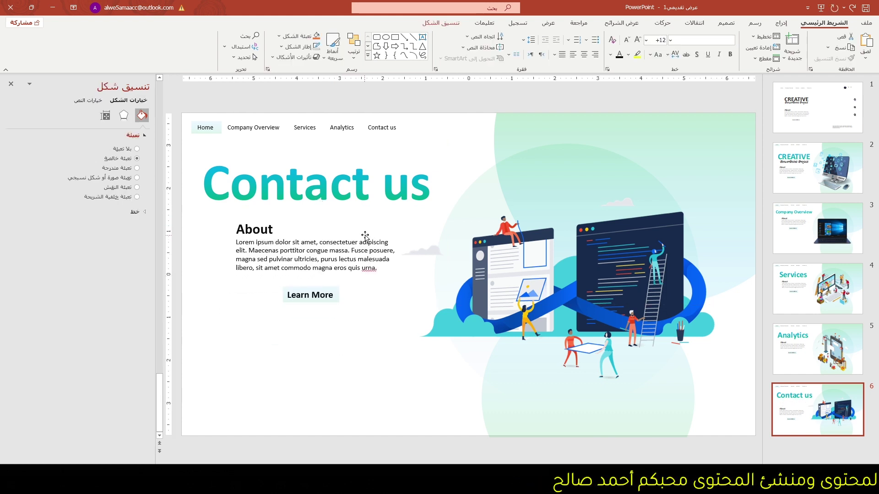
pyautogui.click(369, 329)
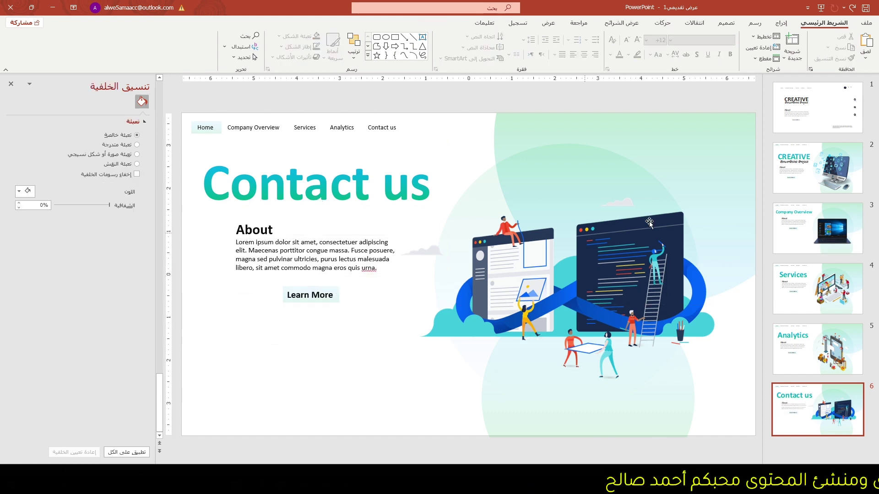
pyautogui.click(847, 172)
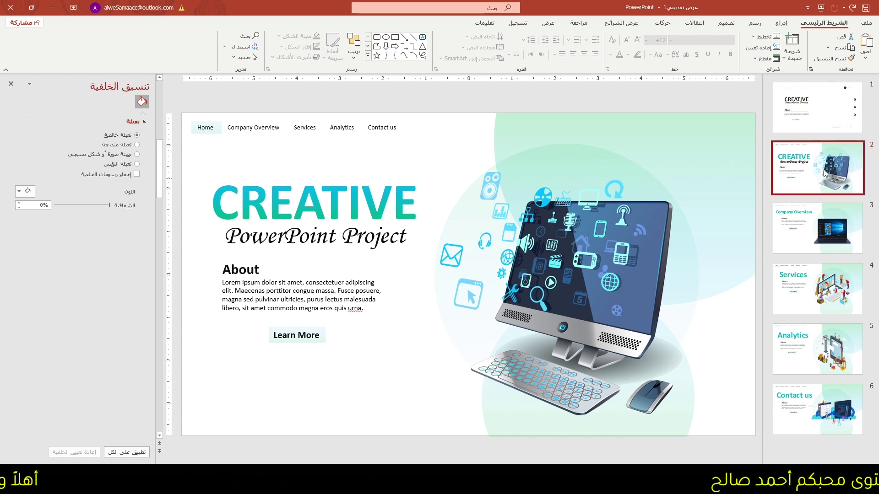
# - Link the Company Overview nav item on slide 2 to slide 3
pyautogui.click(248, 126)
pyautogui.click(269, 133)
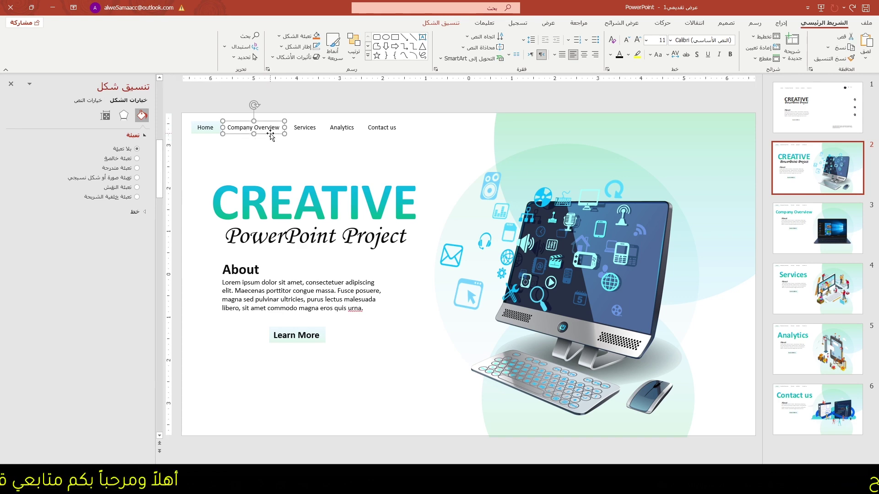
pyautogui.click(781, 22)
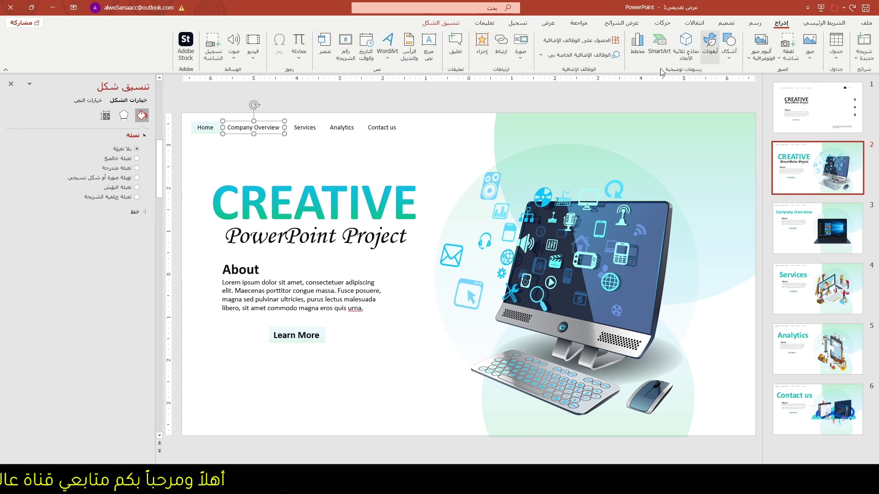
pyautogui.click(481, 46)
pyautogui.click(485, 204)
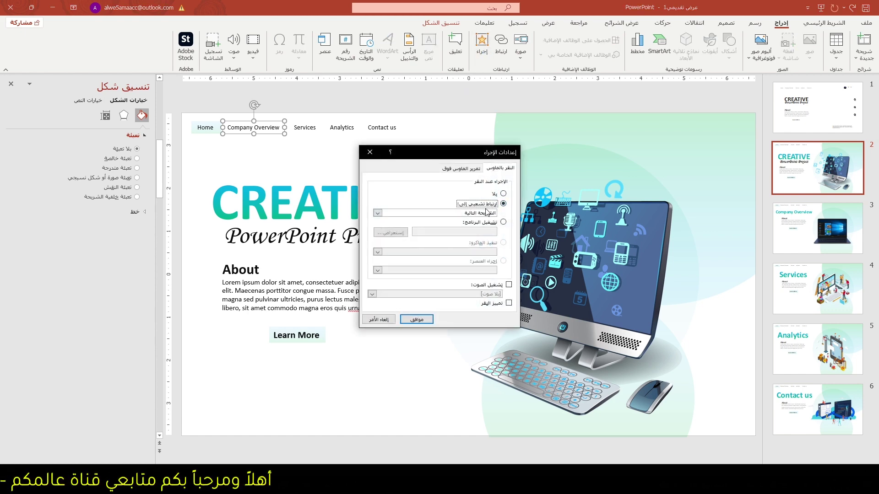
pyautogui.click(485, 213)
pyautogui.click(463, 281)
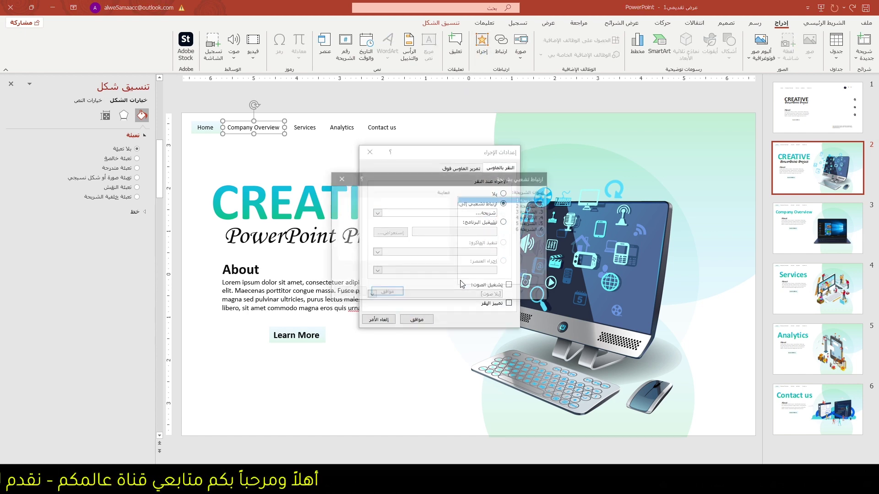
pyautogui.click(522, 211)
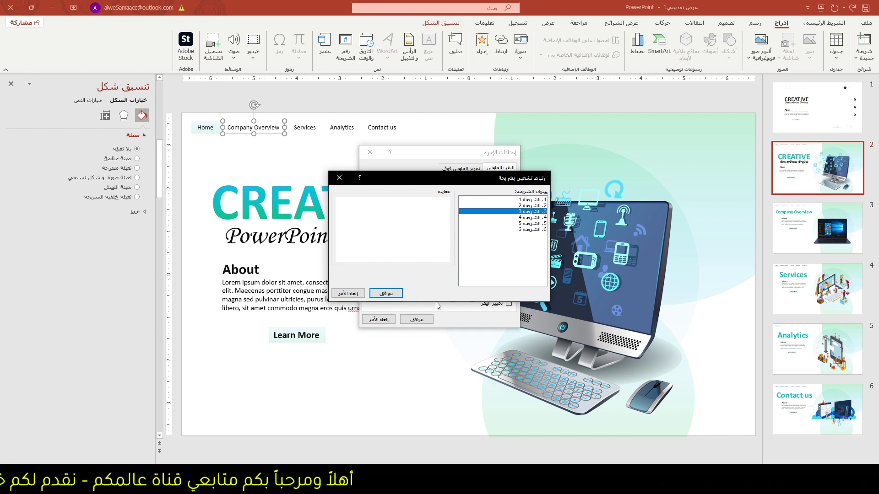
pyautogui.click(386, 293)
pyautogui.click(416, 319)
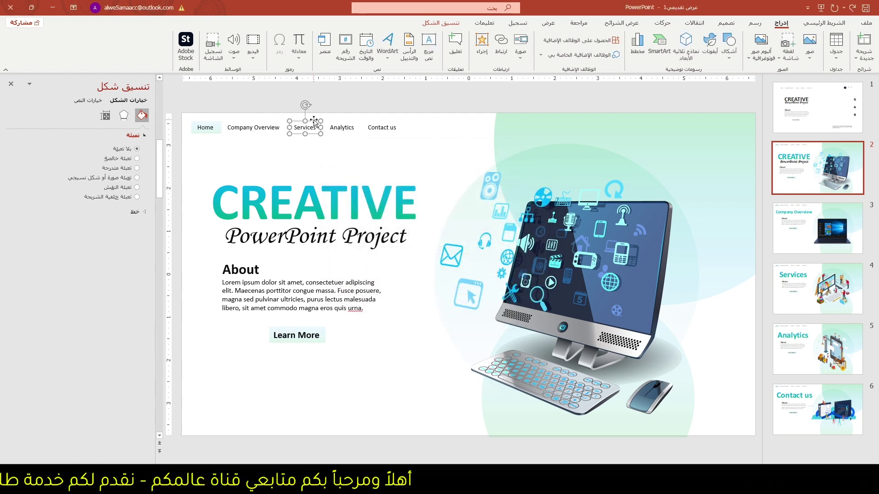
# - Link the Services nav item to slide 4
pyautogui.click(481, 46)
pyautogui.click(511, 204)
pyautogui.click(485, 214)
pyautogui.click(463, 281)
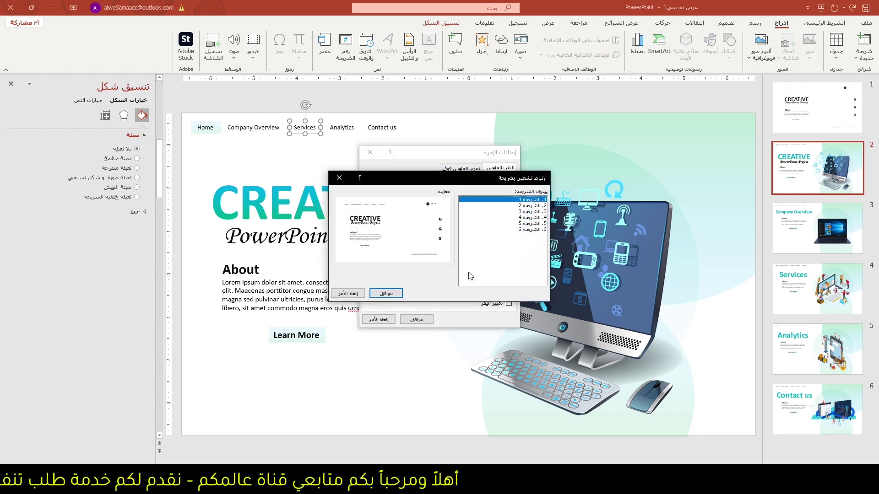
pyautogui.click(522, 218)
pyautogui.click(386, 293)
pyautogui.click(416, 320)
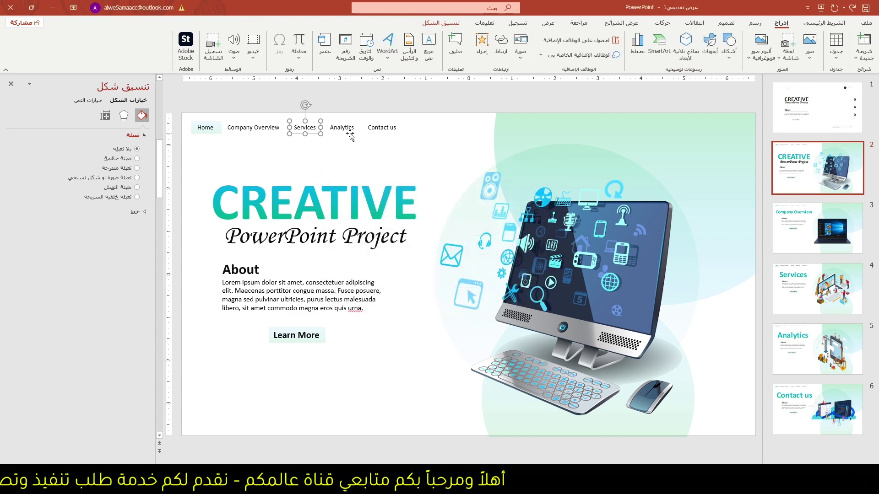
# - Link the Analytics nav item to slide 5
pyautogui.click(352, 124)
pyautogui.click(482, 46)
pyautogui.click(486, 203)
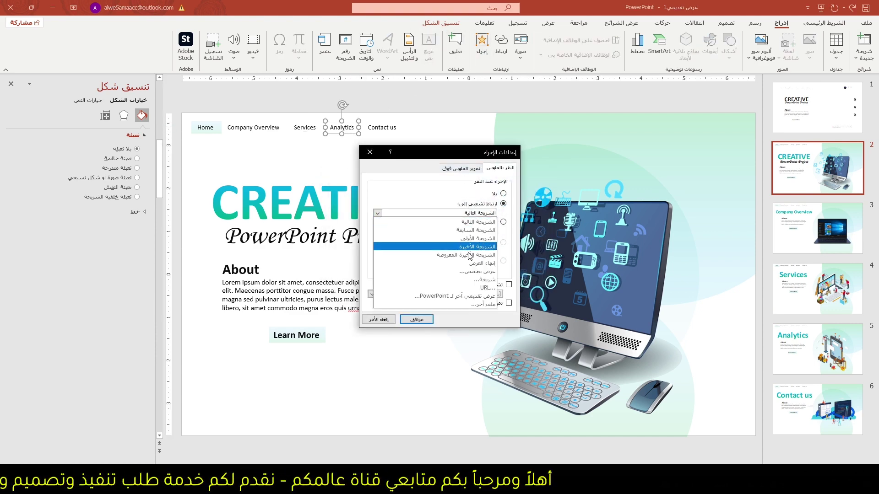
pyautogui.click(481, 245)
pyautogui.click(526, 223)
pyautogui.click(386, 293)
pyautogui.click(417, 320)
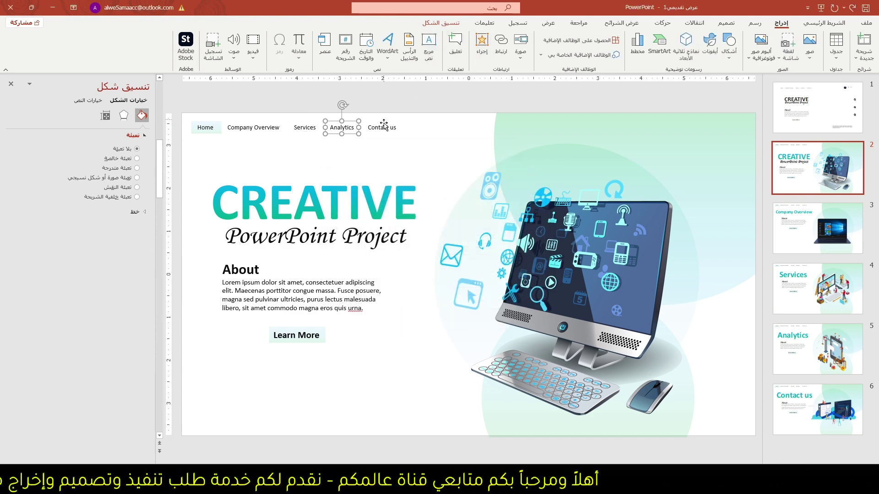
# - Link the Contact us nav item to slide 6
pyautogui.click(394, 121)
pyautogui.click(481, 46)
pyautogui.click(485, 203)
pyautogui.click(458, 213)
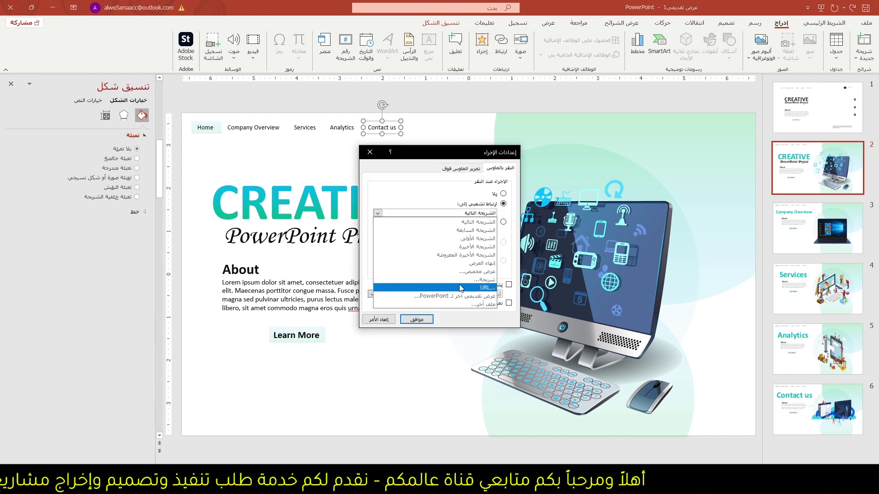
pyautogui.click(480, 288)
pyautogui.click(531, 230)
pyautogui.click(385, 293)
# - Move the highlight behind Company Overview, Services, Analytics and Contact us on slides 3–6
pyautogui.click(417, 320)
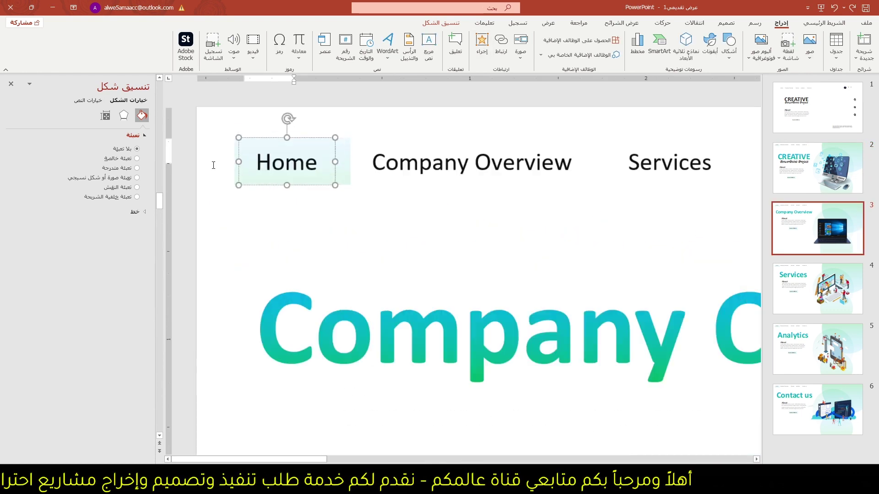
pyautogui.click(455, 151)
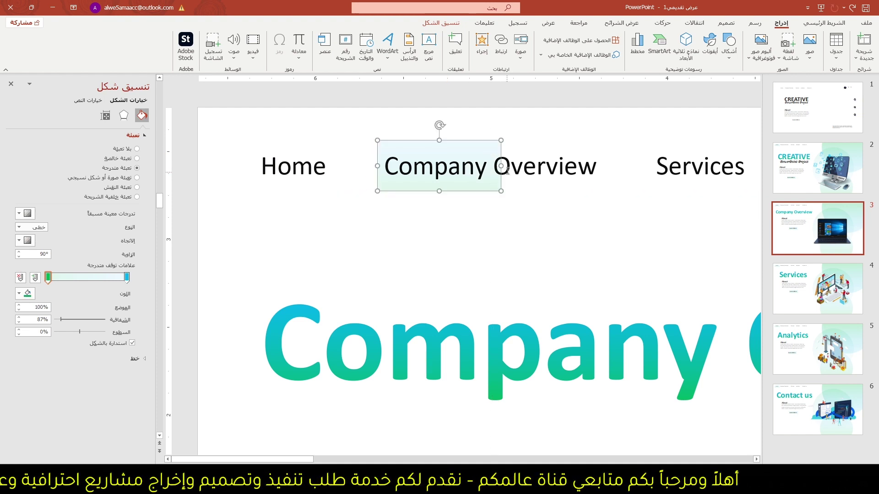
pyautogui.moveTo(501, 165); pyautogui.dragTo(599, 166)
pyautogui.click(823, 288)
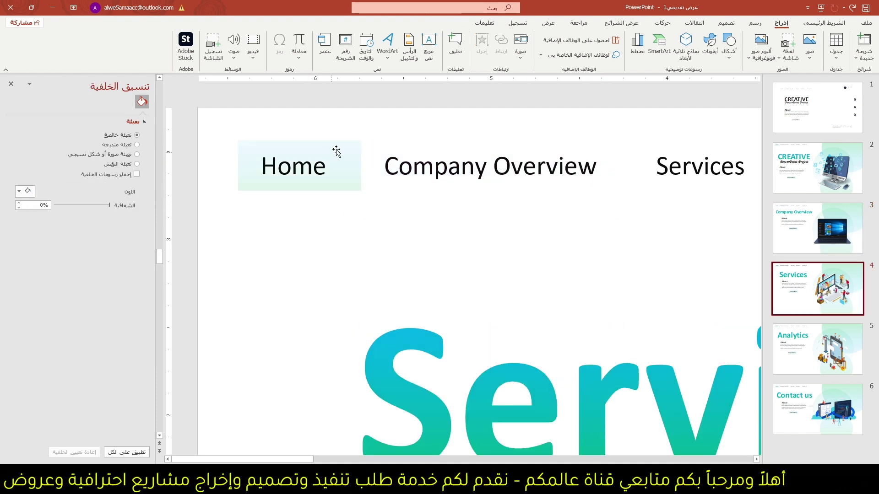
pyautogui.moveTo(312, 138); pyautogui.dragTo(615, 145)
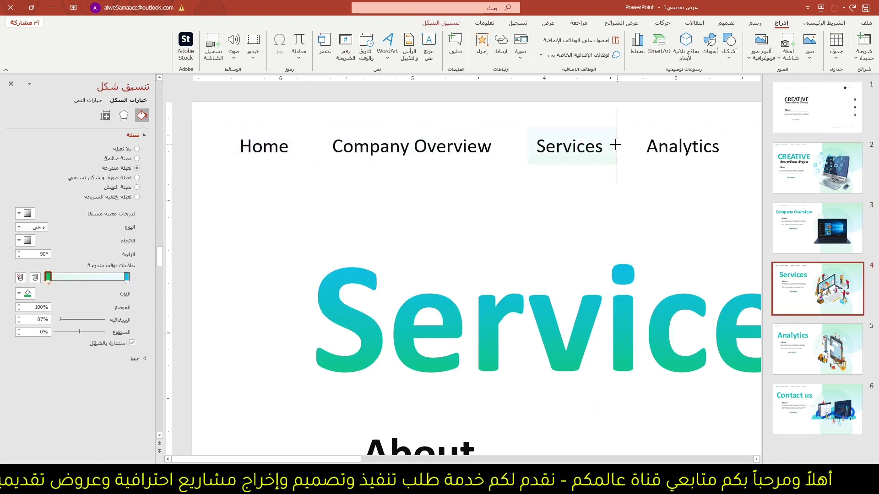
pyautogui.press('pagedown')
pyautogui.moveTo(308, 143); pyautogui.dragTo(716, 135)
pyautogui.press('pagedown')
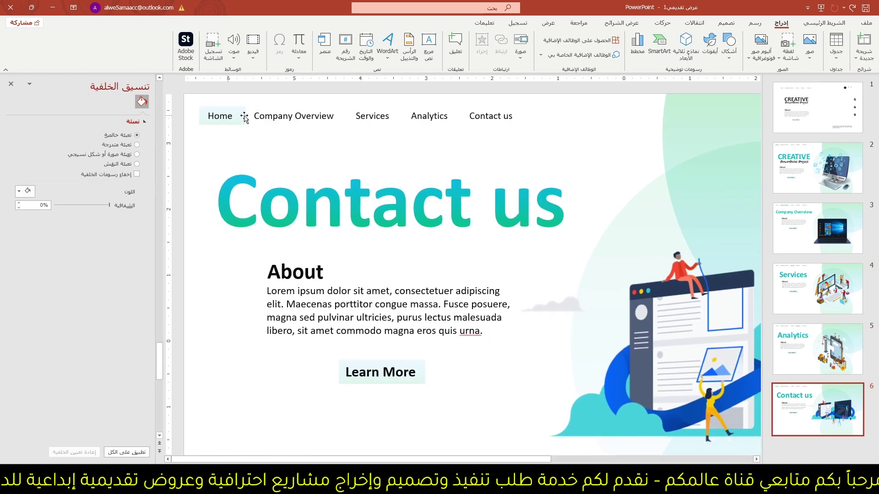
pyautogui.click(245, 114)
pyautogui.moveTo(247, 117); pyautogui.dragTo(518, 119)
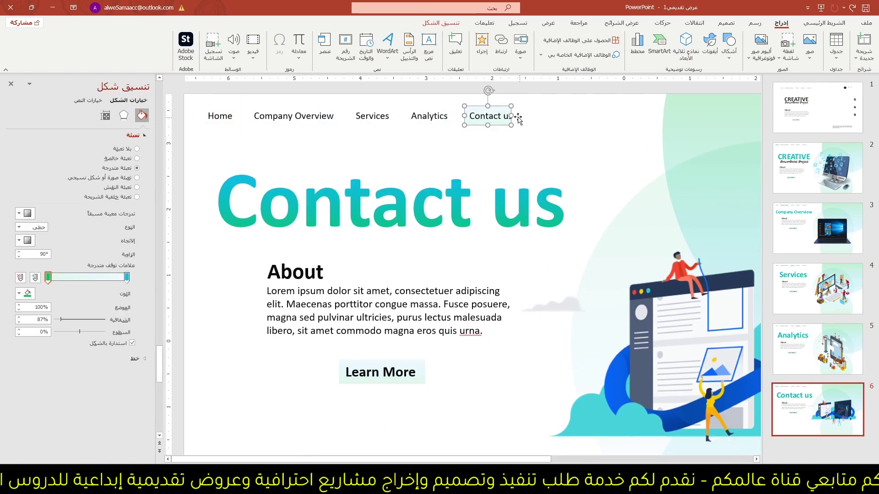
pyautogui.click(600, 166)
# - Link slide 3's Home nav item to slide 2
pyautogui.click(813, 219)
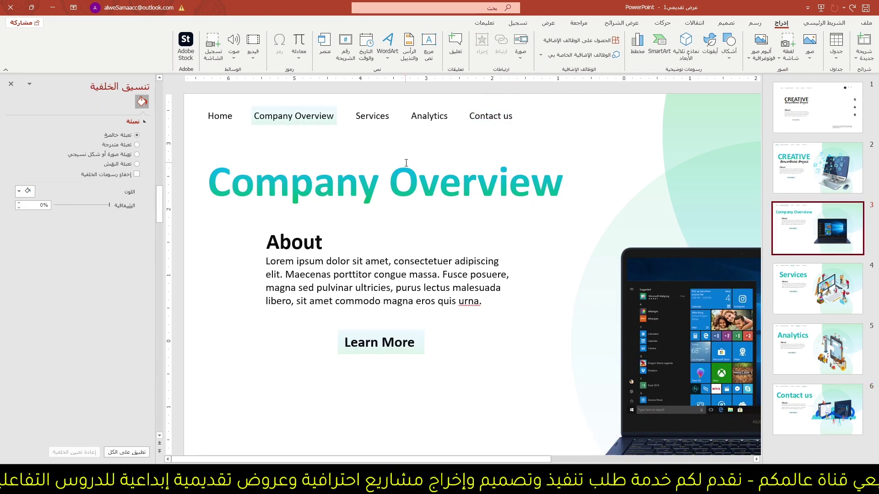
pyautogui.click(231, 109)
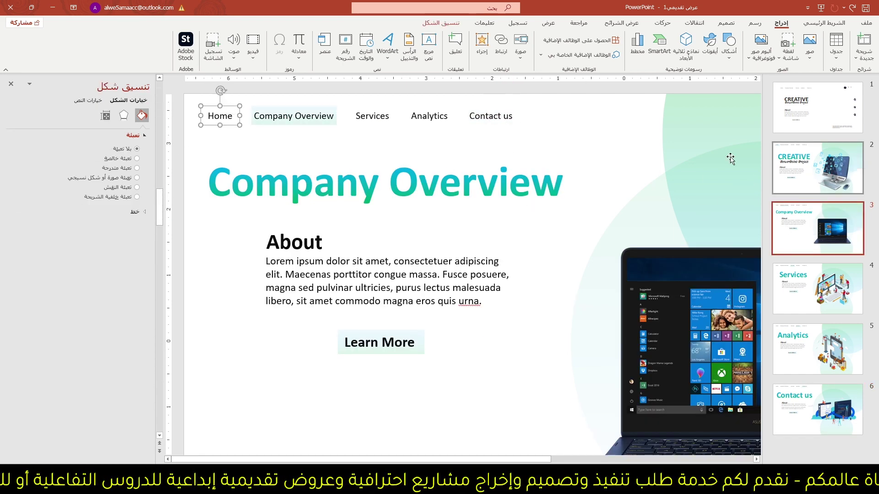
pyautogui.click(482, 44)
pyautogui.click(502, 203)
pyautogui.click(377, 213)
pyautogui.click(434, 281)
pyautogui.click(531, 205)
pyautogui.click(387, 292)
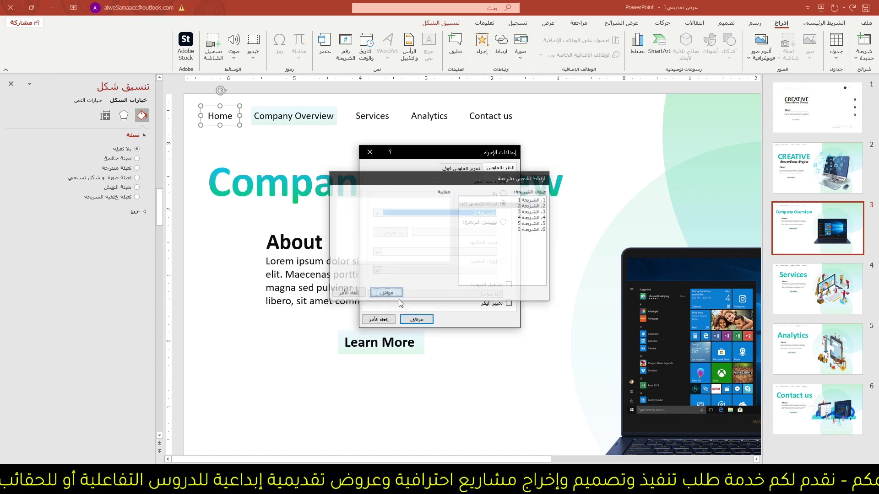
pyautogui.click(416, 319)
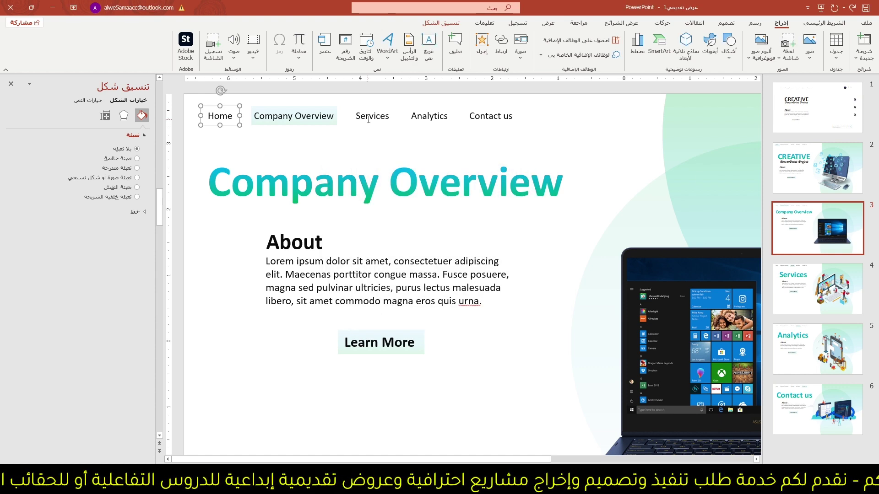
# - Replace slide 3's unlinked Services, Analytics and Contact us items with linked copies from slide 2
pyautogui.click(819, 150)
pyautogui.click(386, 117)
pyautogui.keyDown('shift'); pyautogui.click(435, 119); pyautogui.keyUp('shift')
pyautogui.keyDown('shift'); pyautogui.click(470, 118); pyautogui.keyUp('shift')
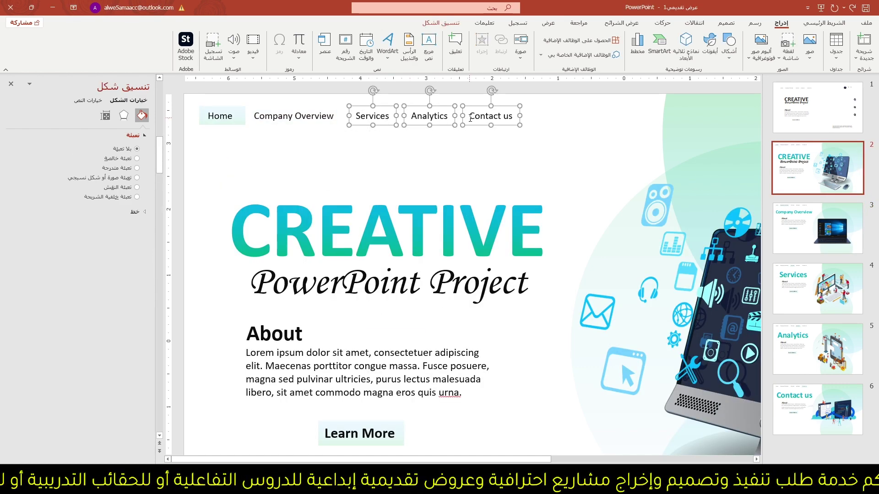
pyautogui.click(817, 228)
pyautogui.moveTo(349, 89); pyautogui.dragTo(548, 154)
pyautogui.press('Delete')
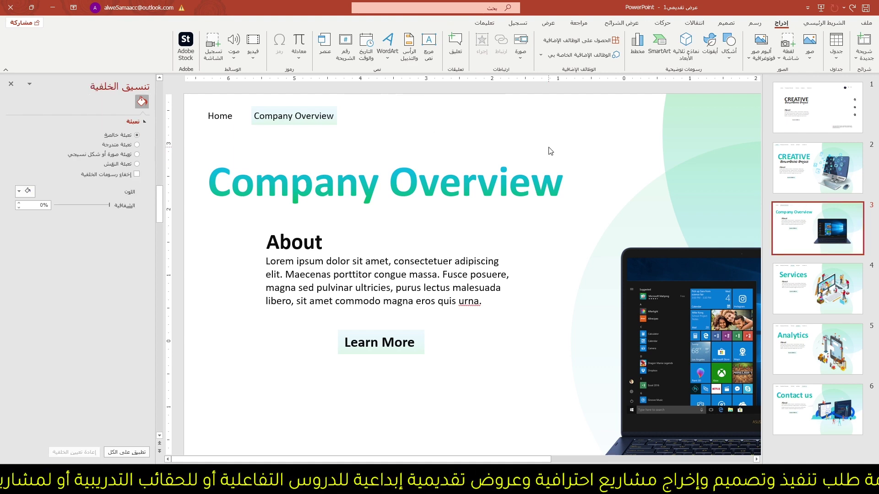
pyautogui.hotkey('ctrl', 'v')
# - Link slide 4's Home nav item to slide 2
pyautogui.click(808, 286)
pyautogui.click(225, 120)
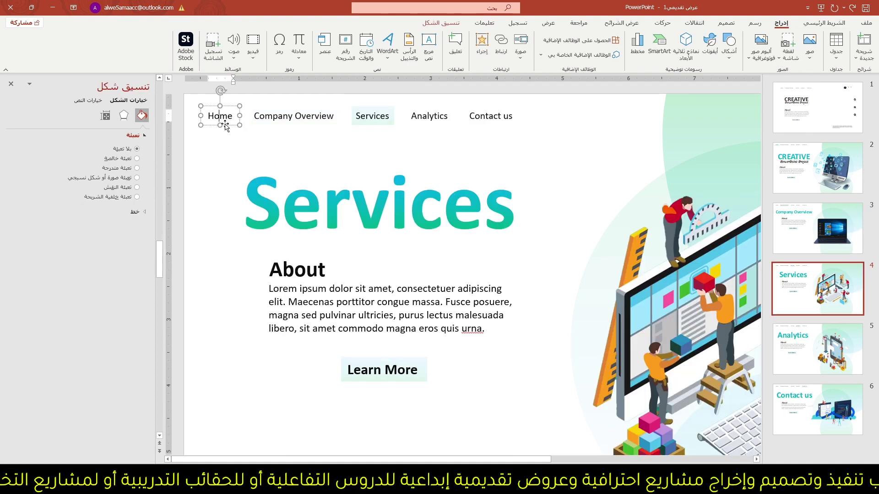
pyautogui.click(481, 47)
pyautogui.click(511, 196)
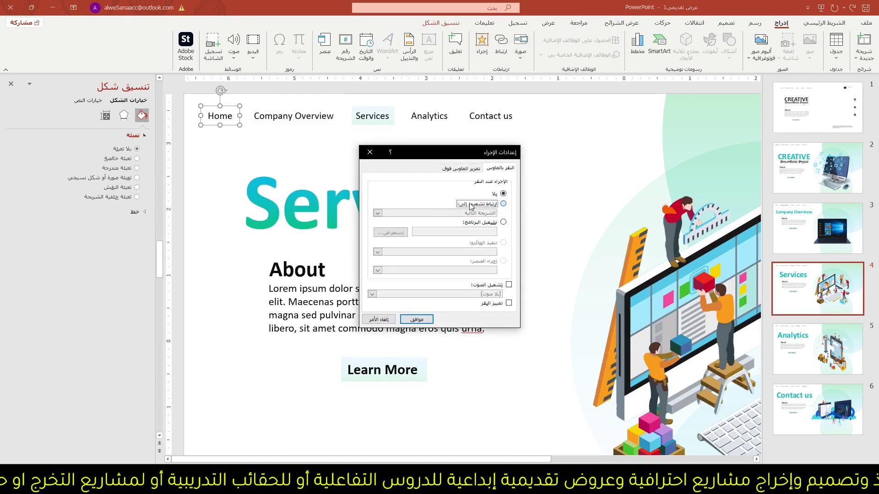
pyautogui.click(476, 205)
pyautogui.click(476, 269)
pyautogui.click(527, 212)
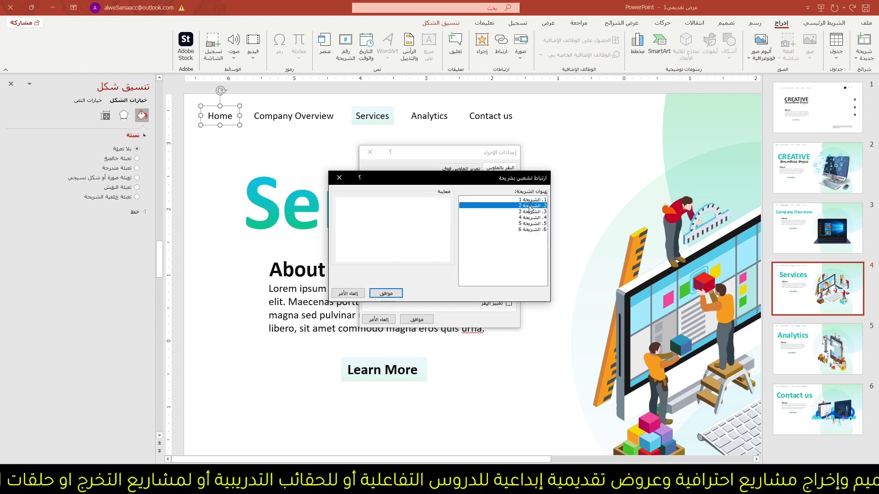
pyautogui.click(386, 293)
# - Link slide 4's Company Overview nav item to slide 3
pyautogui.click(416, 319)
pyautogui.press('Tab')
pyautogui.click(481, 46)
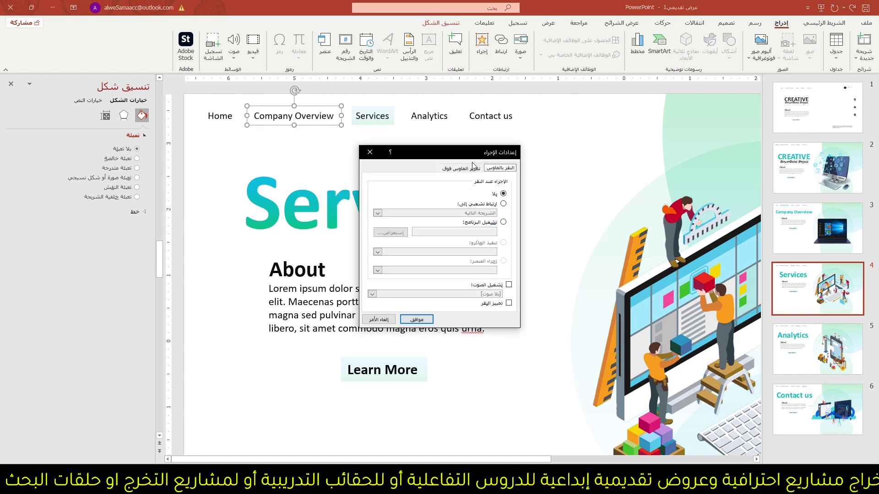
pyautogui.click(417, 319)
pyautogui.click(482, 47)
pyautogui.click(471, 203)
pyautogui.click(377, 213)
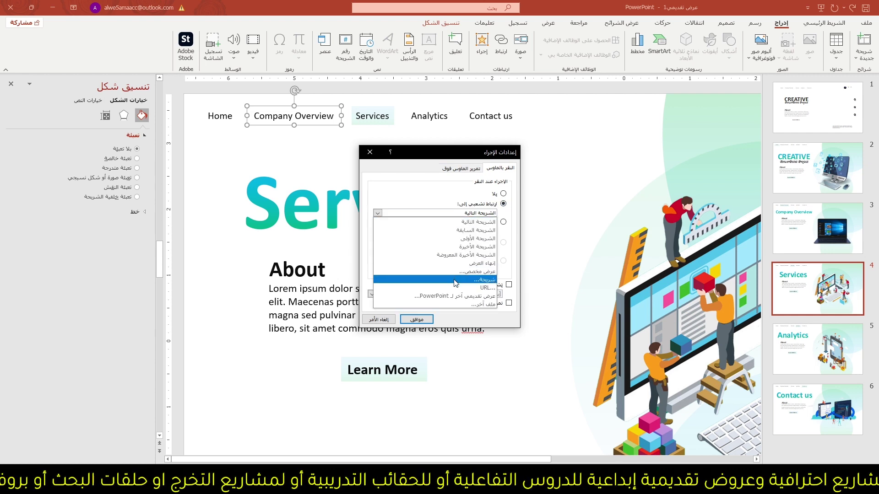
pyautogui.click(476, 269)
pyautogui.click(504, 213)
pyautogui.click(386, 292)
pyautogui.click(416, 319)
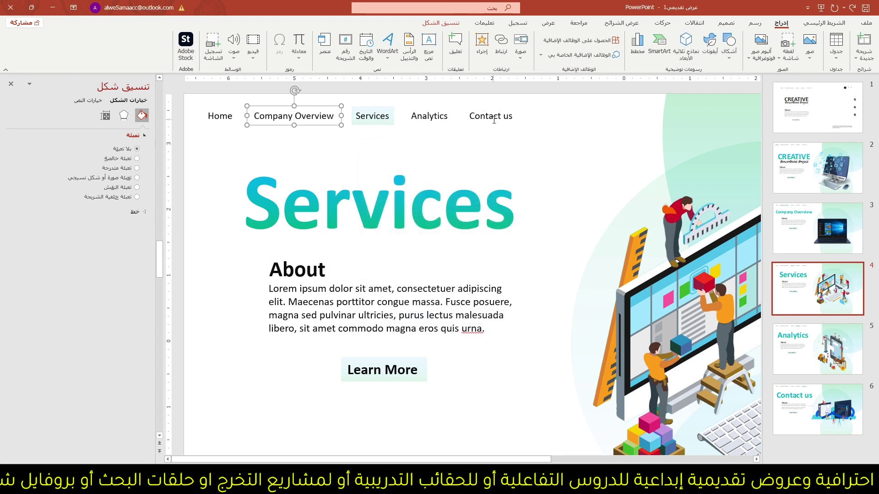
# - Undo three edits, removing the unlinked Analytics and Contact us items from slide 4
pyautogui.hotkey('ctrl', 'z')
pyautogui.hotkey('ctrl', 'z')
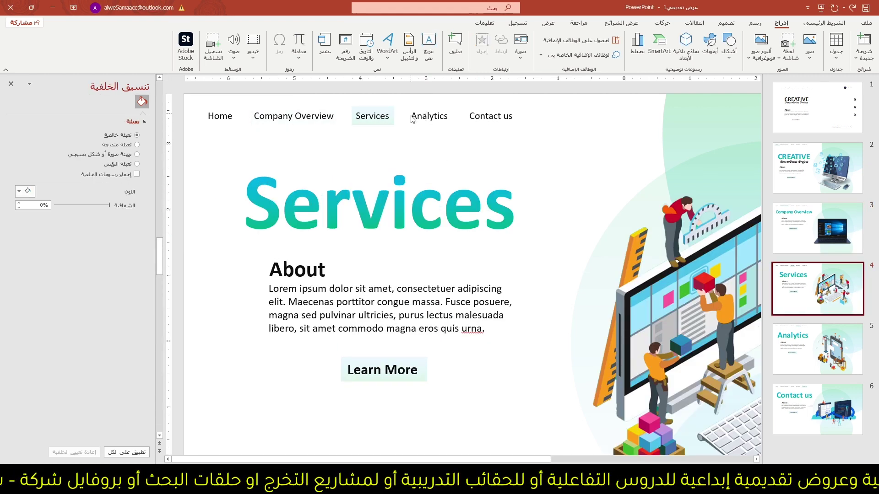
pyautogui.hotkey('ctrl', 'z')
pyautogui.hotkey('ctrl', 'z')
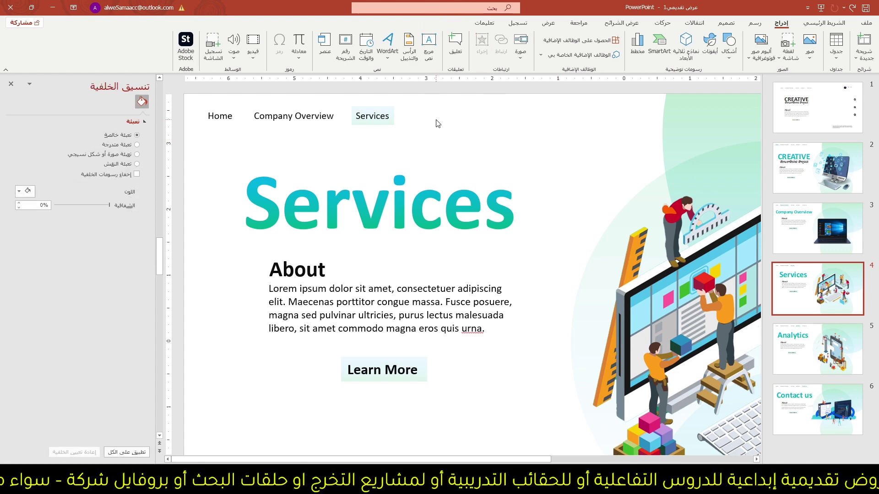
pyautogui.hotkey('ctrl', 'z')
pyautogui.hotkey('ctrl', 'z')
pyautogui.click(231, 129)
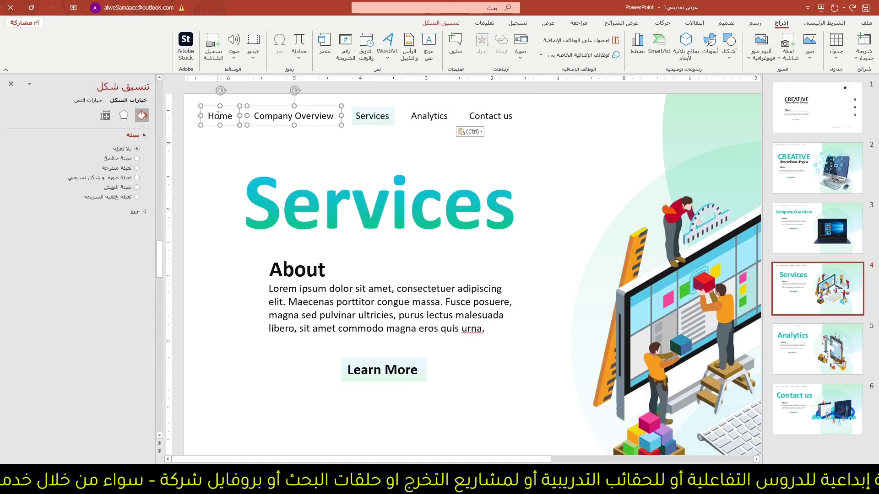
# - Paste the linked Home and Company Overview items onto the Analytics slide and link Services to slide 4
pyautogui.hotkey('ctrl', 'v')
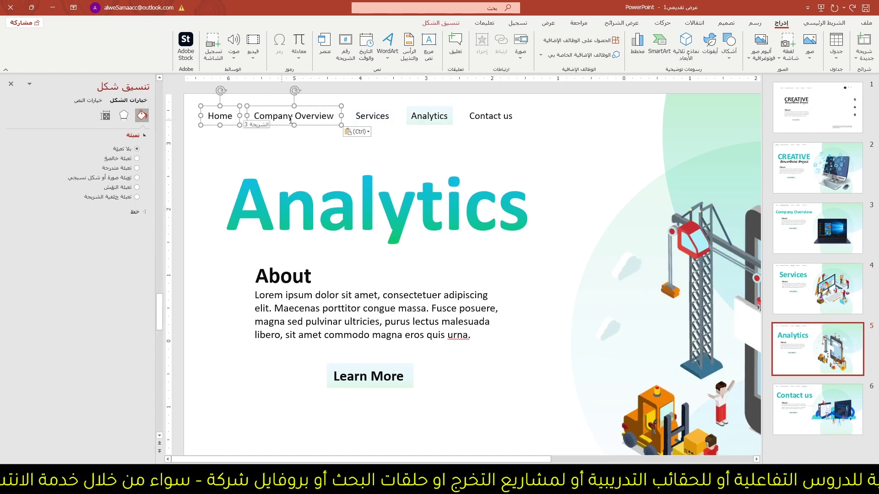
pyautogui.click(391, 109)
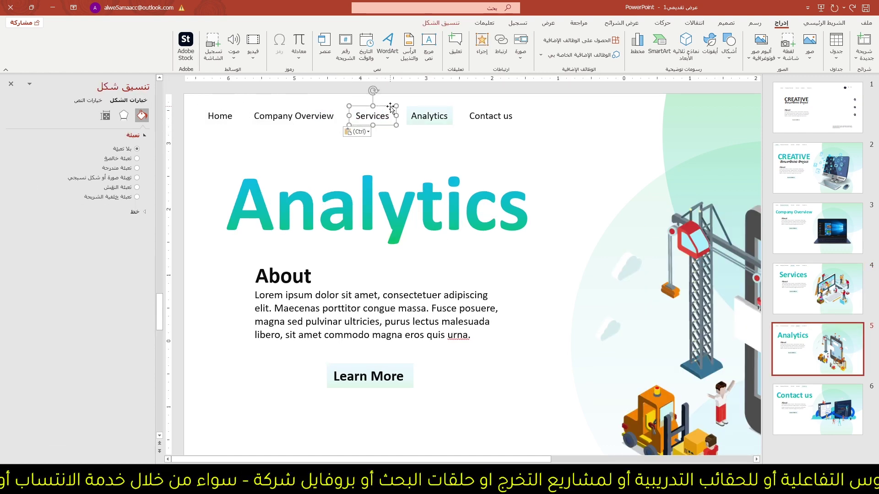
pyautogui.click(482, 44)
pyautogui.click(435, 207)
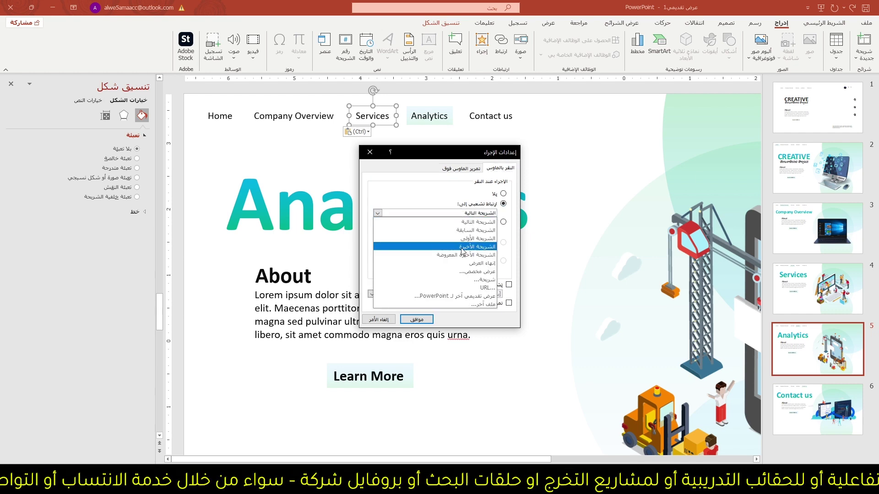
pyautogui.click(434, 243)
pyautogui.click(531, 217)
pyautogui.click(386, 293)
pyautogui.click(416, 319)
# - Replace the Analytics slide's unlinked Contact us item with the linked copy
pyautogui.click(492, 116)
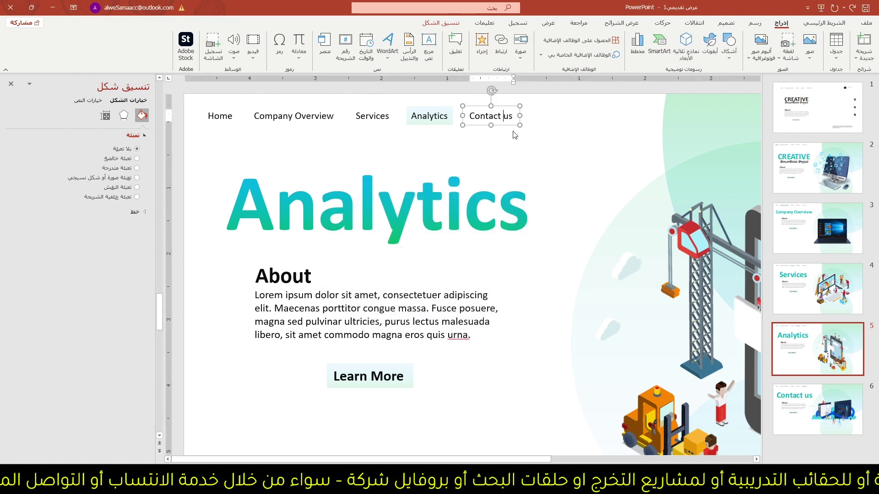
pyautogui.press('pageup')
pyautogui.click(495, 121)
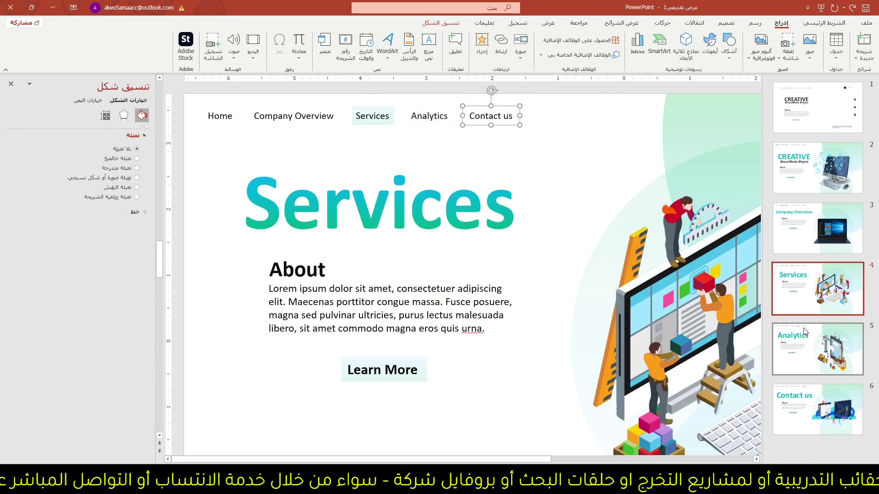
pyautogui.press('pagedown')
pyautogui.click(499, 120)
pyautogui.press('Delete')
pyautogui.hotkey('ctrl', 'v')
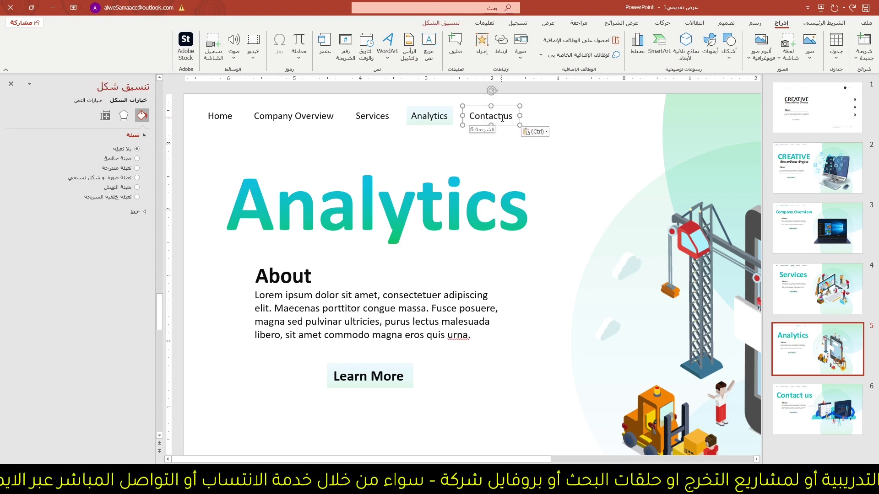
pyautogui.press('pagedown')
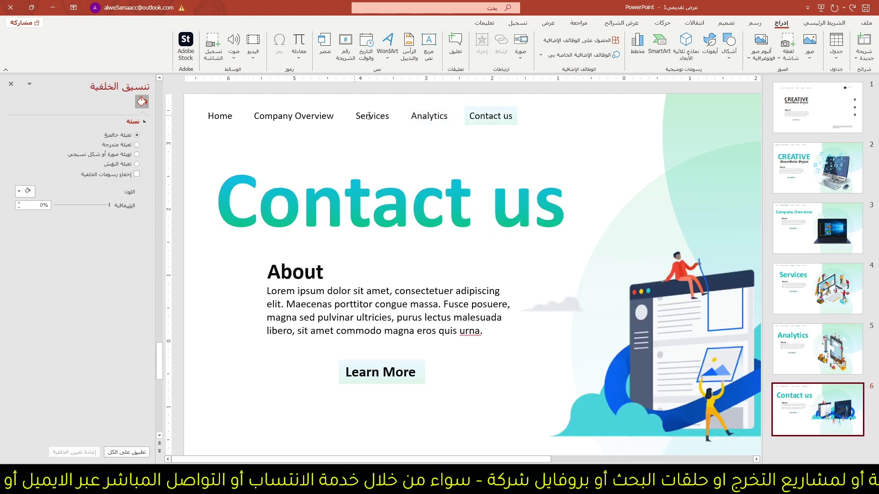
pyautogui.press('pageup')
# - Copy Home, Company Overview and Services from the Analytics slide onto the Contact us slide
pyautogui.click(221, 115)
pyautogui.keyDown('shift'); pyautogui.click(293, 115); pyautogui.keyUp('shift')
pyautogui.keyDown('shift'); pyautogui.click(370, 116); pyautogui.keyUp('shift')
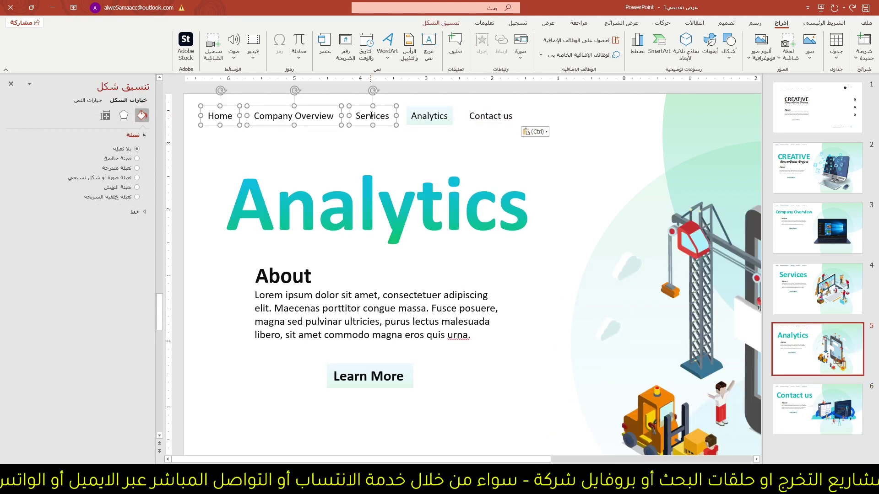
pyautogui.hotkey('ctrl', 'c')
pyautogui.press('pagedown')
pyautogui.hotkey('ctrl', 'v')
pyautogui.press('Delete')
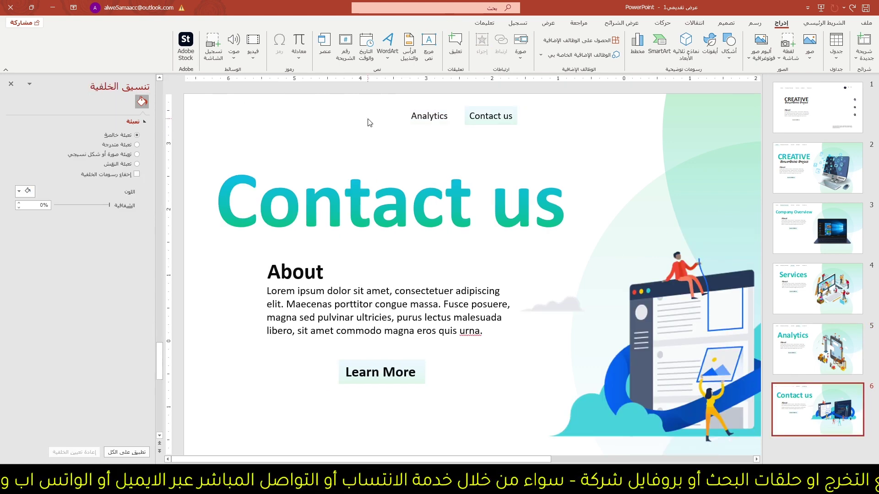
pyautogui.hotkey('ctrl', 'v')
# - Link the Contact us slide's Analytics item to slide 5
pyautogui.click(429, 116)
pyautogui.click(492, 52)
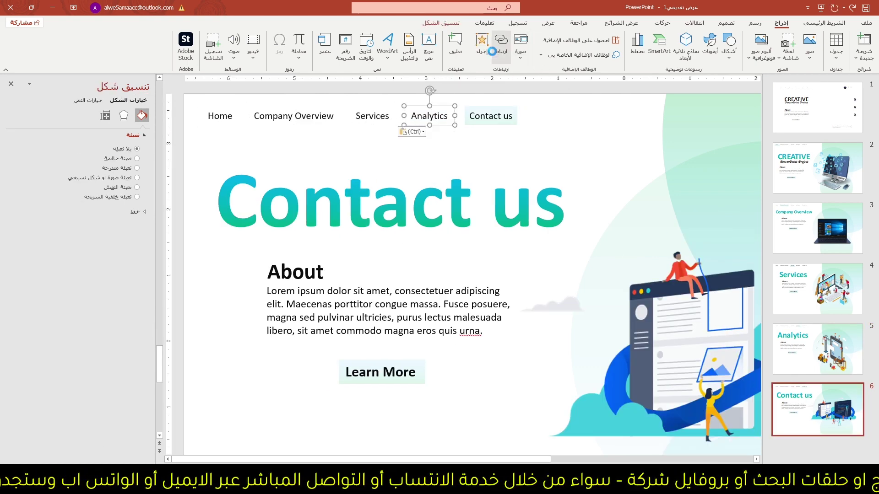
pyautogui.click(480, 213)
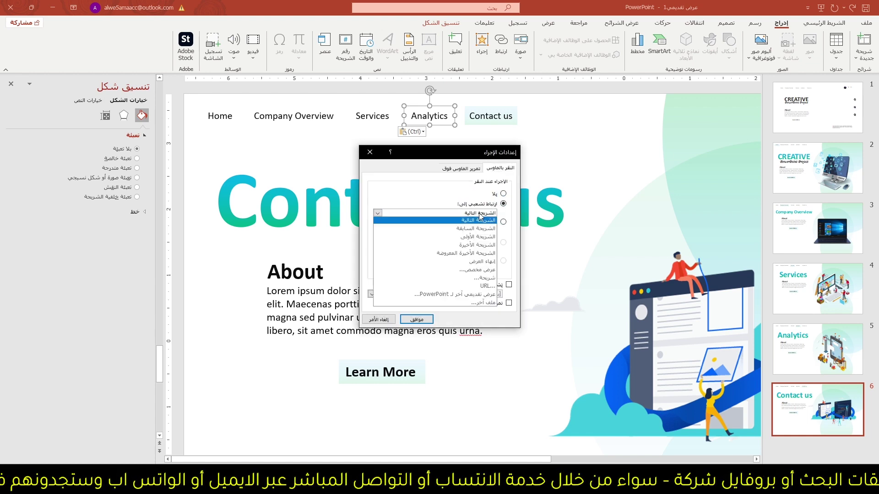
pyautogui.click(485, 277)
pyautogui.click(526, 223)
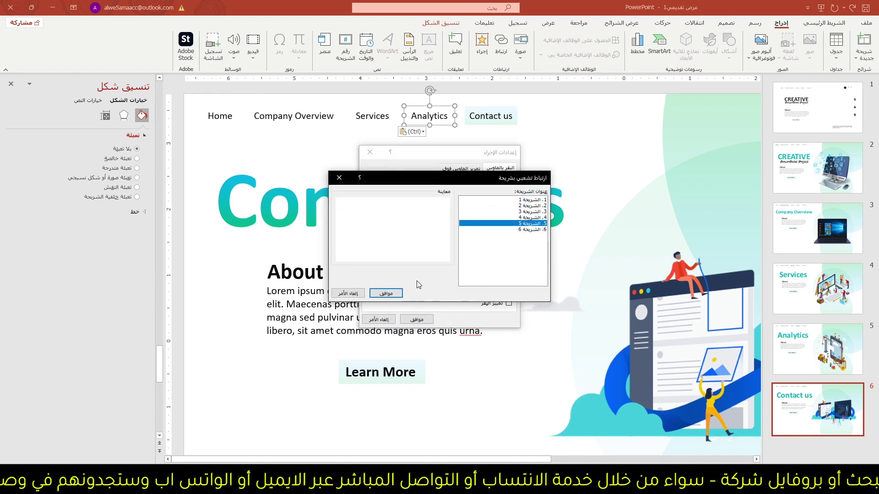
pyautogui.click(386, 293)
pyautogui.click(416, 319)
pyautogui.click(850, 163)
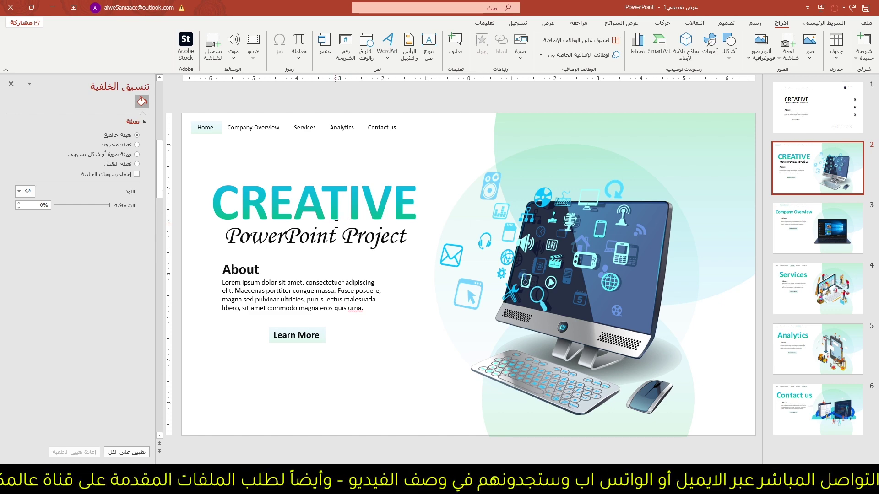
# - Draw a small borderless circle near the bottom-left, filled with eyedropper-sampled dark blue
pyautogui.click(729, 46)
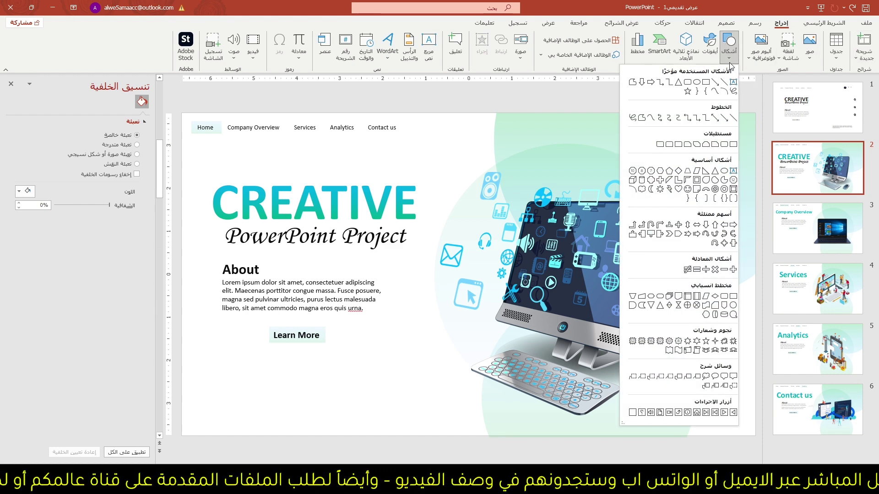
pyautogui.click(704, 88)
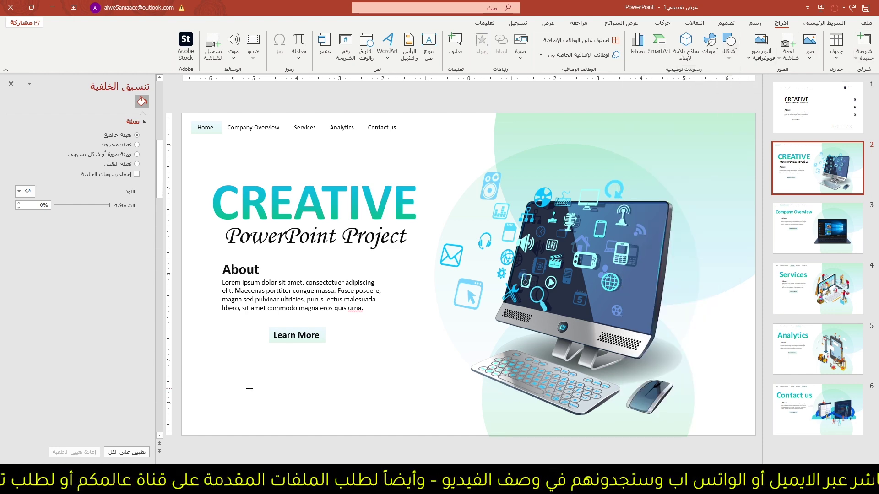
pyautogui.moveTo(240, 401)
pyautogui.mouseDown()
pyautogui.moveTo(245, 408)
pyautogui.moveTo(235, 404)
pyautogui.mouseUp()
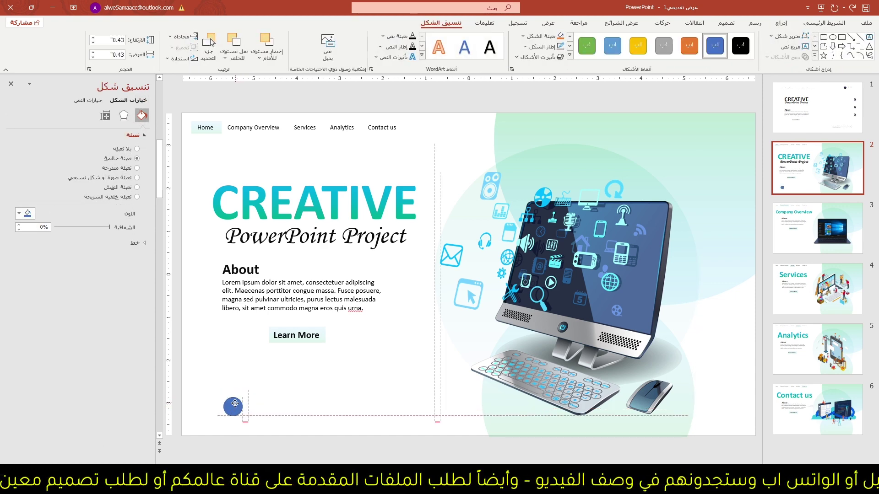
pyautogui.click(544, 47)
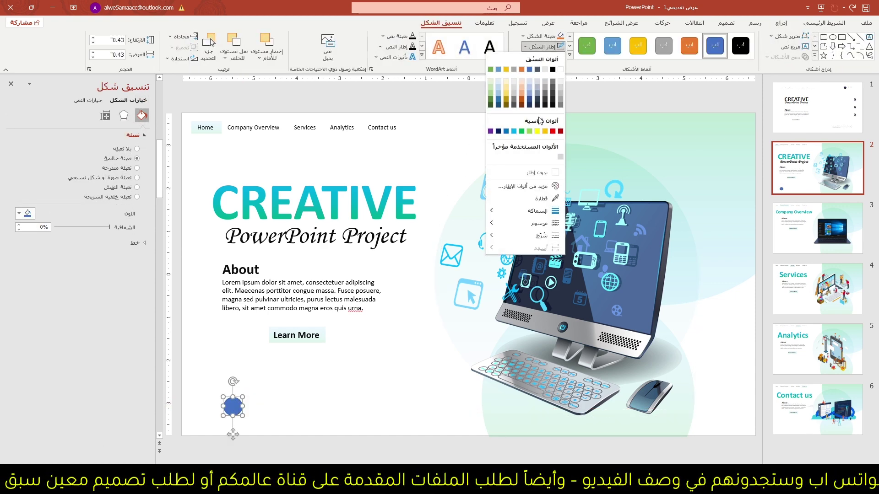
pyautogui.click(539, 173)
pyautogui.click(544, 35)
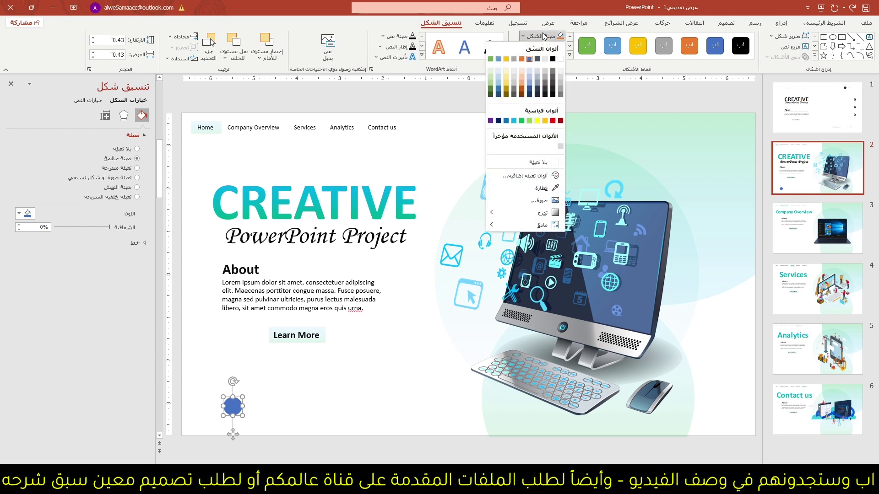
pyautogui.click(541, 188)
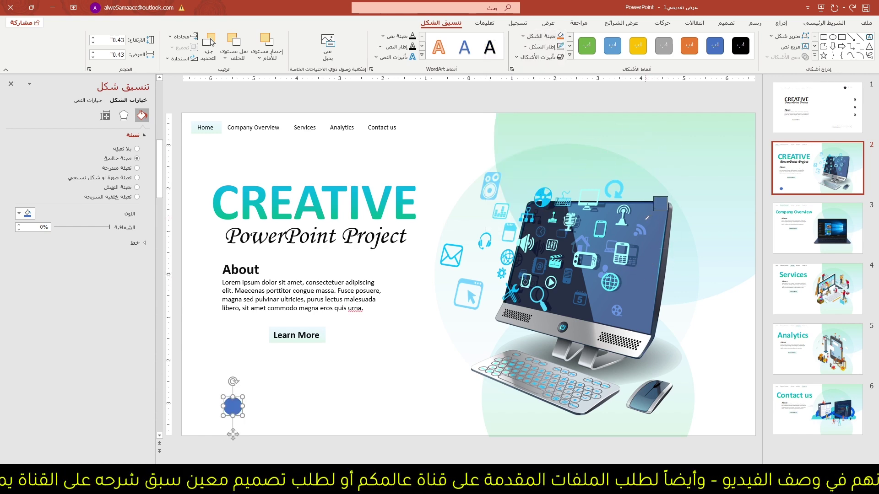
pyautogui.click(661, 215)
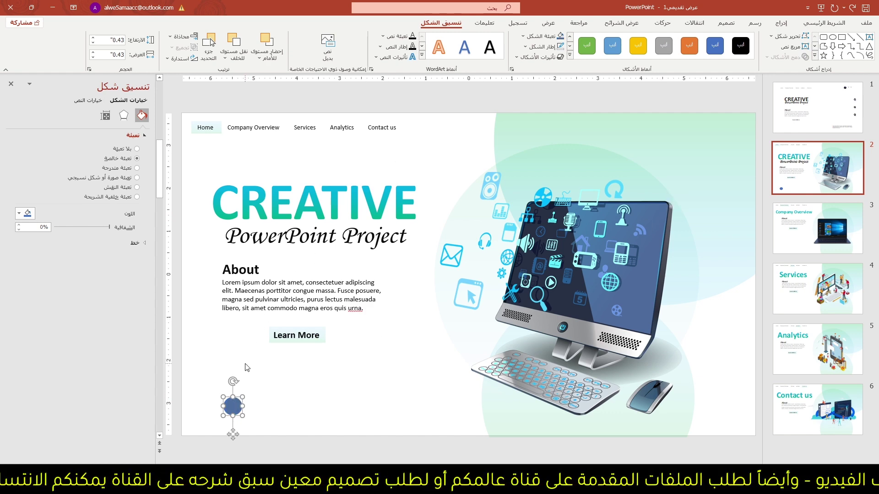
# - Duplicate the circle twice and line the copies up into a row of three dots
pyautogui.hotkey('ctrl', 'd')
pyautogui.moveTo(243, 412); pyautogui.dragTo(260, 404)
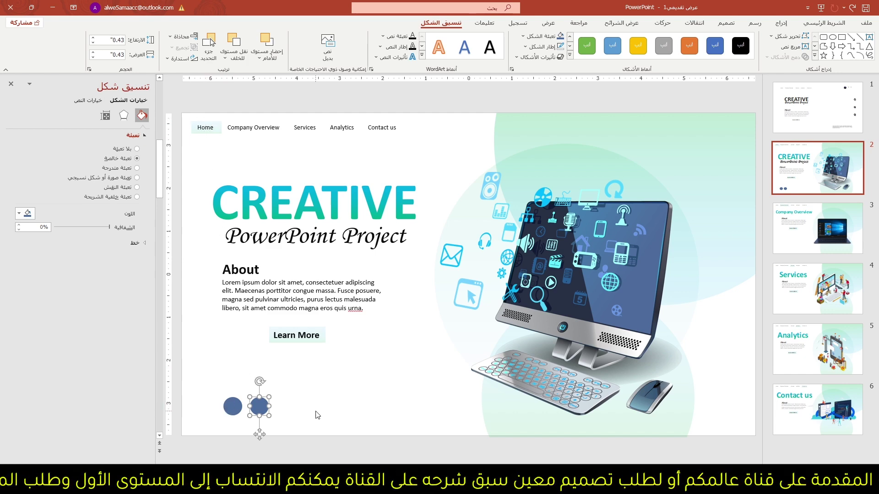
pyautogui.hotkey('ctrl', 'd')
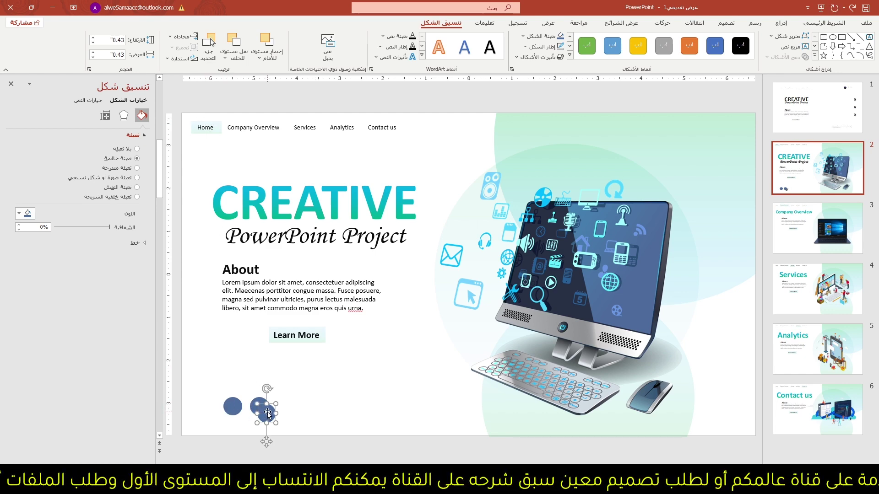
pyautogui.moveTo(268, 415); pyautogui.dragTo(287, 405)
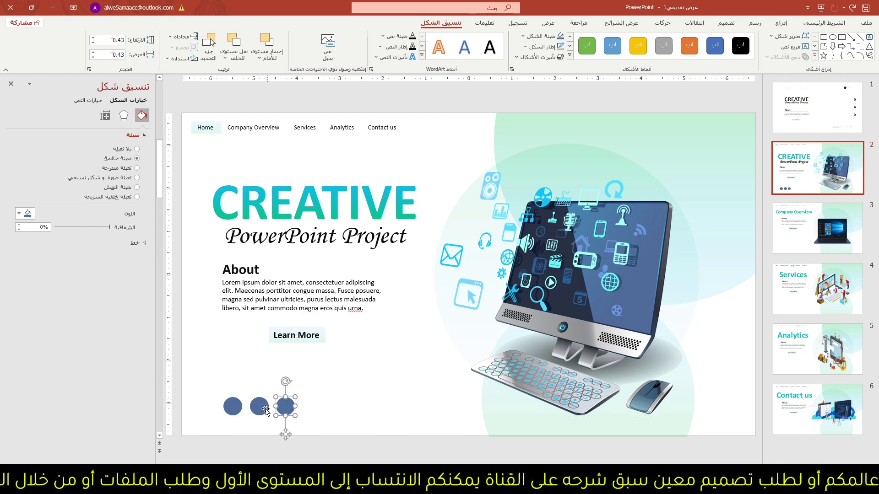
pyautogui.click(339, 398)
# - Draw a 0.43 × 0.48-inch chevron right of the dots and snap it into line with them
pyautogui.click(776, 27)
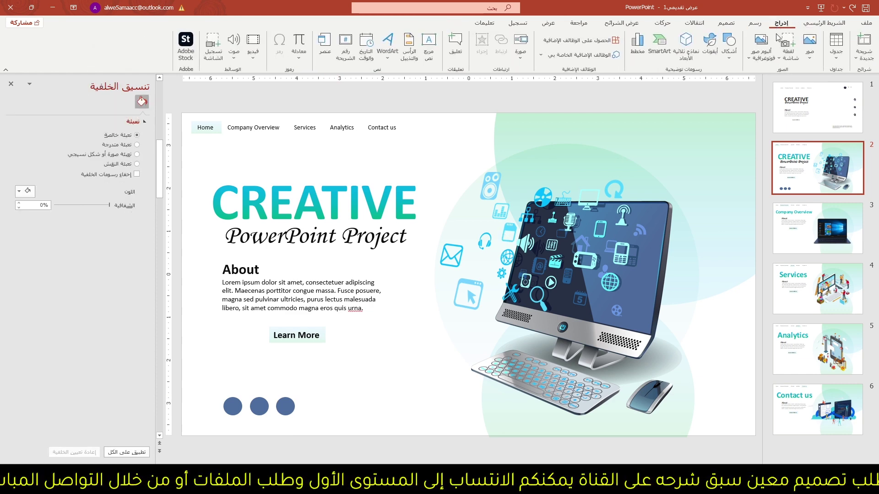
pyautogui.click(735, 59)
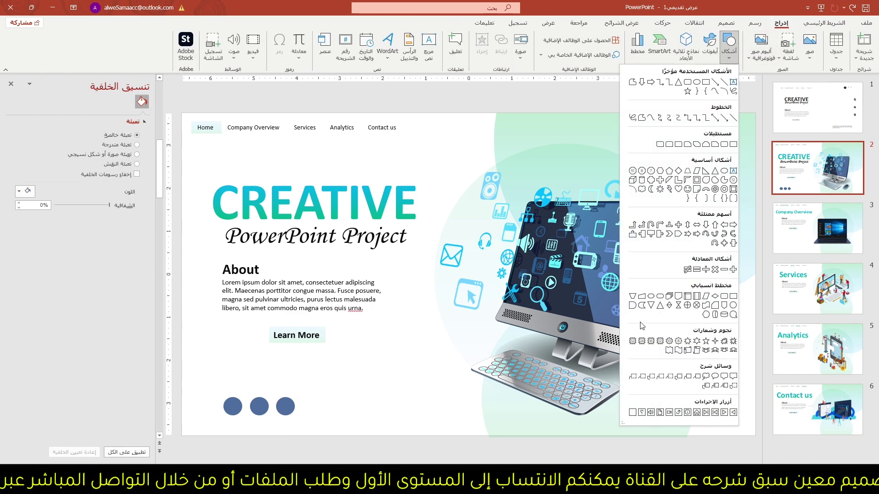
pyautogui.click(668, 234)
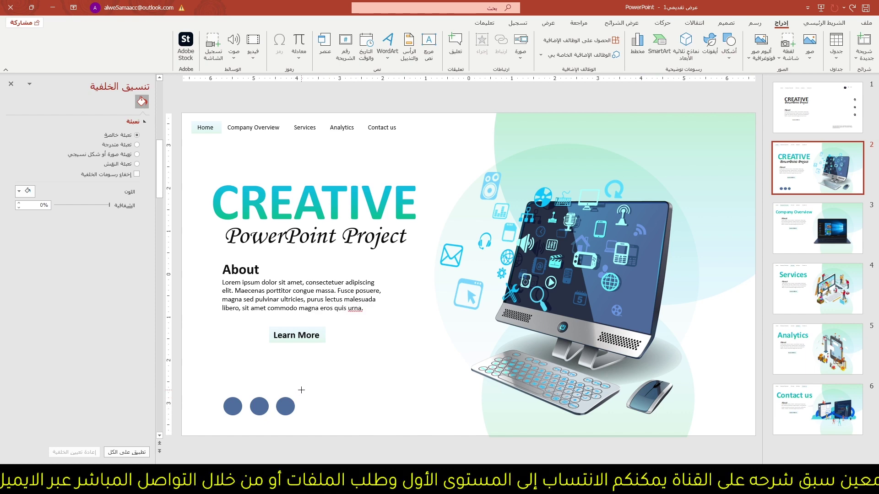
pyautogui.moveTo(305, 399); pyautogui.dragTo(328, 417)
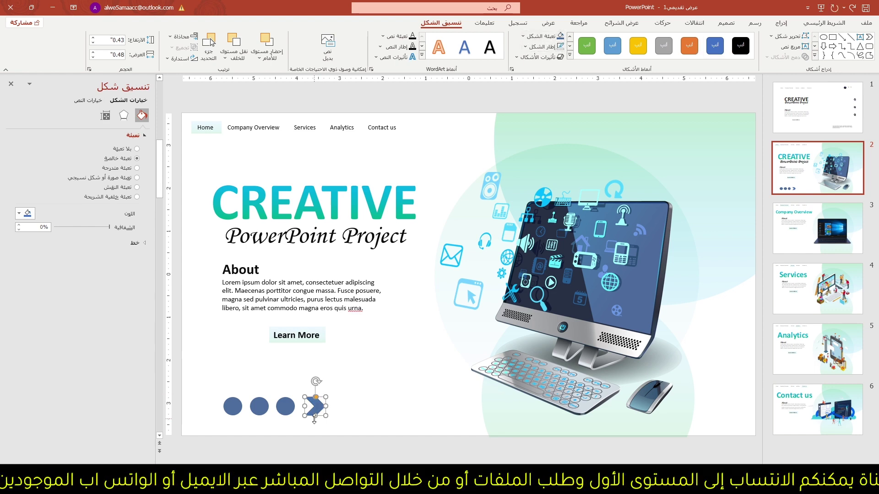
pyautogui.keyDown('ctrl'); pyautogui.scroll(5, 314, 419); pyautogui.keyUp('ctrl')
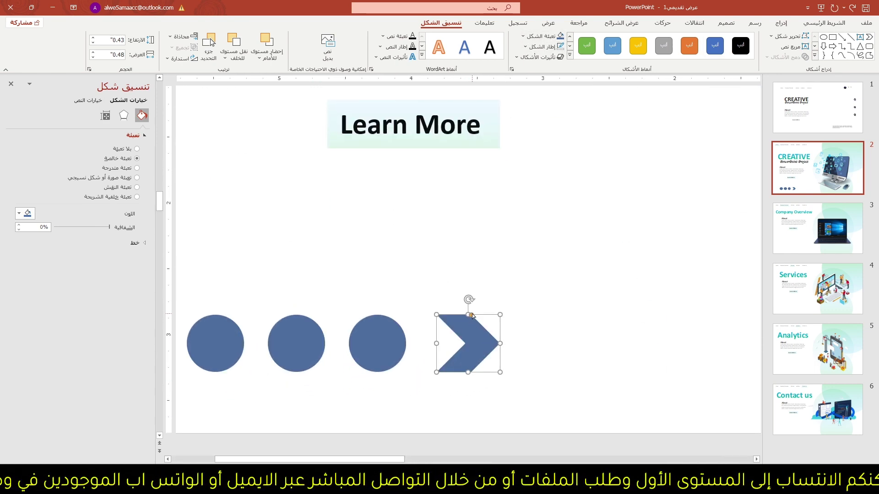
pyautogui.moveTo(464, 317); pyautogui.dragTo(465, 316)
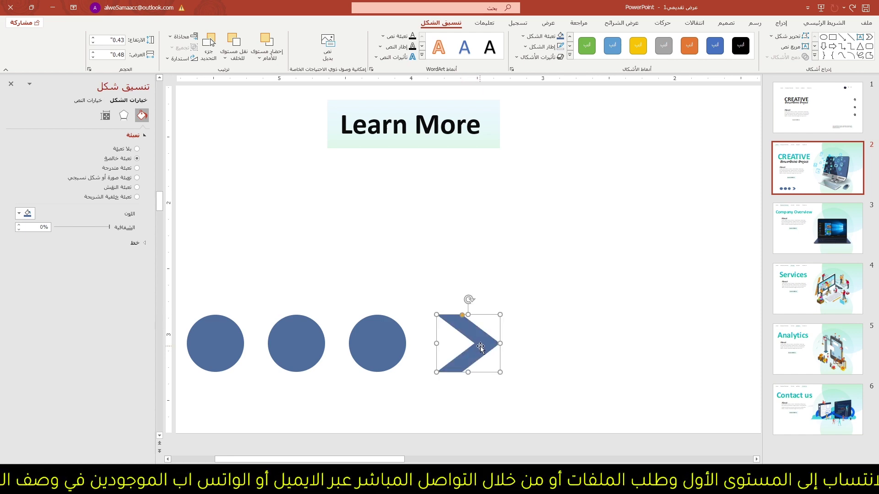
pyautogui.moveTo(480, 346); pyautogui.dragTo(473, 350)
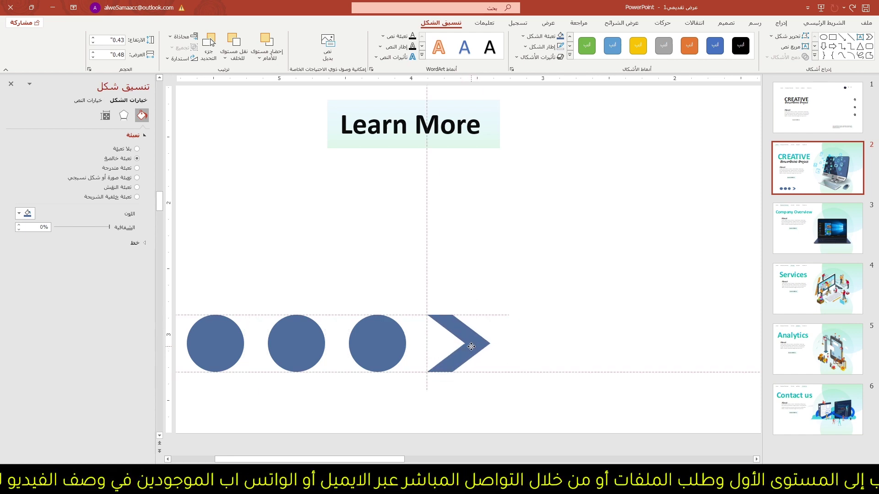
pyautogui.keyDown('ctrl'); pyautogui.scroll(-5, 473, 350); pyautogui.keyUp('ctrl')
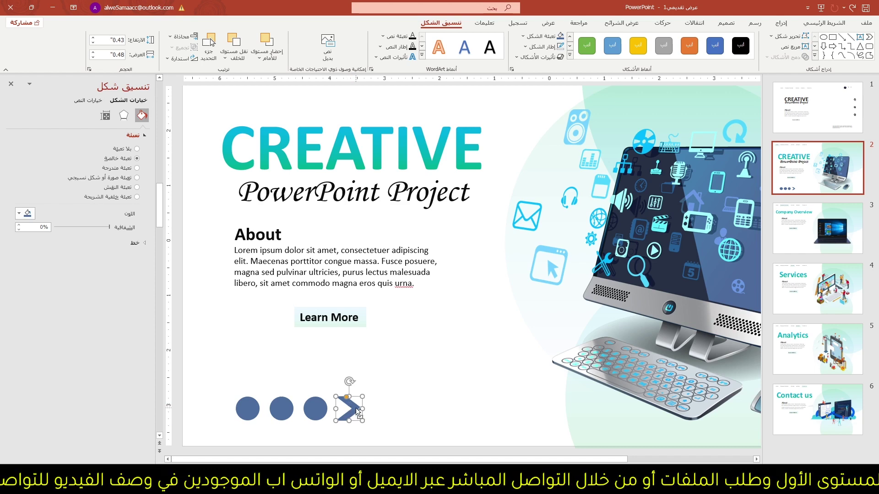
# - Copy the blue chevron to the left of the three dots and flip it horizontally to point left
pyautogui.moveTo(353, 407); pyautogui.dragTo(221, 410)
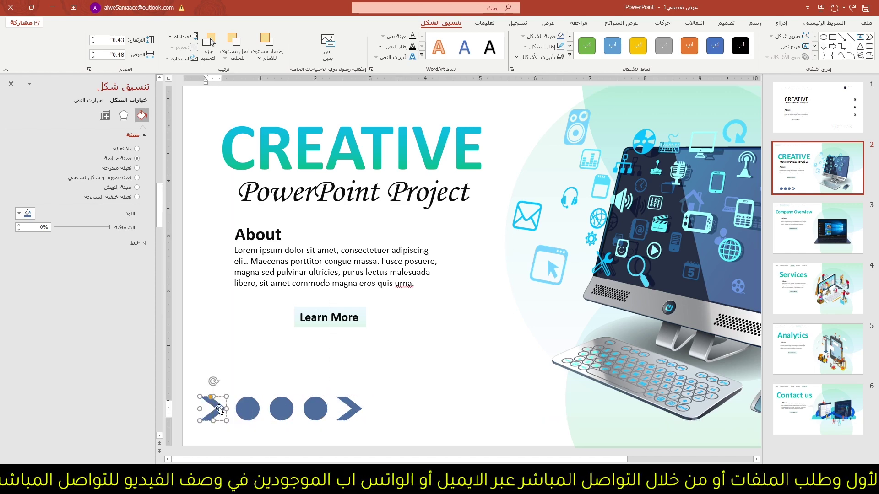
pyautogui.click(180, 58)
pyautogui.click(153, 109)
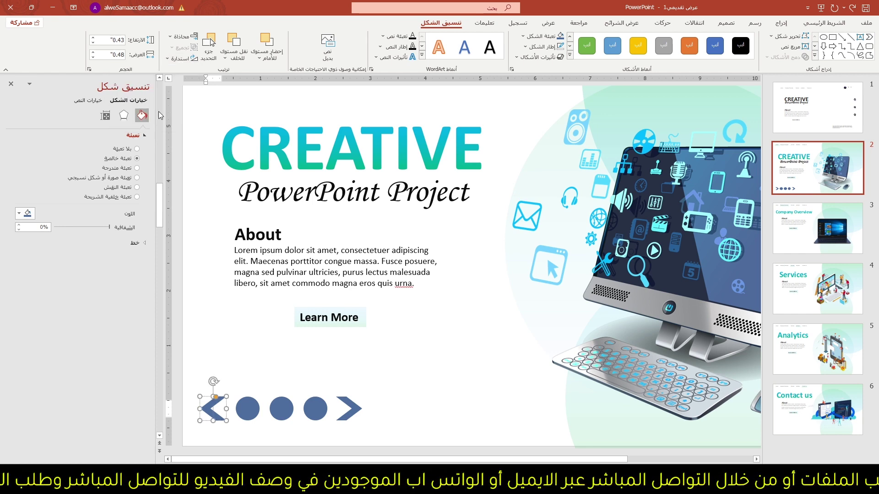
pyautogui.click(246, 409)
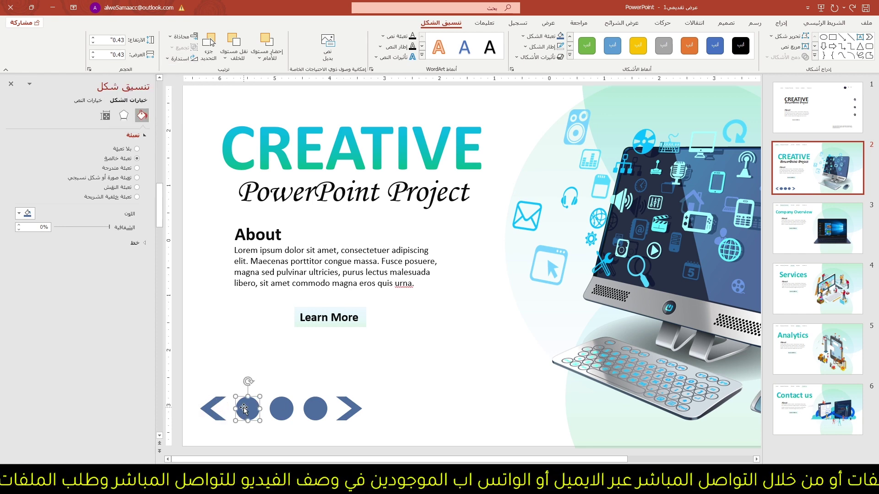
pyautogui.scroll(-1, 245, 411)
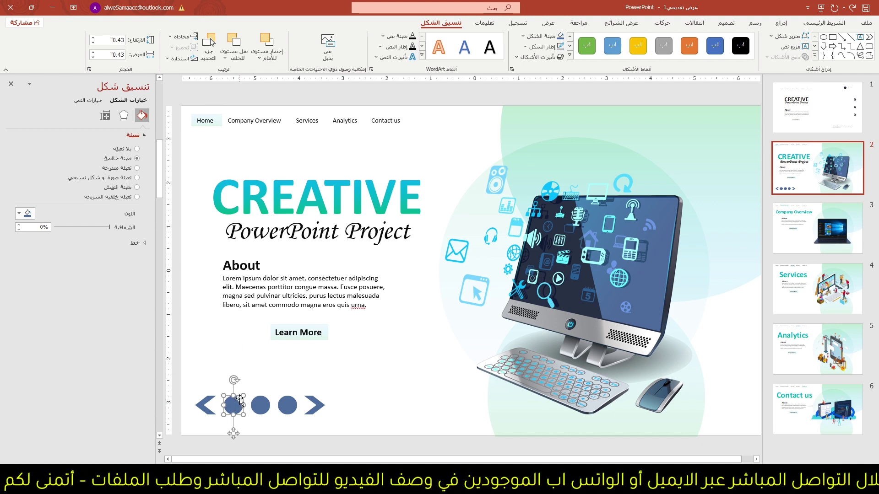
# - Give the first slider dot a sampled outline colour, no fill and a 2.25 pt outline
pyautogui.click(542, 47)
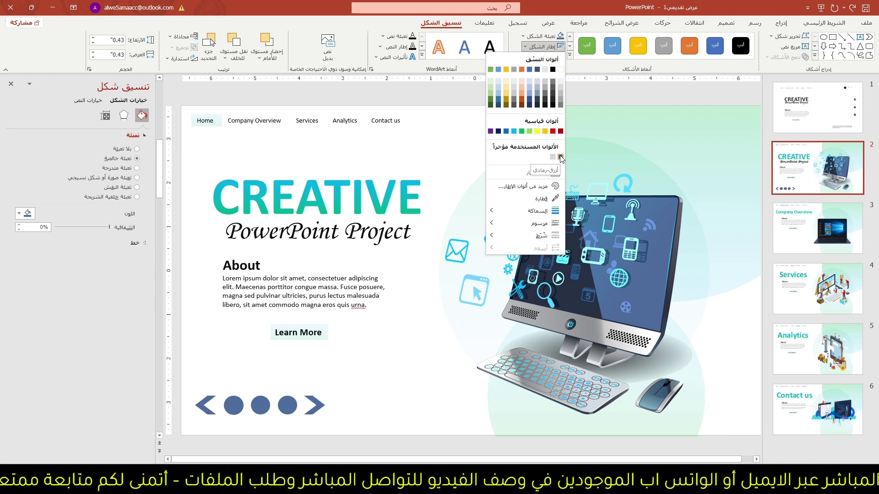
pyautogui.click(542, 198)
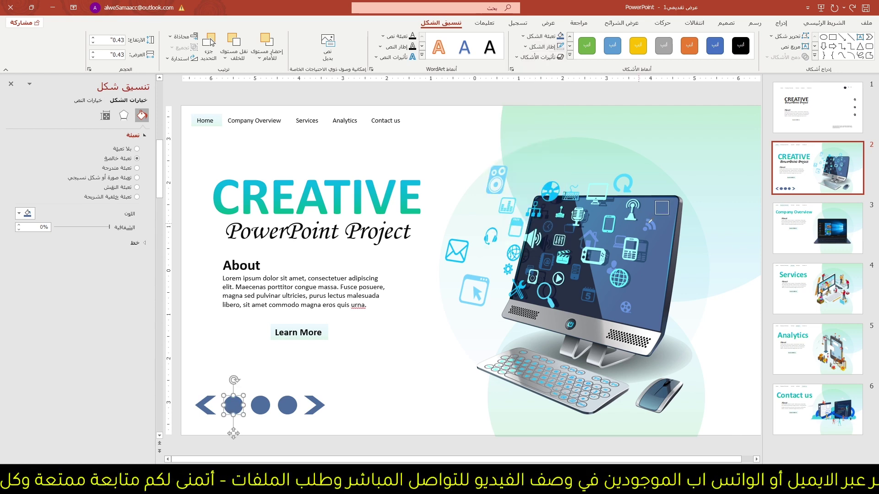
pyautogui.click(545, 35)
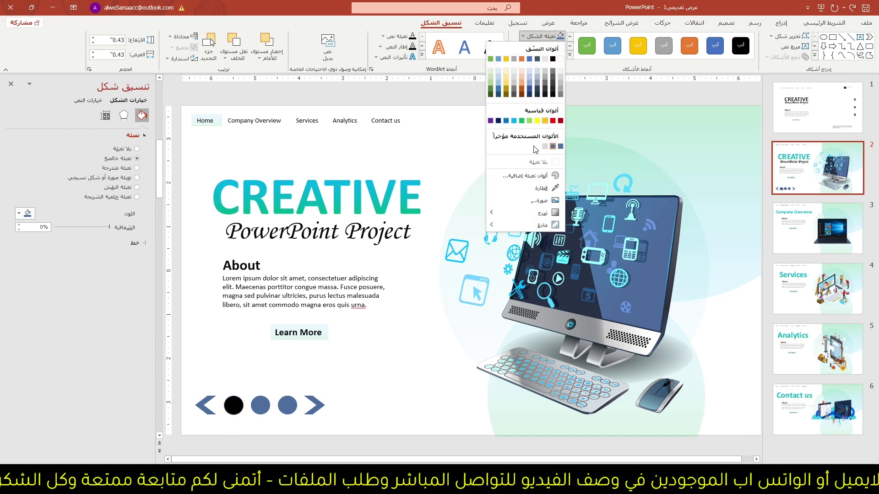
pyautogui.click(539, 162)
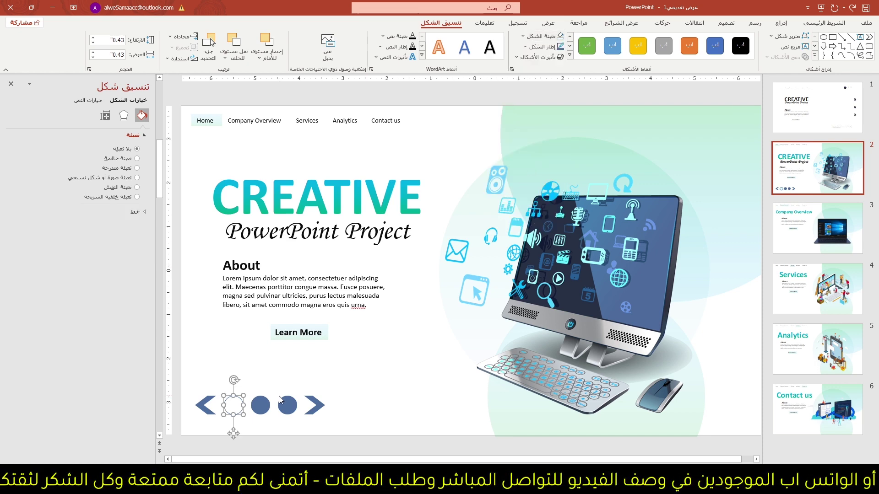
pyautogui.click(541, 46)
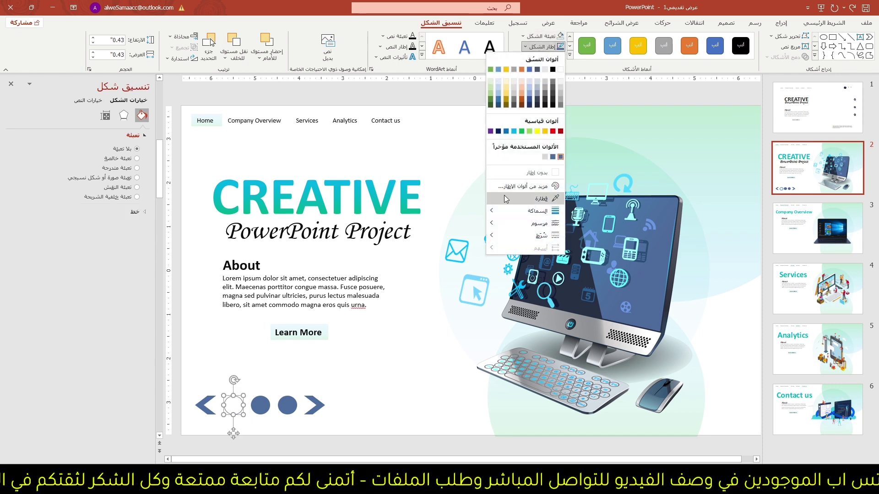
pyautogui.moveTo(526, 211)
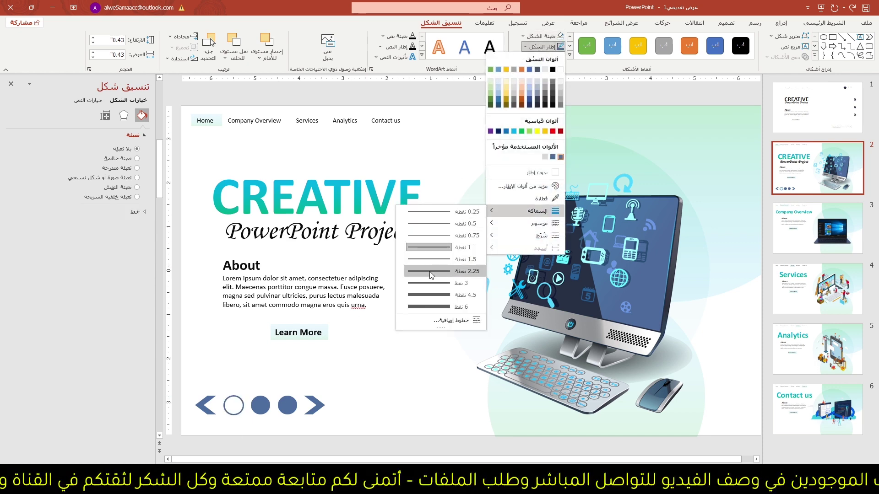
pyautogui.click(429, 271)
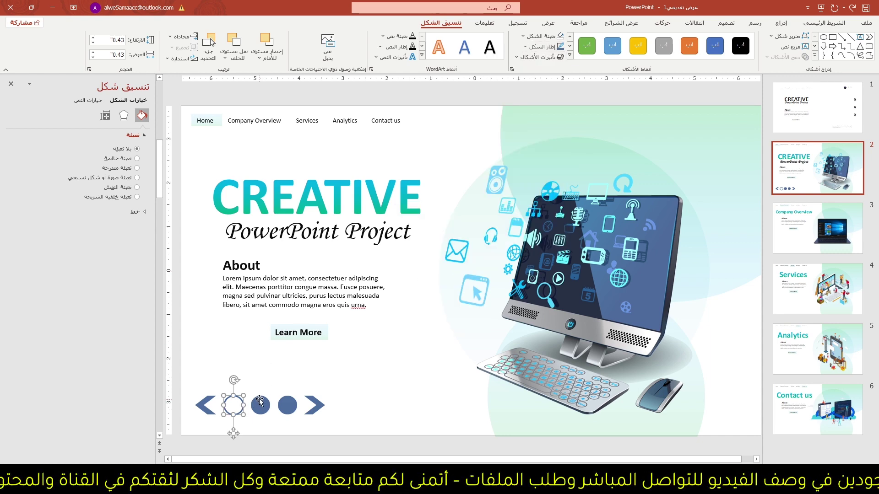
pyautogui.click(276, 373)
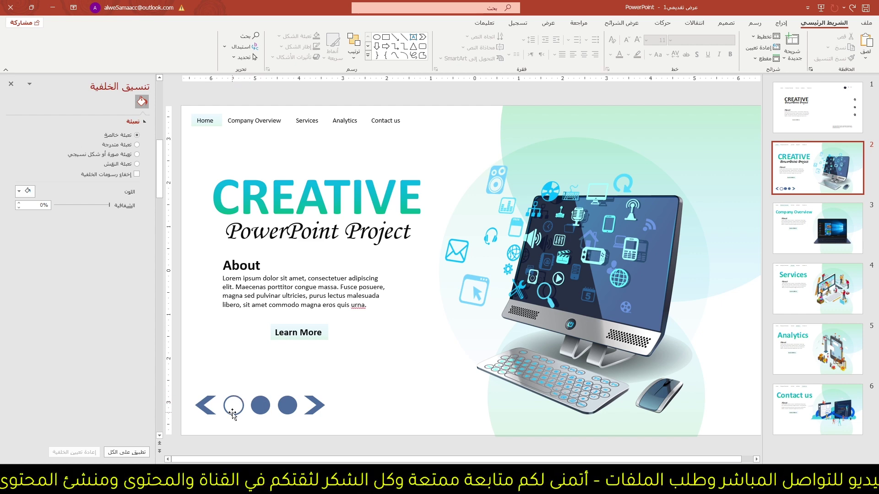
pyautogui.click(241, 402)
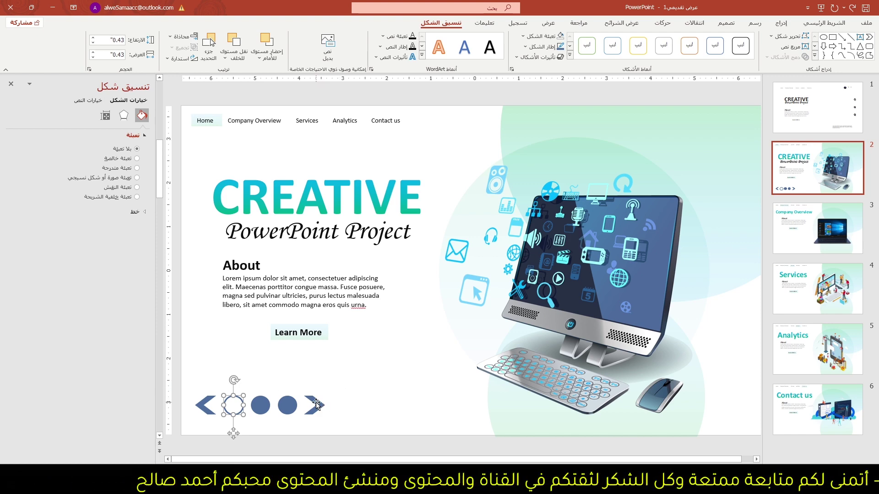
pyautogui.click(355, 384)
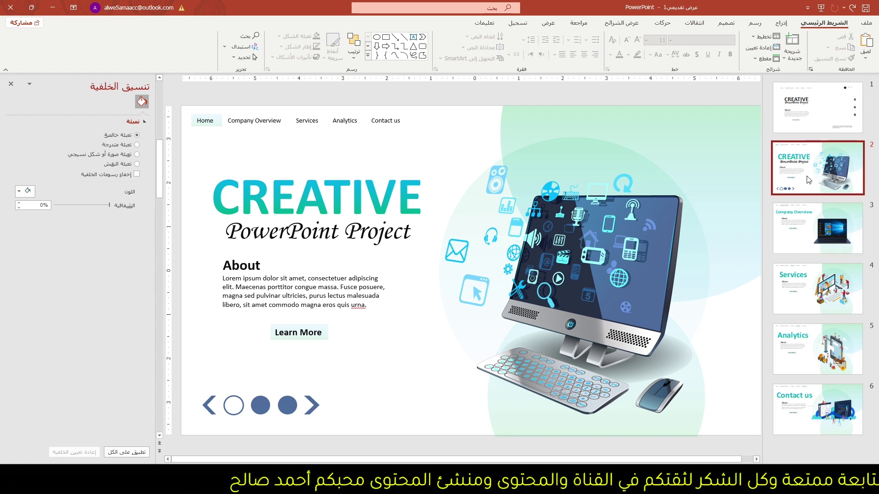
# - Duplicate slide 2, then duplicate the new slide 3 to create slide 4
pyautogui.rightClick(818, 180)
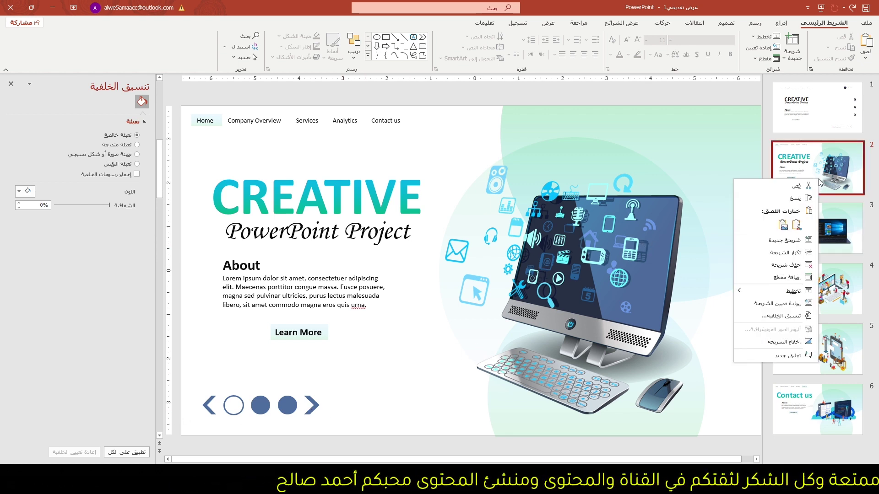
pyautogui.click(789, 253)
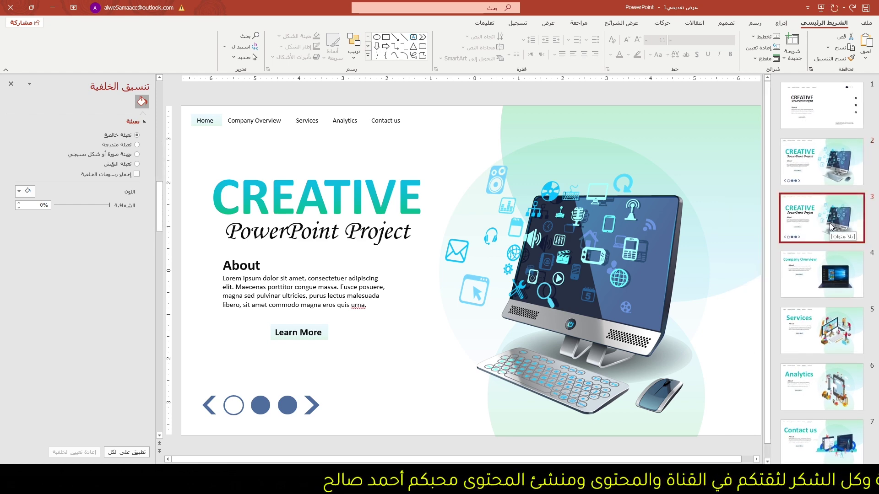
pyautogui.rightClick(829, 223)
pyautogui.click(792, 298)
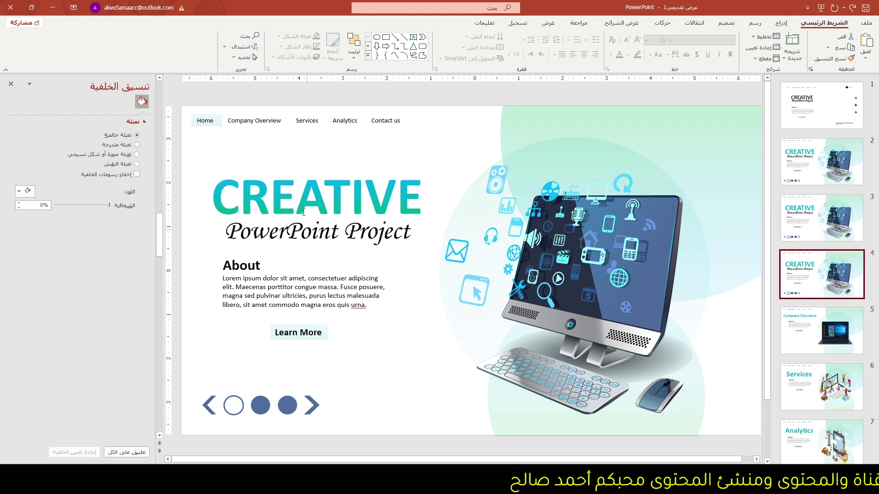
# - On slide 3, swap the dots so the hollow ring sits in the second position
pyautogui.click(827, 233)
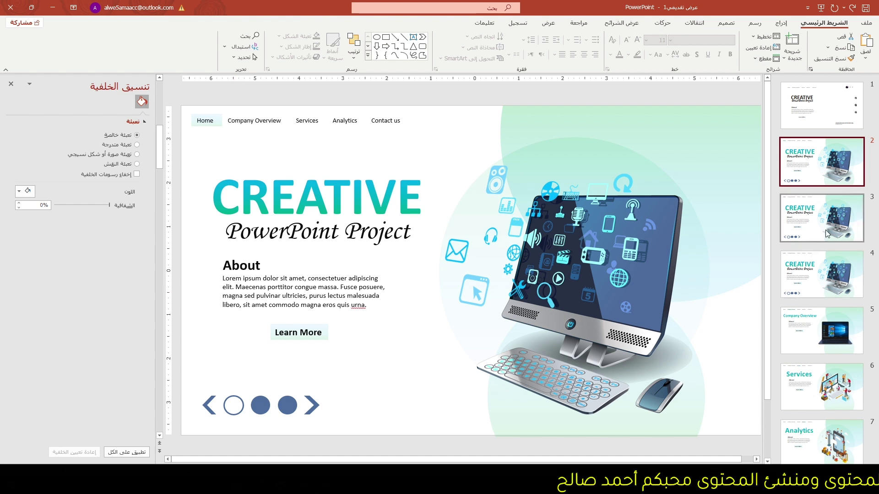
pyautogui.click(258, 403)
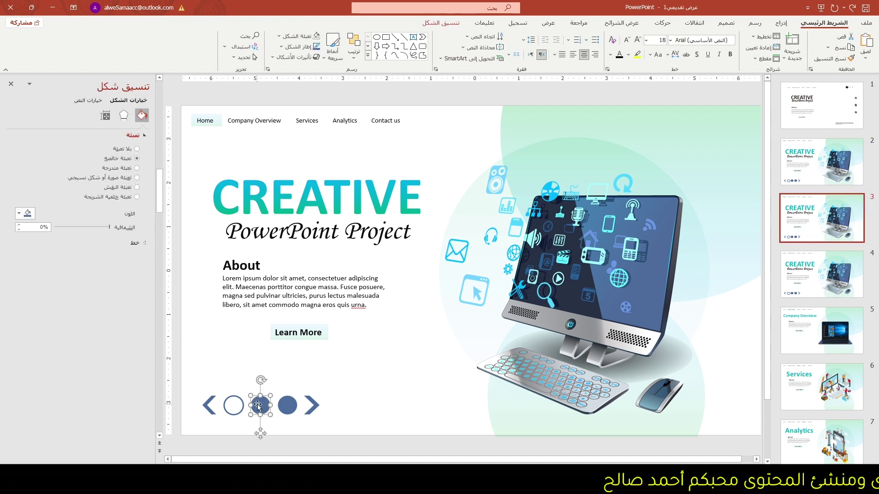
pyautogui.moveTo(258, 405); pyautogui.dragTo(242, 376)
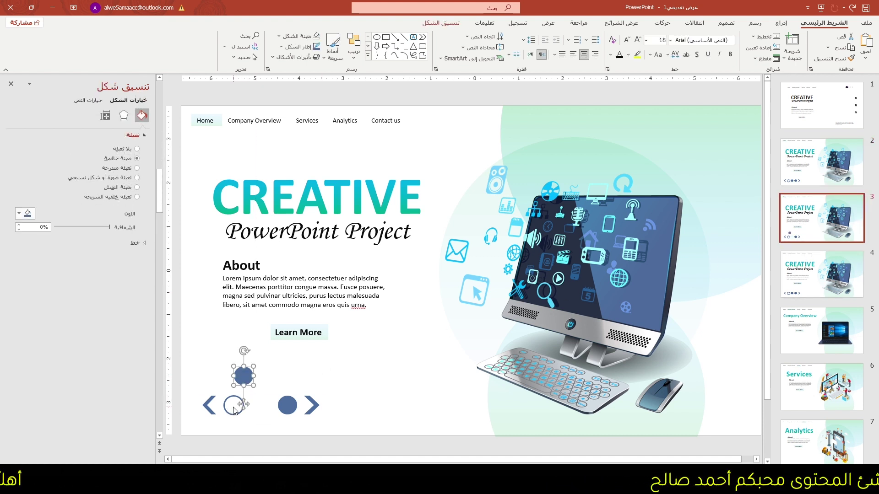
pyautogui.click(230, 410)
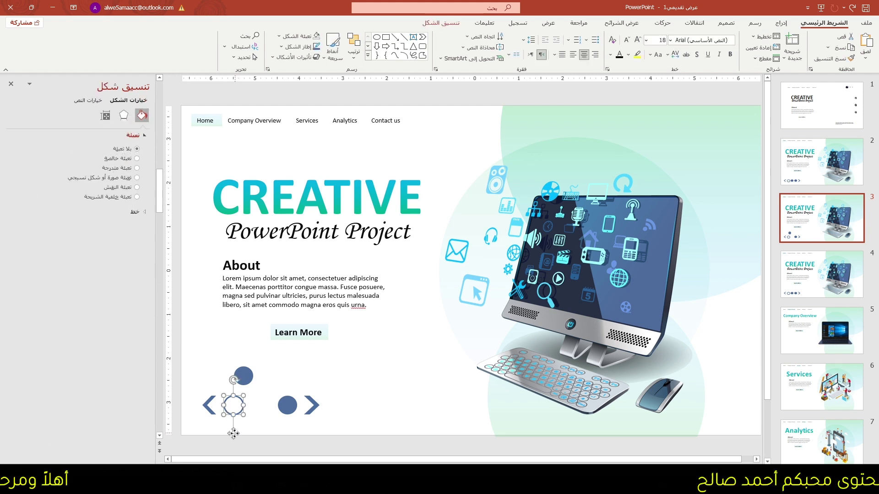
pyautogui.moveTo(231, 435); pyautogui.dragTo(257, 435)
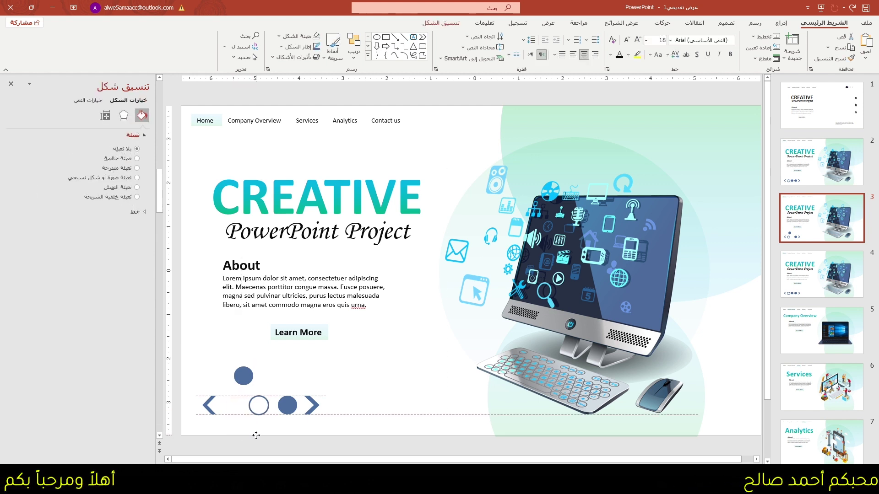
pyautogui.moveTo(244, 376); pyautogui.dragTo(231, 400)
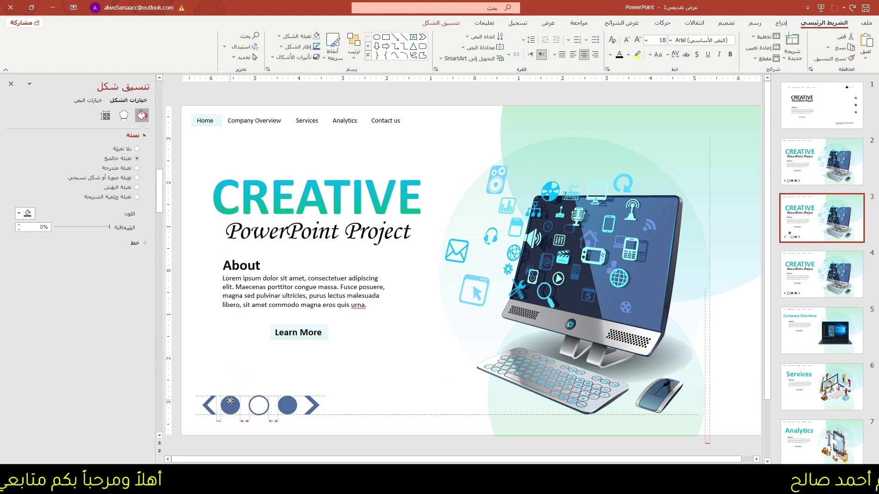
pyautogui.moveTo(230, 400); pyautogui.dragTo(230, 401)
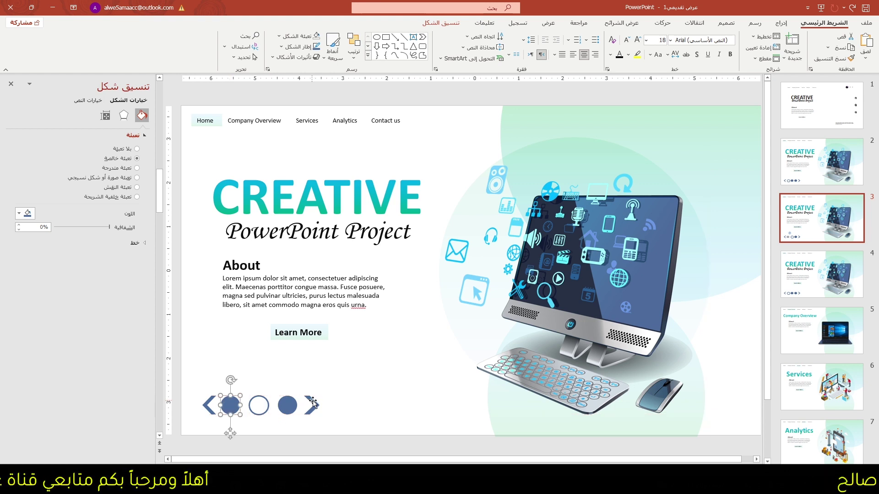
# - On slide 4, shift the filled dots left and put the hollow ring third, then return to slide 2
pyautogui.click(821, 274)
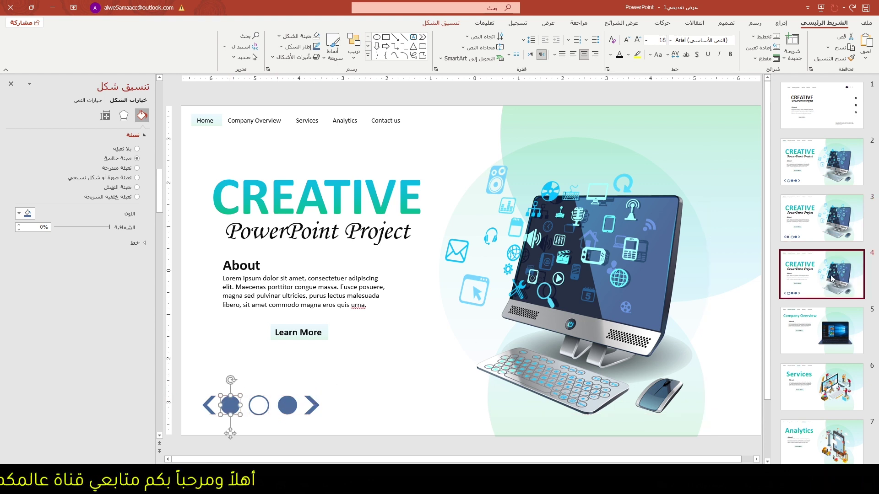
pyautogui.click(256, 402)
pyautogui.keyDown('shift'); pyautogui.click(289, 406); pyautogui.keyUp('shift')
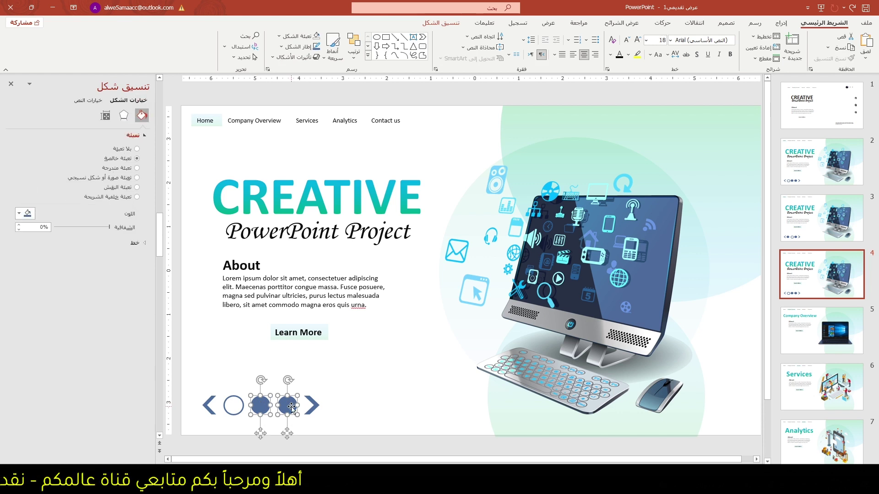
pyautogui.moveTo(290, 406); pyautogui.dragTo(259, 407)
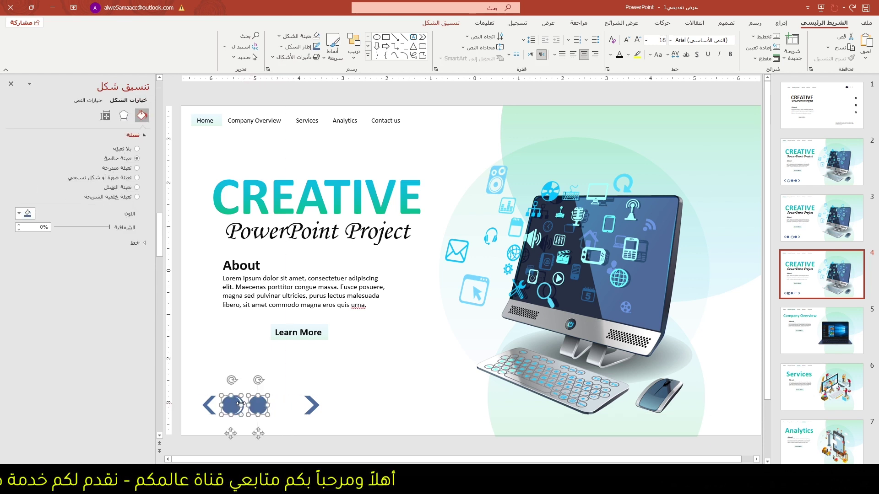
pyautogui.click(243, 404)
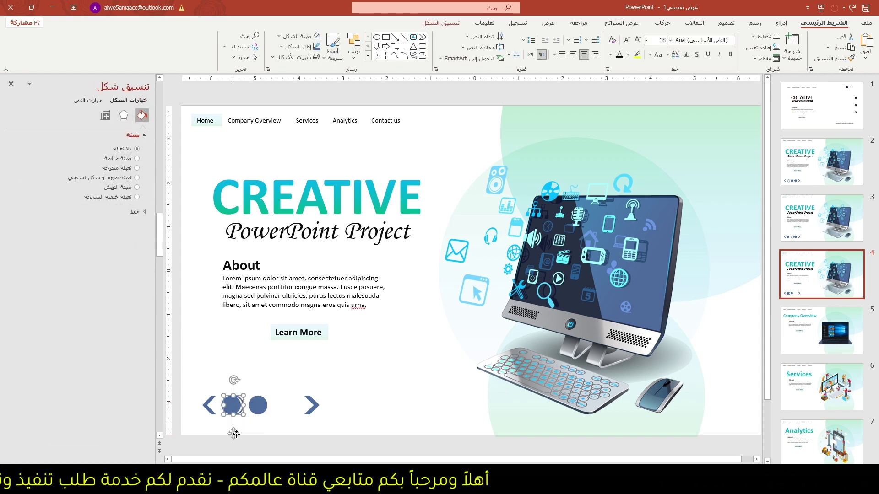
pyautogui.moveTo(258, 415); pyautogui.dragTo(284, 434)
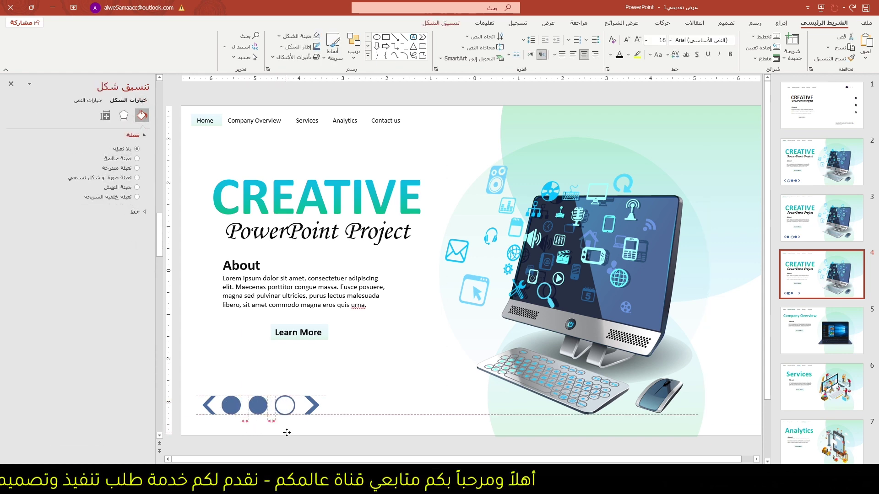
pyautogui.click(805, 176)
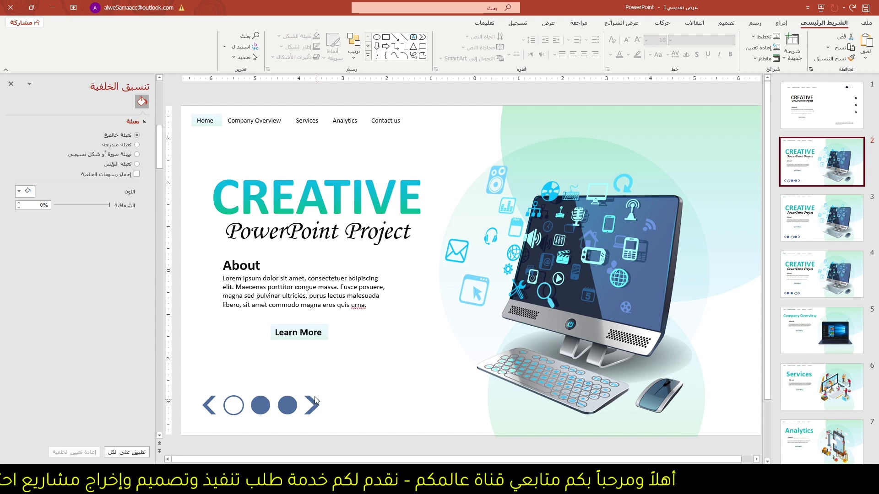
# - Hyperlink slide 2's right arrow to slide 3 through the Action settings
pyautogui.click(312, 406)
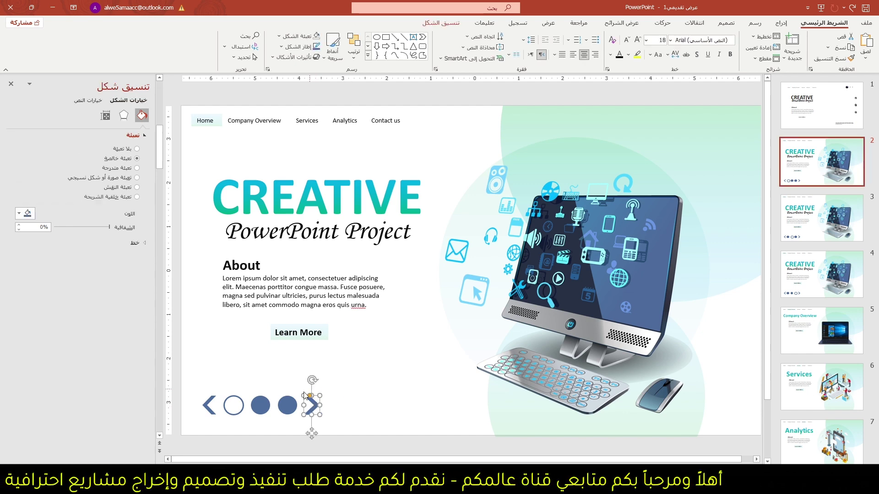
pyautogui.click(781, 23)
pyautogui.click(481, 46)
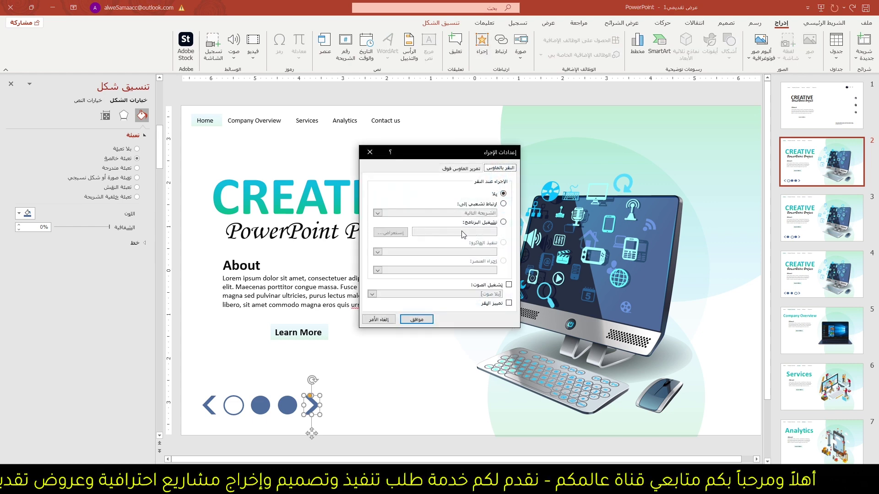
pyautogui.click(480, 205)
pyautogui.click(476, 213)
pyautogui.click(453, 272)
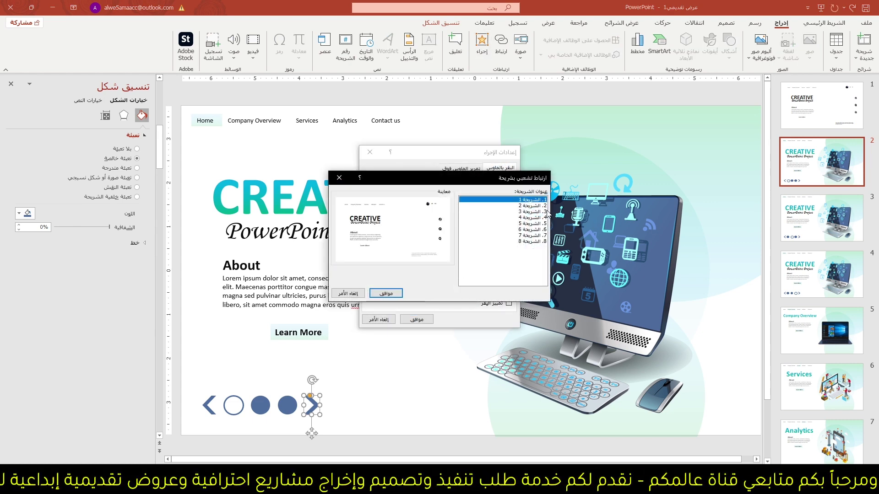
pyautogui.click(532, 212)
pyautogui.click(386, 293)
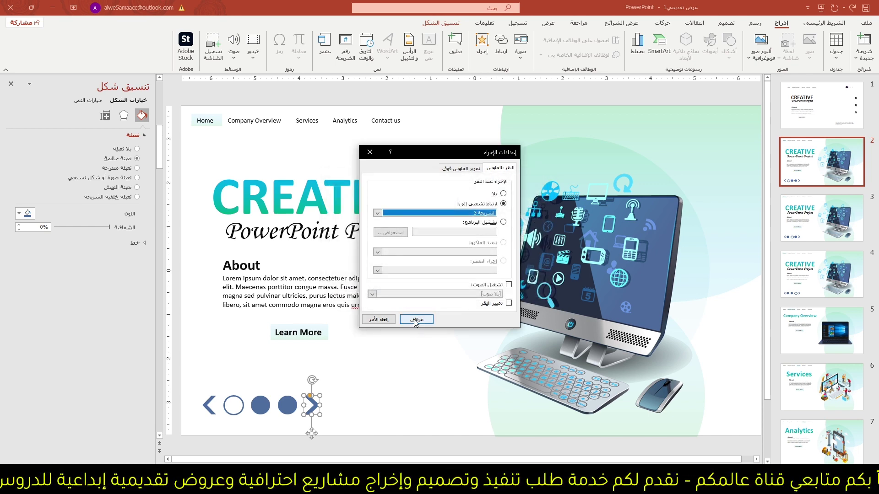
pyautogui.click(416, 320)
# - Hyperlink slide 3's left arrow back to slide 2
pyautogui.click(810, 223)
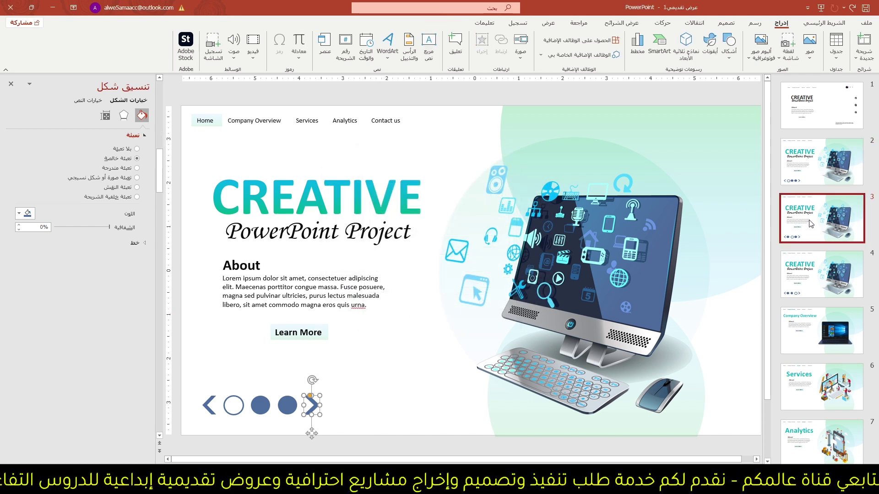
pyautogui.click(207, 401)
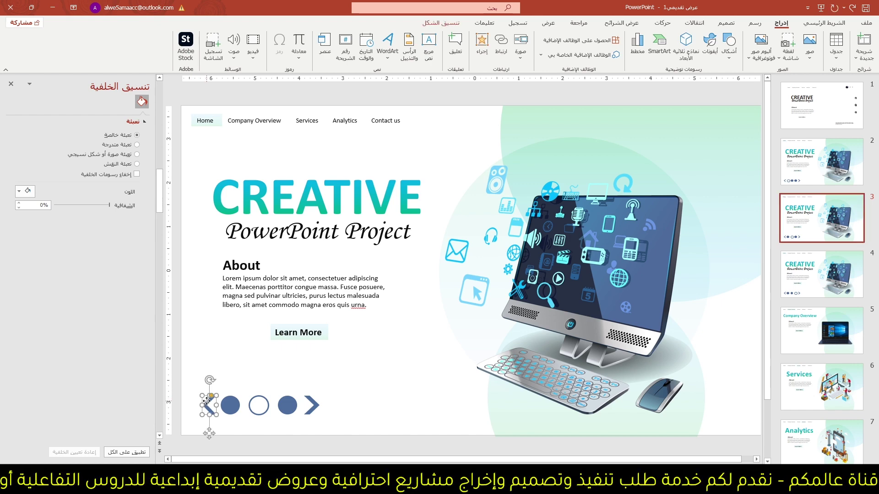
pyautogui.click(482, 44)
pyautogui.click(503, 204)
pyautogui.click(487, 213)
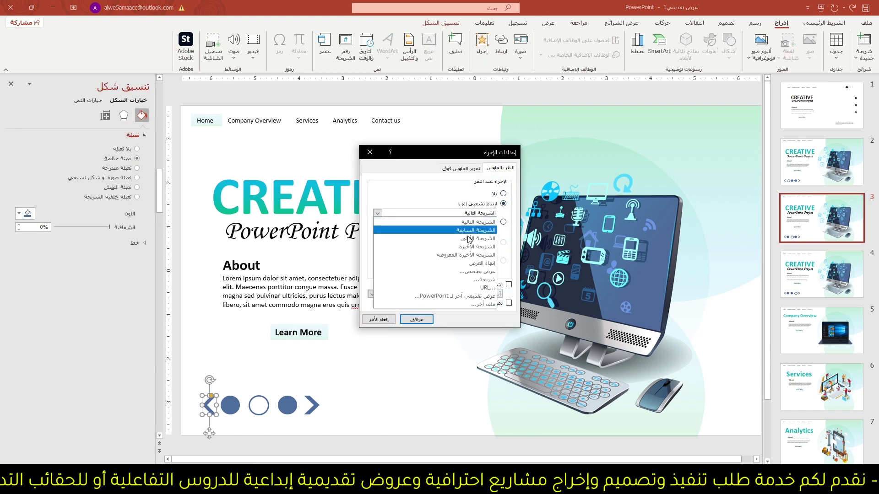
pyautogui.click(464, 280)
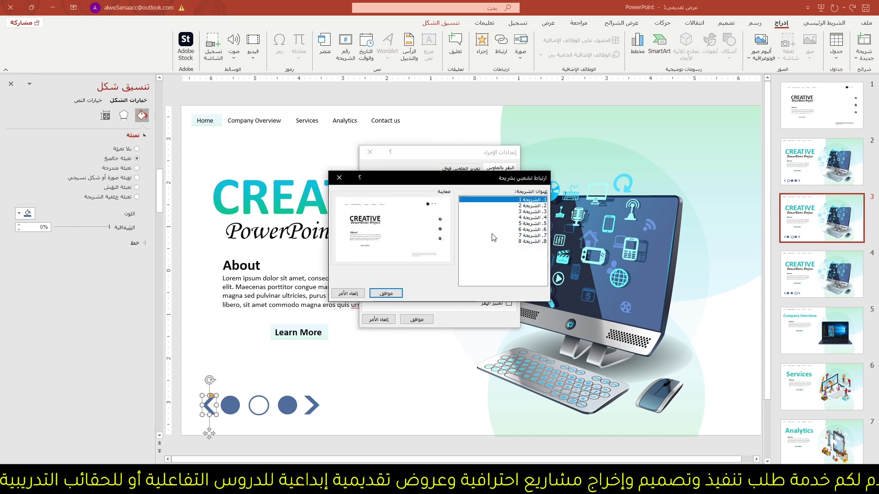
pyautogui.click(531, 205)
pyautogui.click(386, 294)
pyautogui.click(416, 318)
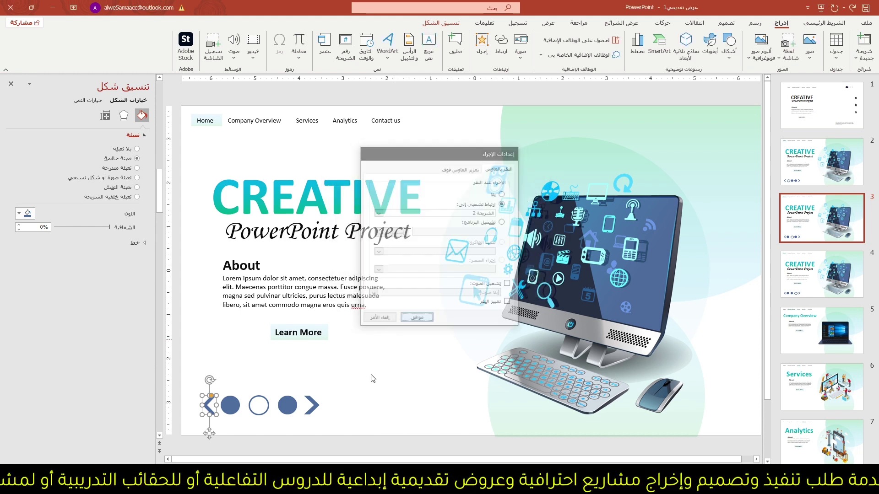
# - Hyperlink slide 3's right arrow forward to slide 4
pyautogui.click(312, 405)
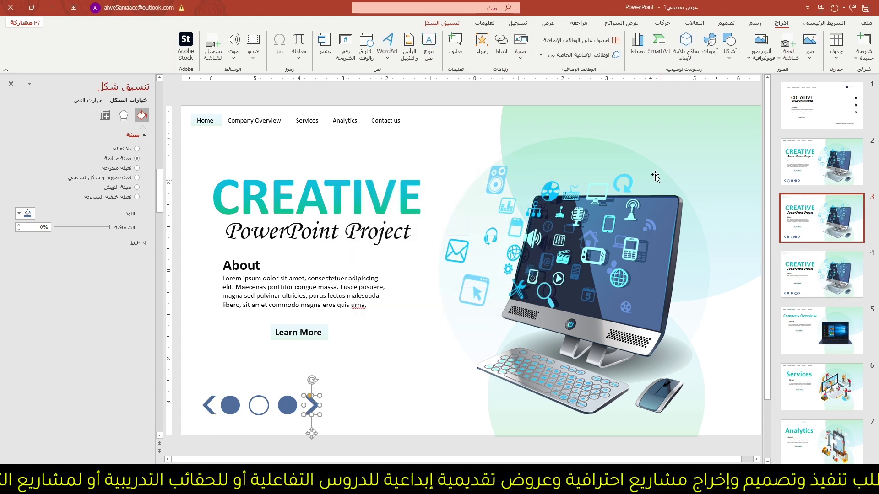
pyautogui.click(482, 43)
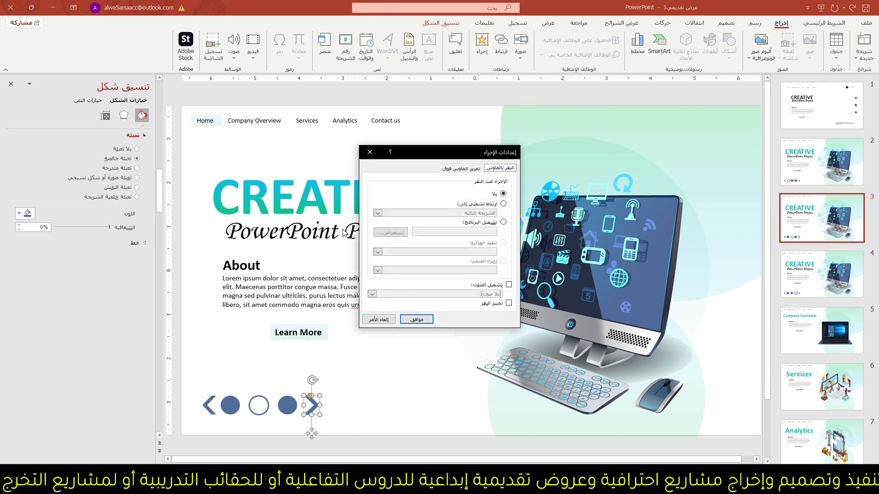
pyautogui.click(504, 203)
pyautogui.click(453, 212)
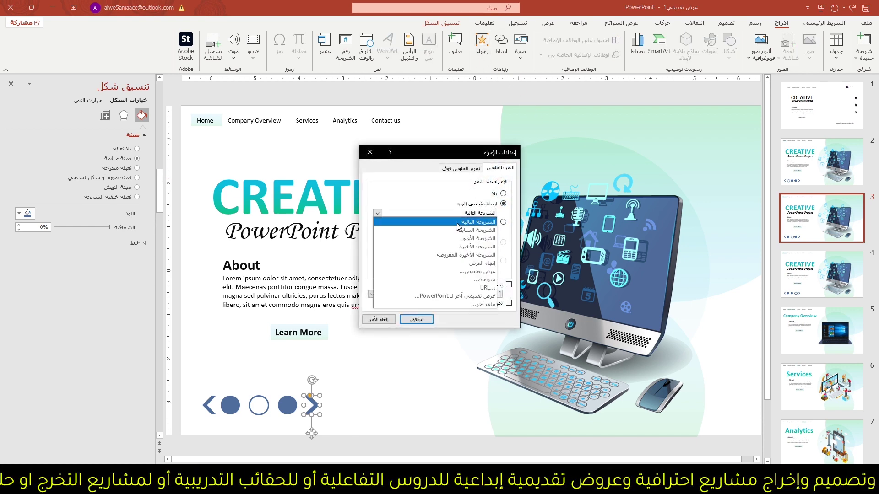
pyautogui.click(452, 280)
pyautogui.click(529, 218)
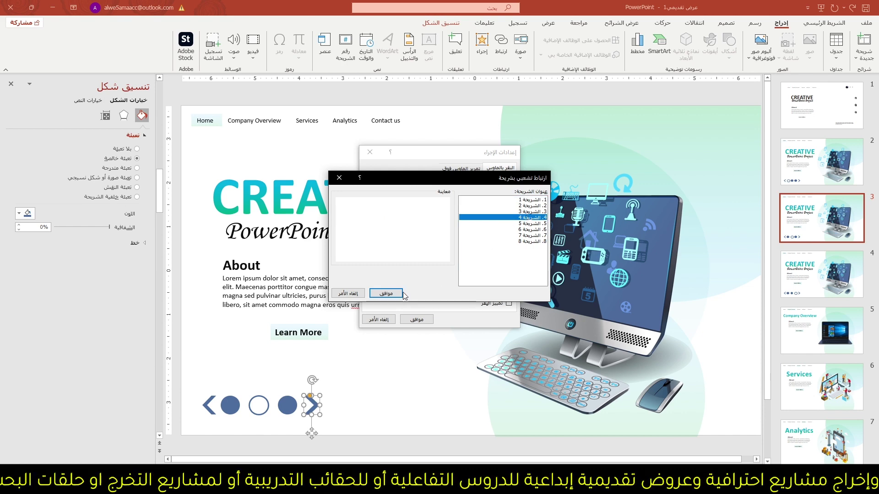
pyautogui.click(402, 294)
pyautogui.click(417, 319)
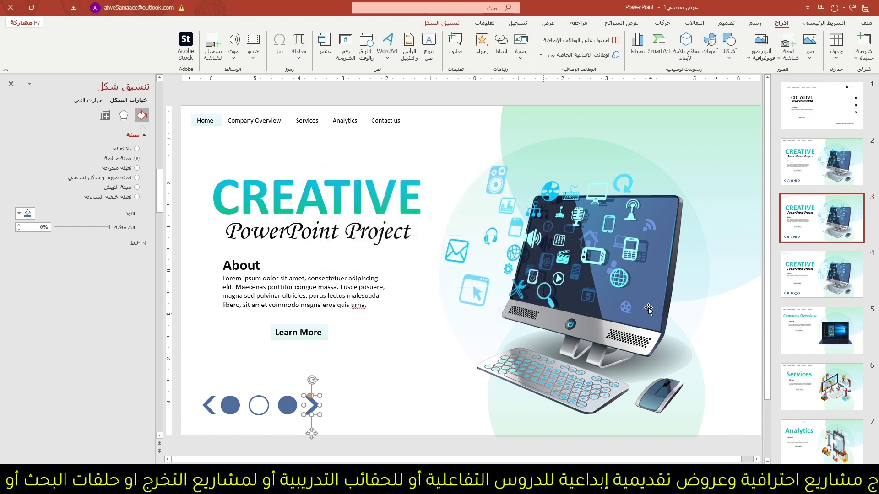
pyautogui.click(805, 279)
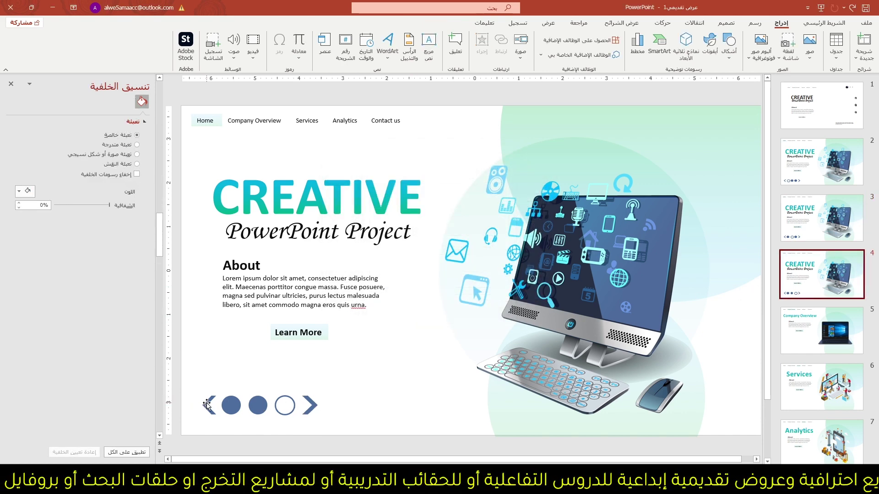
# - Hyperlink slide 4's left arrow to a chosen slide via Action settings, then return to slide 1
pyautogui.click(207, 404)
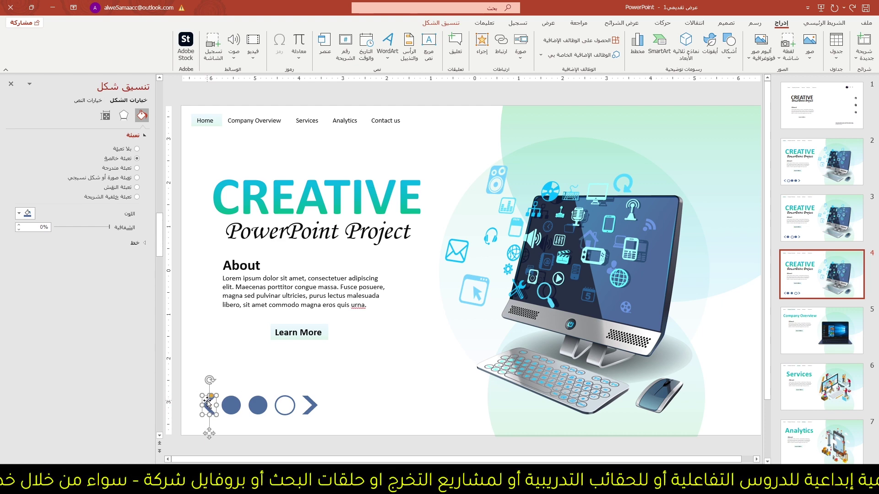
pyautogui.click(482, 44)
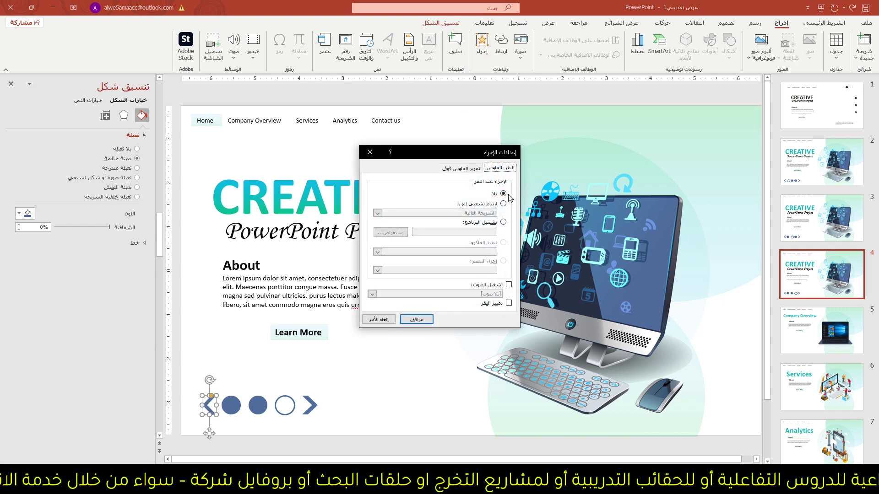
pyautogui.click(492, 204)
pyautogui.click(486, 214)
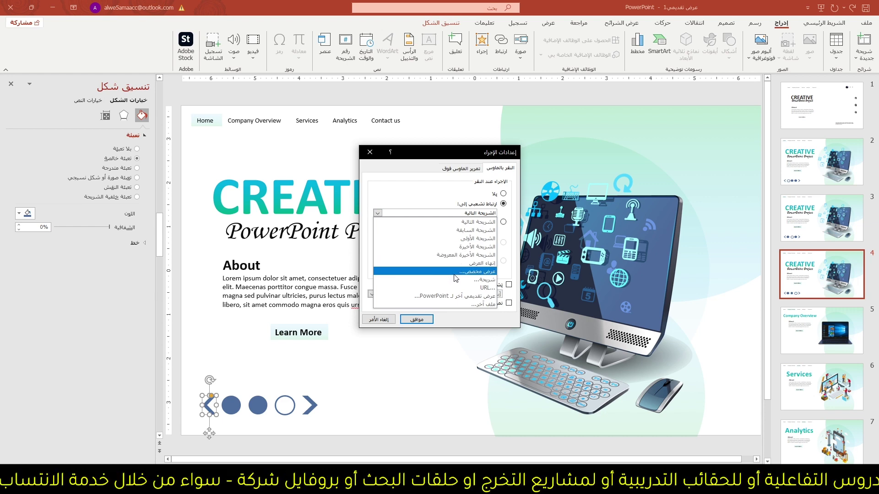
pyautogui.click(457, 285)
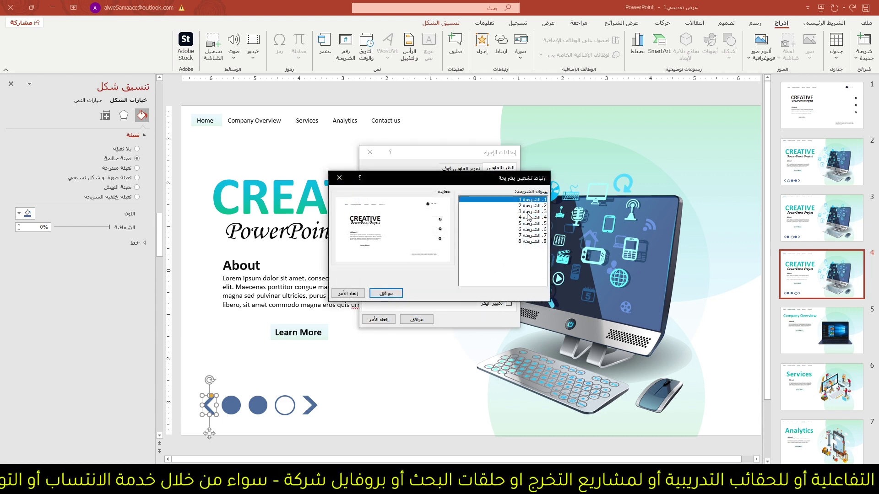
pyautogui.click(529, 217)
pyautogui.click(386, 293)
pyautogui.click(417, 319)
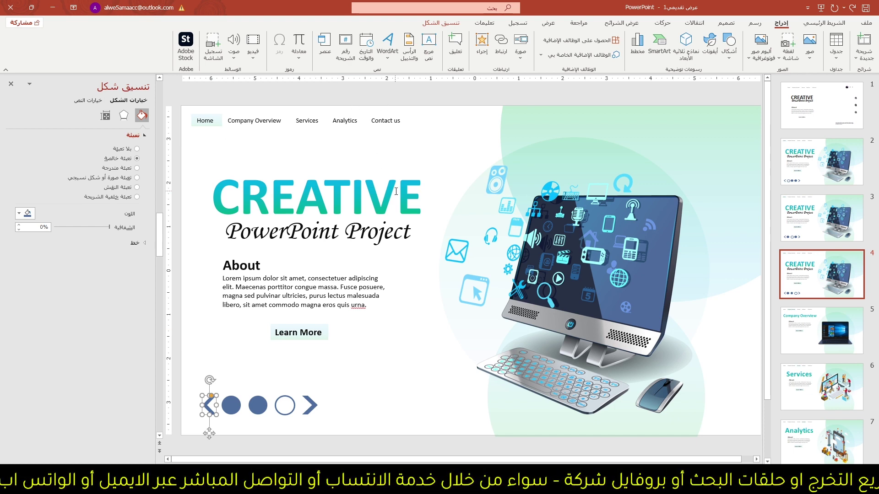
pyautogui.press('pageup')
pyautogui.press('pageup')
pyautogui.press('pageup')
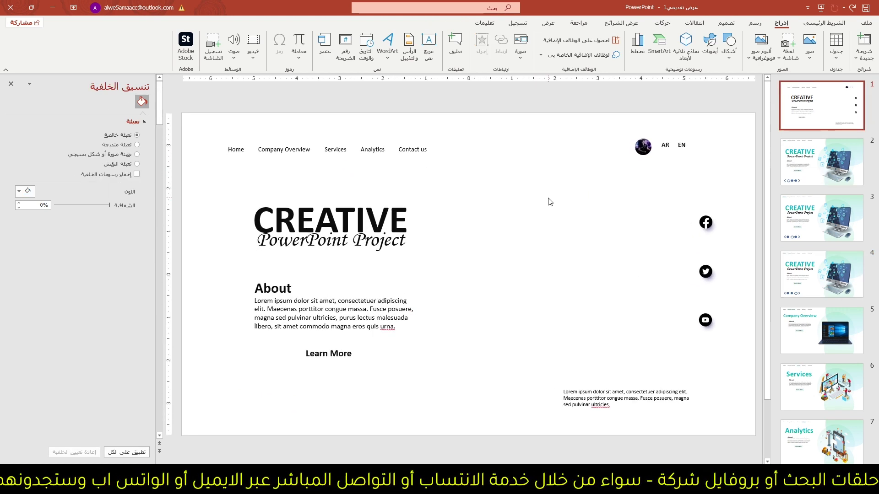
# - Paste slide 1's small Lorem ipsum caption into slide 2's bottom-right corner and widen it to two lines
pyautogui.scroll(-2, 550, 202)
pyautogui.click(553, 364)
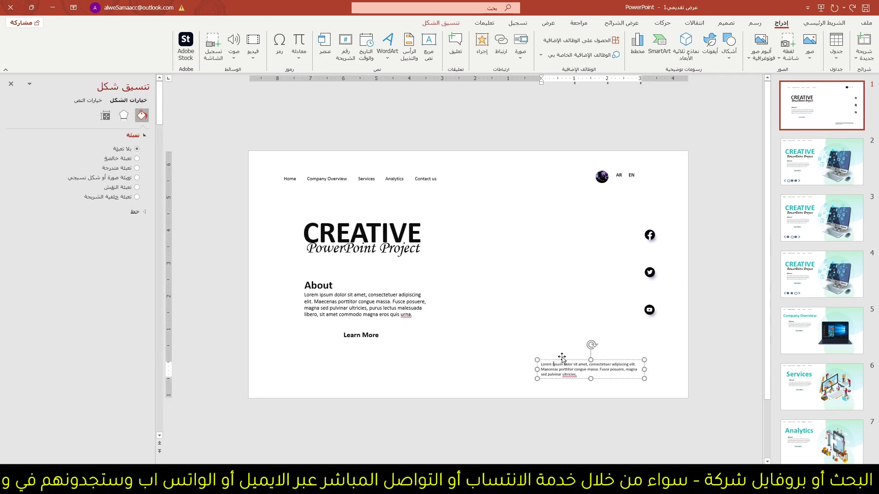
pyautogui.click(831, 180)
pyautogui.hotkey('ctrl', 'v')
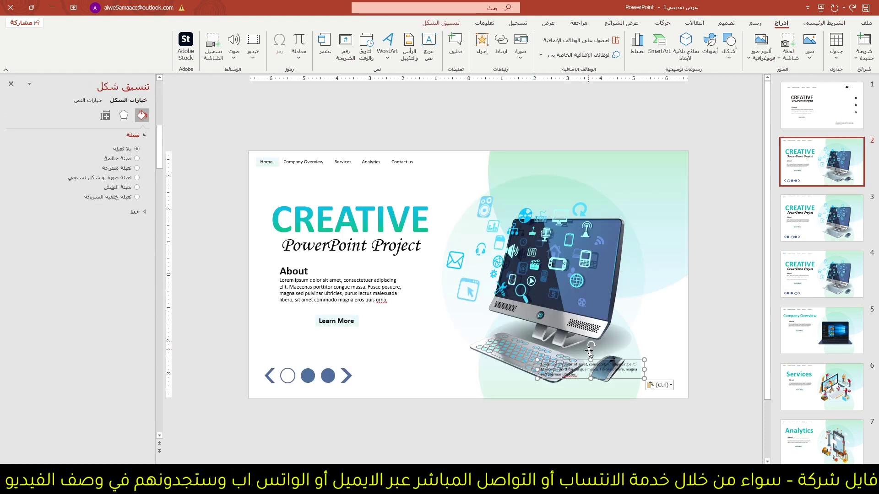
pyautogui.moveTo(599, 358); pyautogui.dragTo(645, 379)
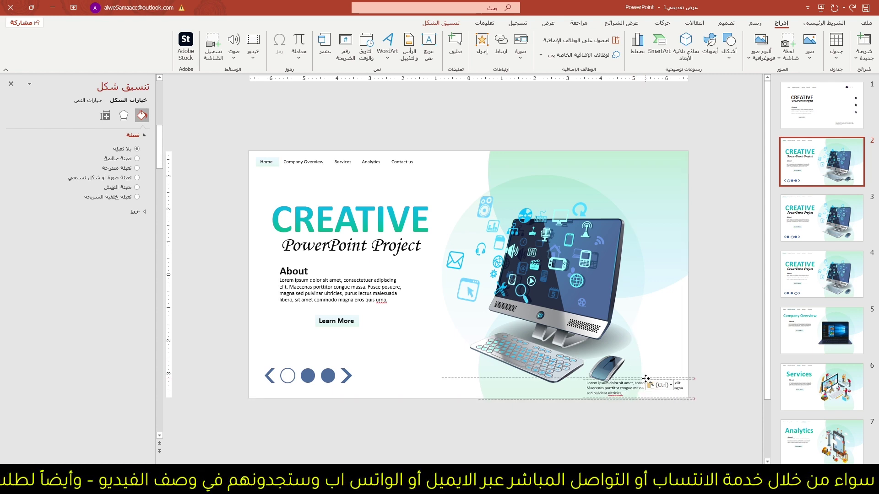
pyautogui.moveTo(645, 379); pyautogui.dragTo(645, 379)
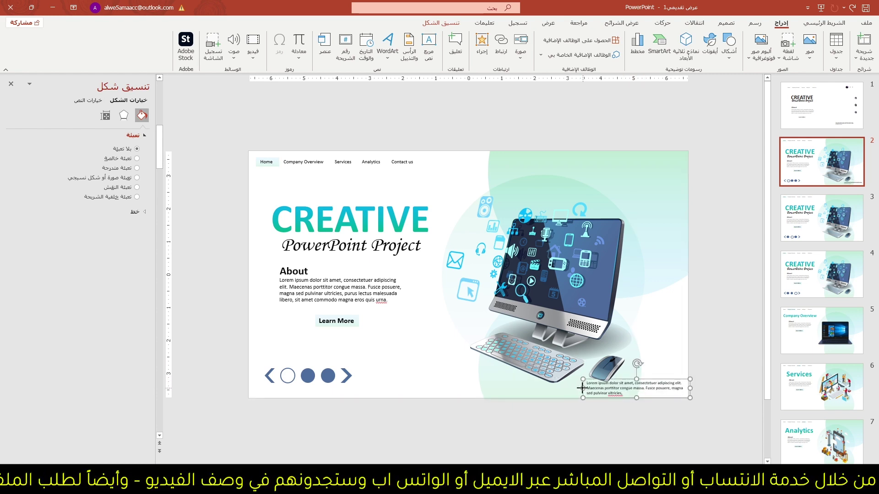
pyautogui.moveTo(582, 388)
pyautogui.mouseDown()
pyautogui.moveTo(534, 388)
pyautogui.moveTo(576, 383)
pyautogui.mouseUp()
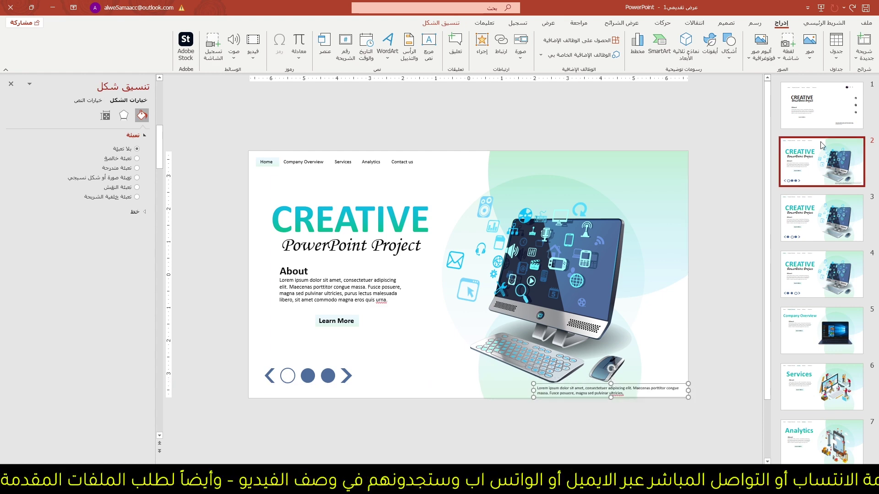
pyautogui.scroll(2, 568, 188)
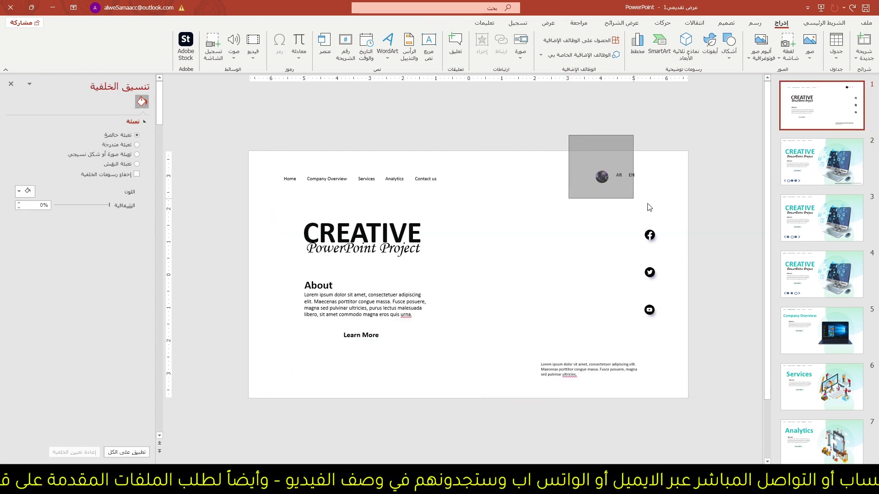
# - Paste the profile picture with the AR and EN labels onto slide 2's top right
pyautogui.moveTo(569, 141); pyautogui.dragTo(669, 208)
pyautogui.scroll(-2, 671, 211)
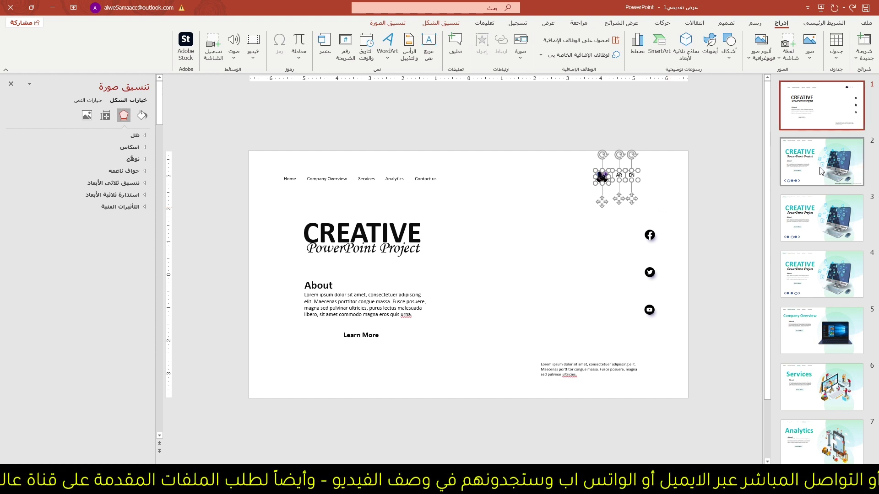
pyautogui.hotkey('ctrl', 'v')
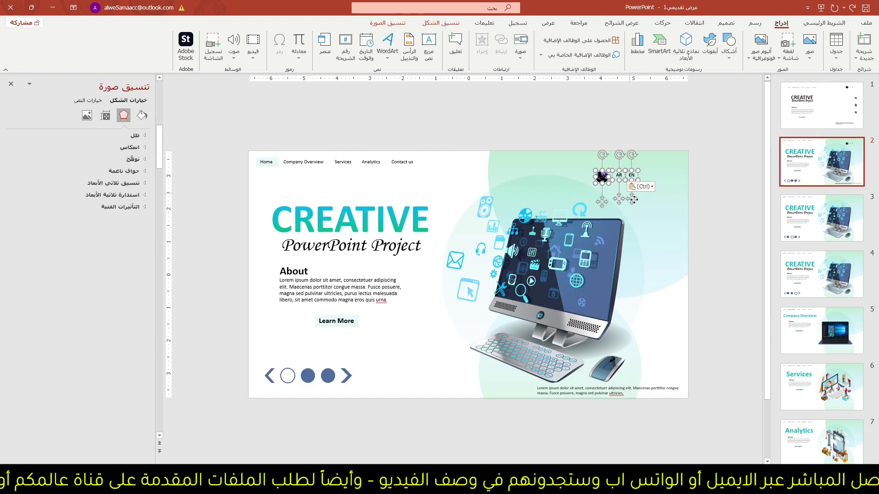
pyautogui.moveTo(643, 197); pyautogui.dragTo(677, 181)
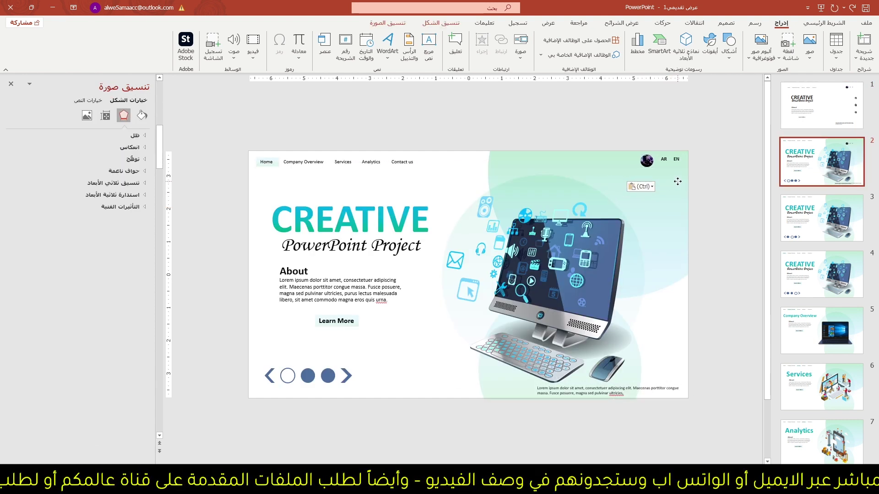
pyautogui.click(677, 182)
pyautogui.scroll(3, 677, 181)
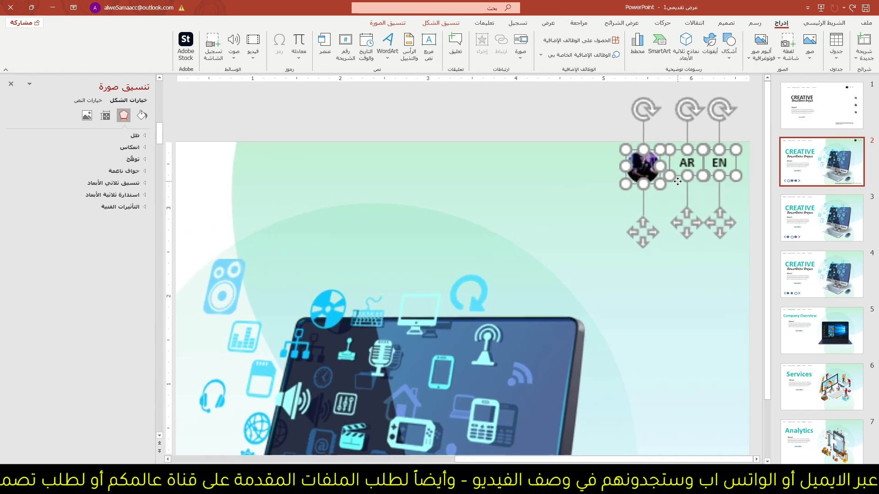
# - Align Middle the AR and EN labels with the profile picture
pyautogui.click(388, 23)
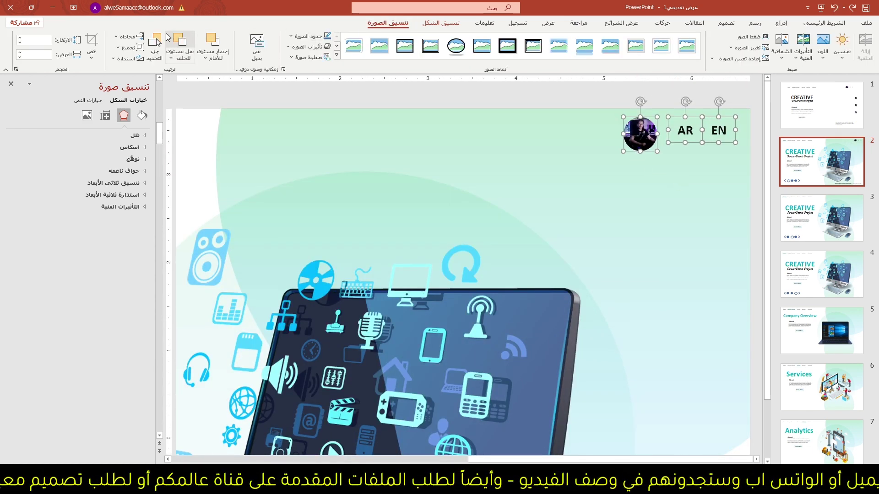
pyautogui.click(124, 37)
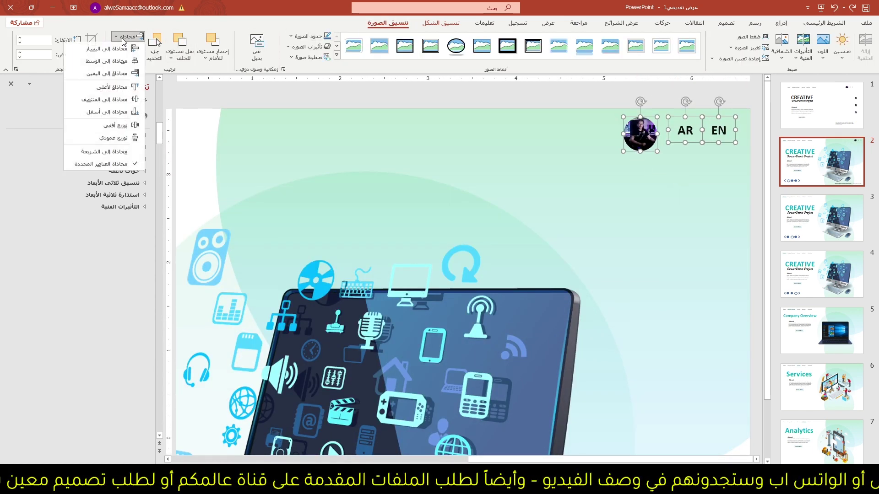
pyautogui.click(104, 99)
pyautogui.scroll(-3, 591, 196)
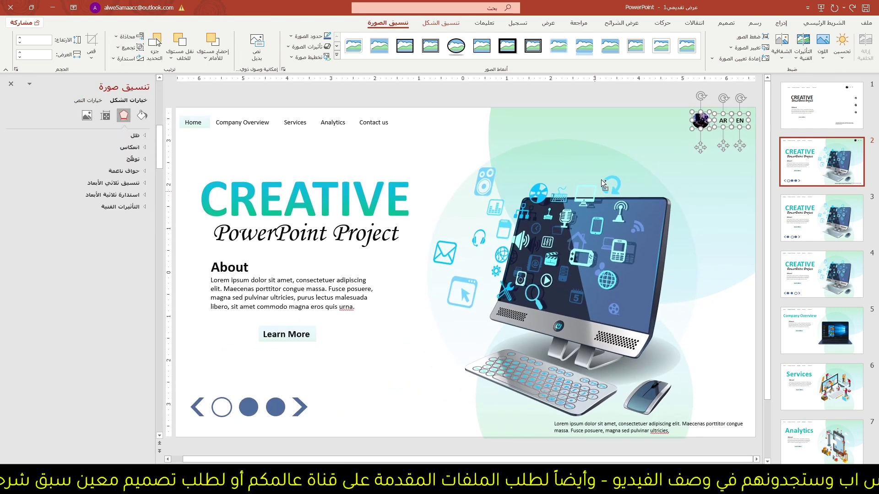
pyautogui.click(636, 97)
pyautogui.scroll(-2, 650, 183)
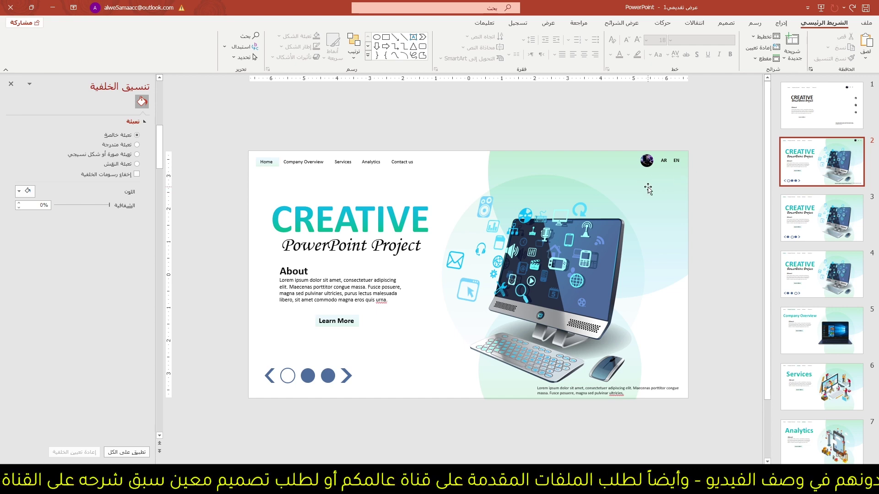
# - Paste slide 1's Facebook, Twitter and YouTube icons along slide 2's right edge, then start the slideshow there
pyautogui.click(819, 106)
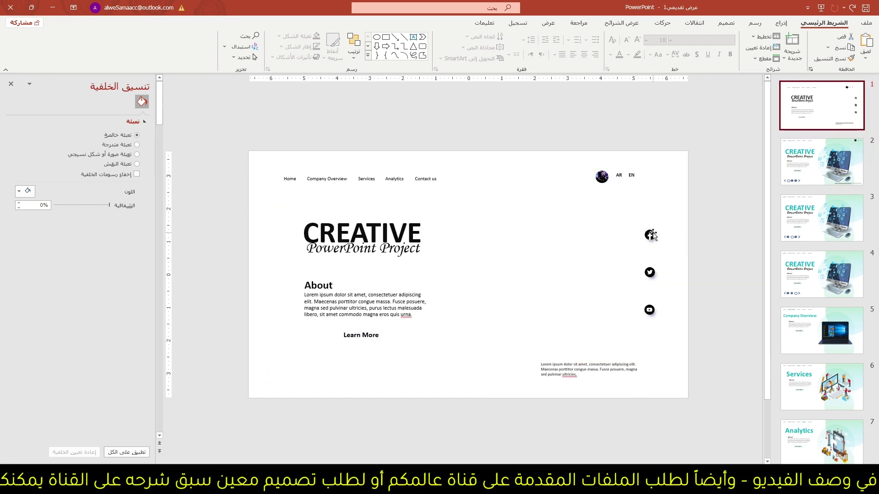
pyautogui.click(650, 236)
pyautogui.keyDown('shift'); pyautogui.click(650, 273); pyautogui.keyUp('shift')
pyautogui.keyDown('shift'); pyautogui.click(649, 310); pyautogui.keyUp('shift')
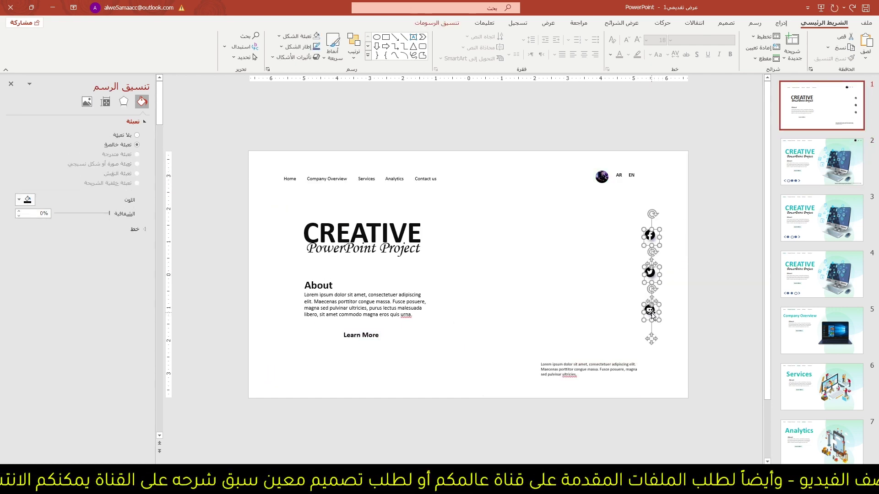
pyautogui.click(821, 163)
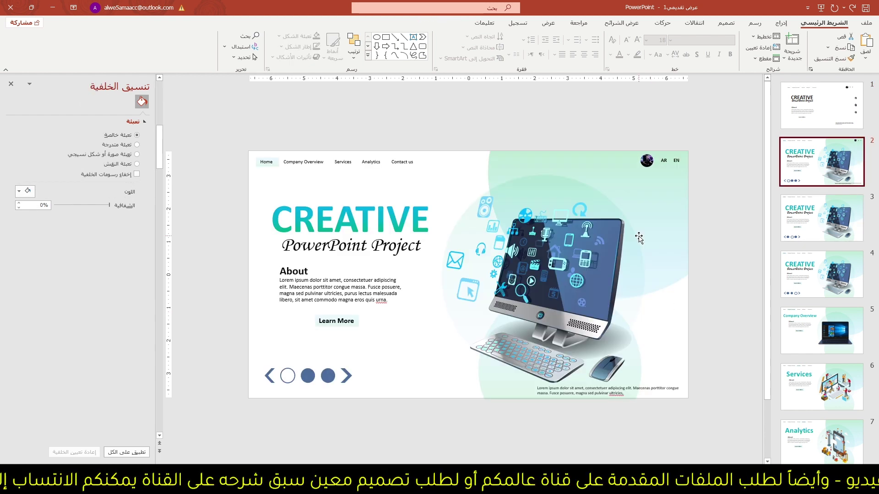
pyautogui.hotkey('ctrl', 'v')
pyautogui.moveTo(651, 236)
pyautogui.mouseDown()
pyautogui.moveTo(676, 196)
pyautogui.moveTo(682, 243)
pyautogui.mouseUp()
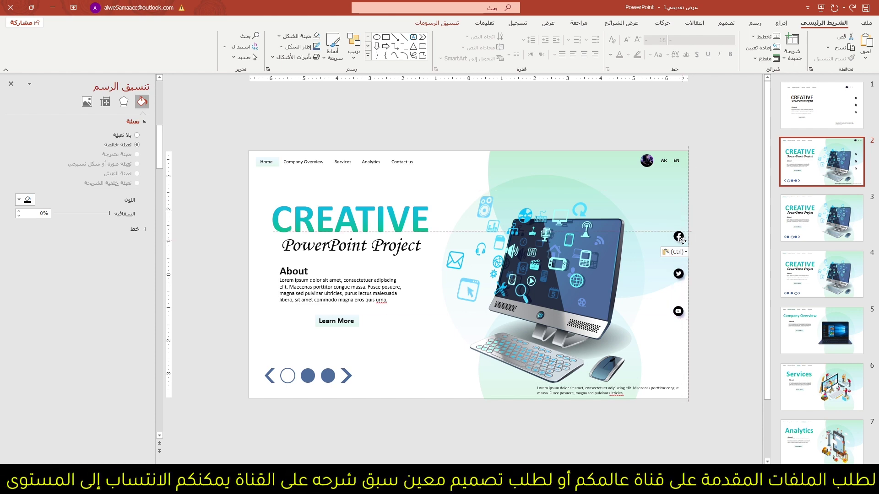
pyautogui.click(714, 254)
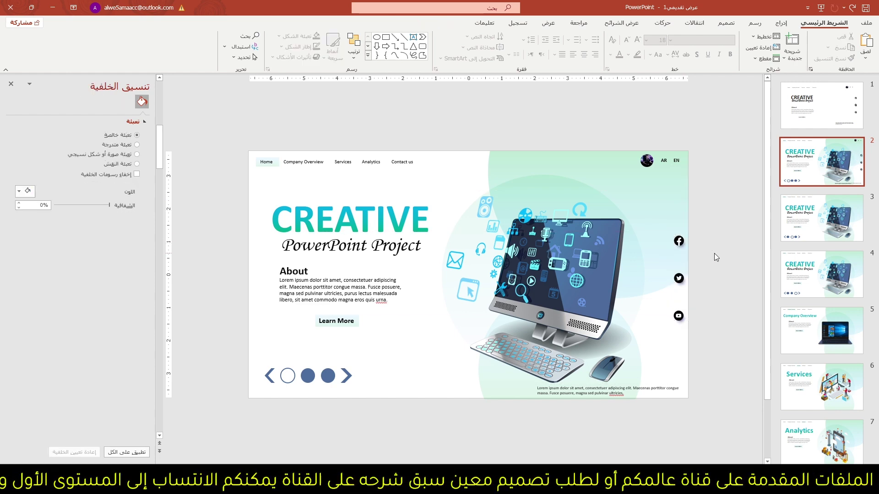
pyautogui.keyDown('ctrl'); pyautogui.scroll(2, 714, 253); pyautogui.keyUp('ctrl')
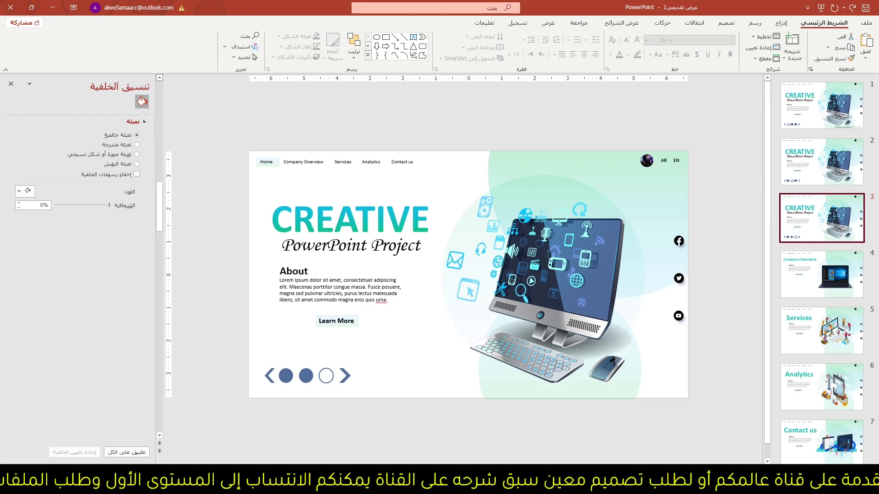
pyautogui.hotkey('shift', 'F5')
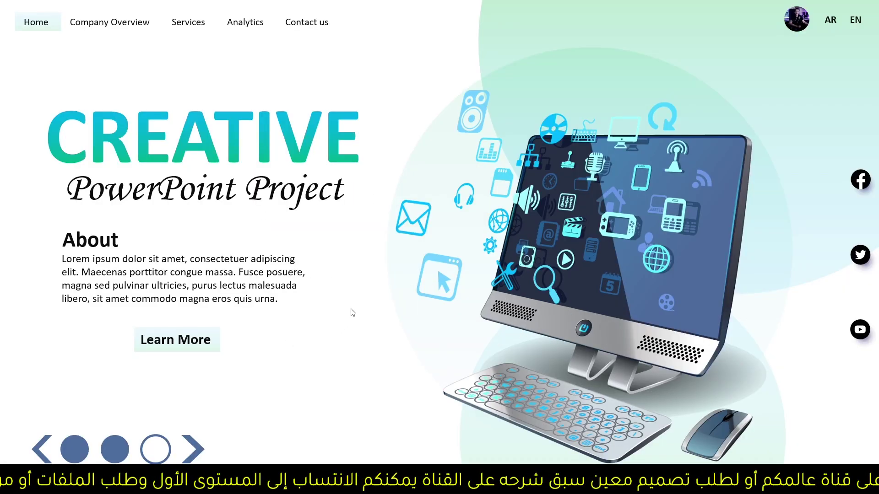
# - Test the nav links Company Overview, Services, Analytics and Contact us, then return Home
pyautogui.click(112, 28)
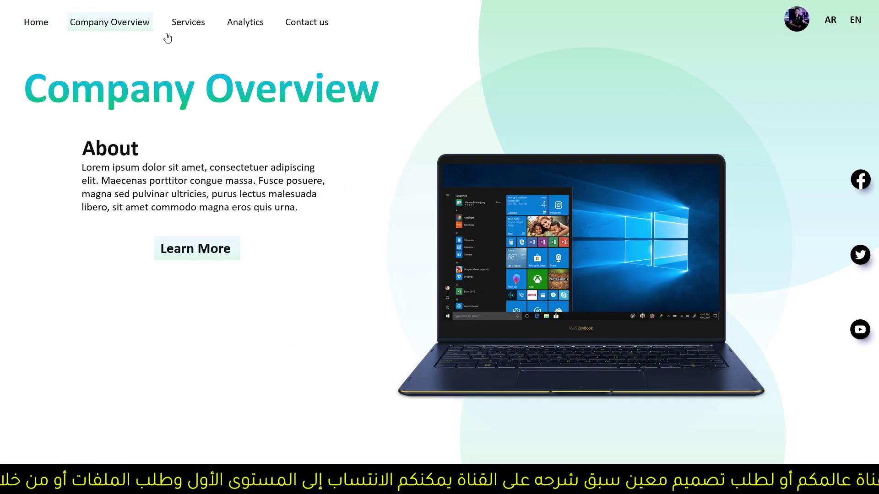
pyautogui.click(189, 25)
pyautogui.click(248, 26)
pyautogui.click(307, 25)
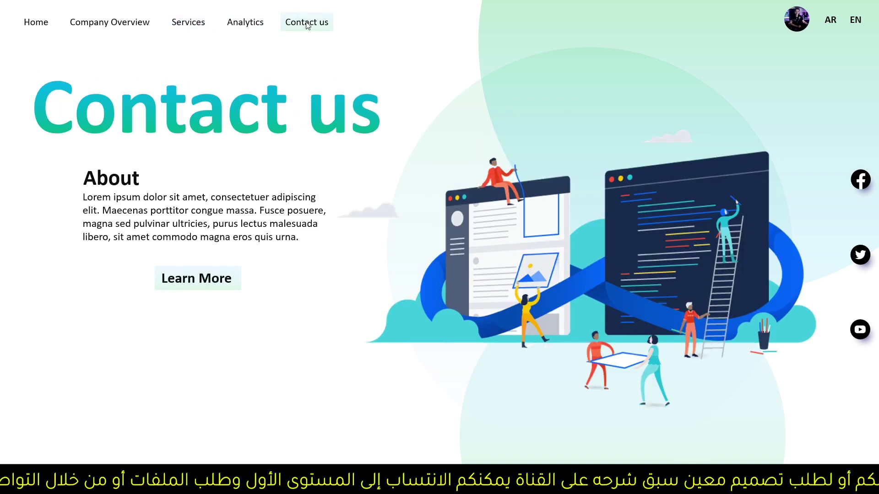
pyautogui.click(33, 30)
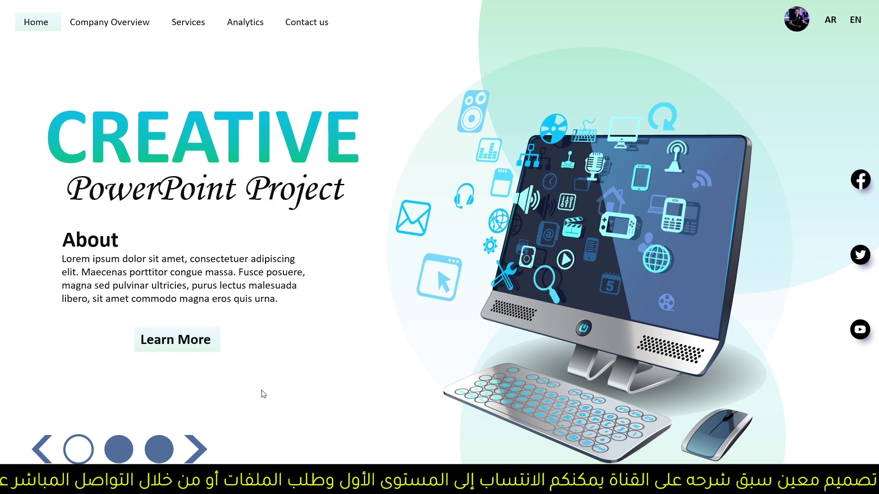
# - Step the slider forward to the third dot and back to the first with the arrows
pyautogui.click(204, 451)
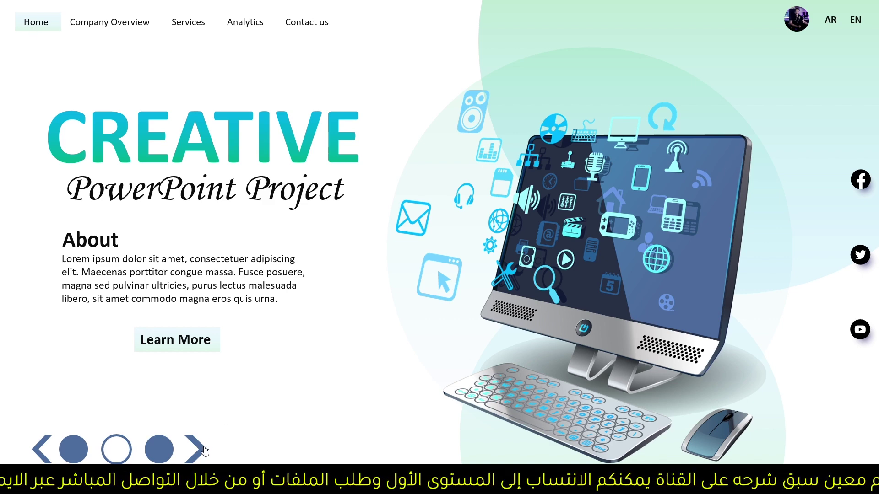
pyautogui.click(205, 450)
pyautogui.click(40, 451)
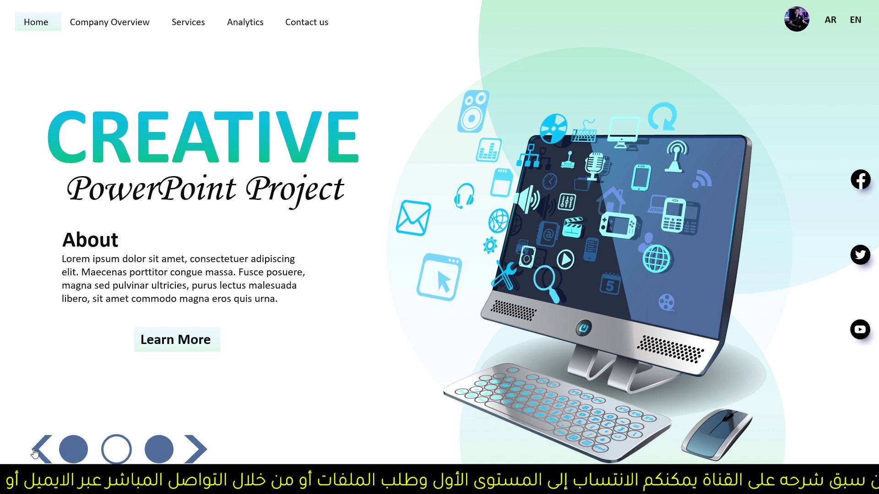
pyautogui.click(40, 451)
# - Click through the nav links again in both directions and finish on the Home slide
pyautogui.click(116, 23)
pyautogui.click(192, 29)
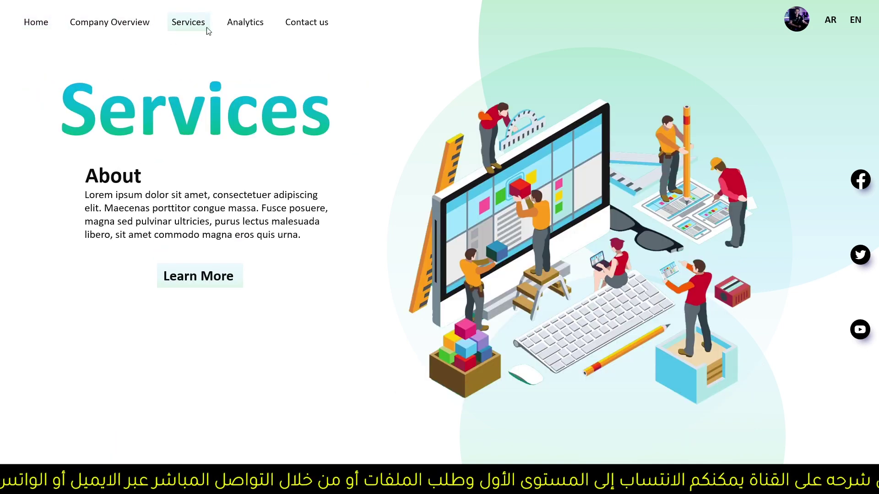
pyautogui.click(247, 28)
pyautogui.click(320, 28)
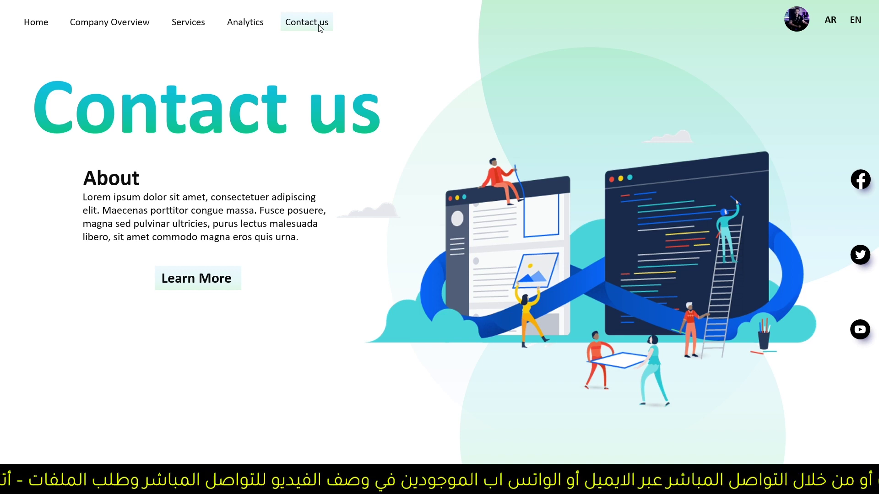
pyautogui.click(249, 25)
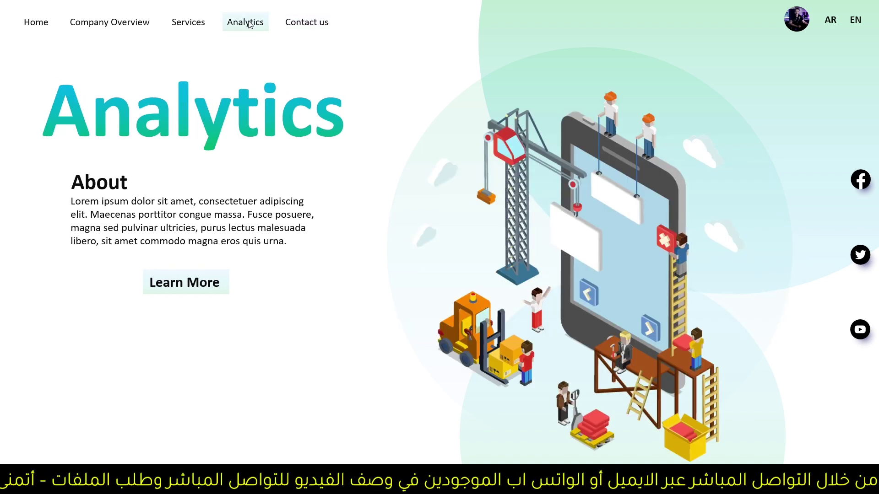
pyautogui.click(191, 25)
pyautogui.click(132, 27)
pyautogui.click(33, 28)
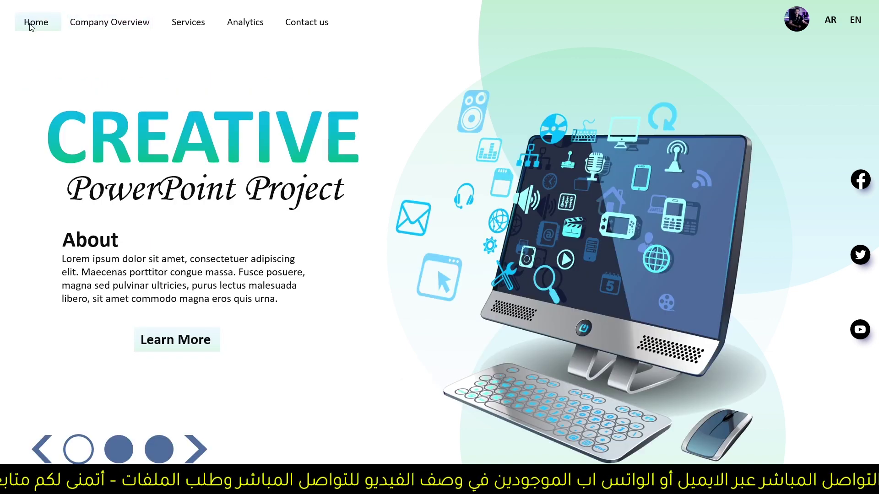